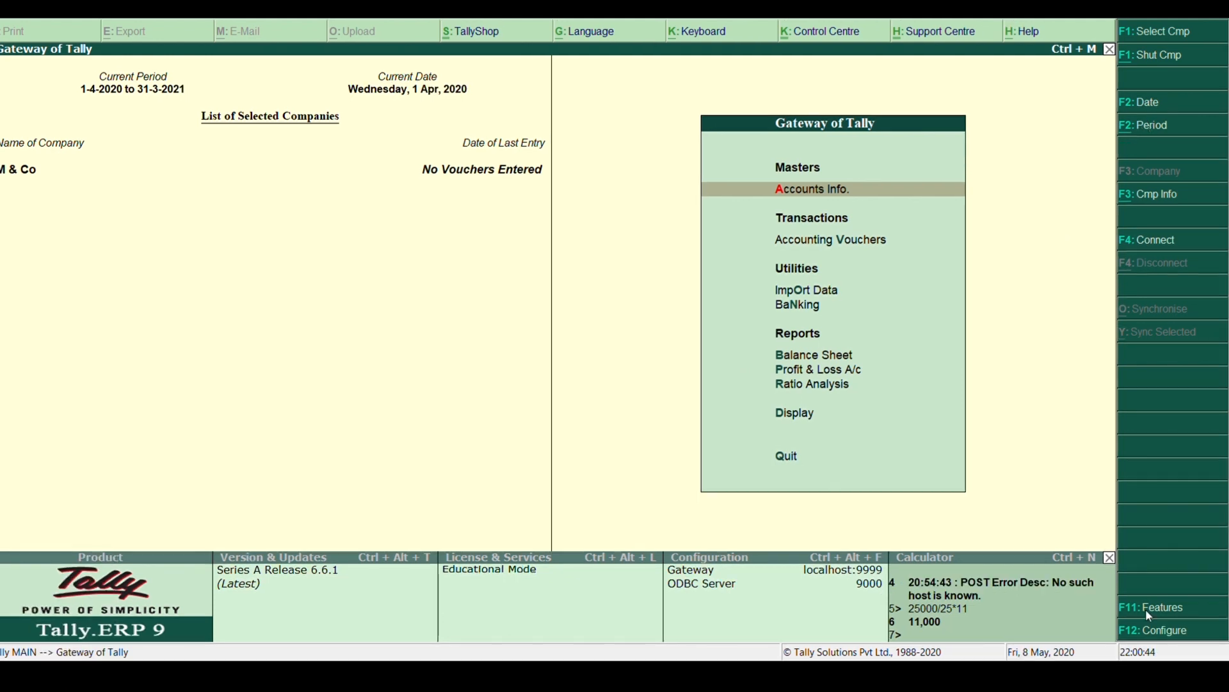
Create an account group named Hire Debtors under Loans & Advances (Asset), keeping the remaining options at their defaults.
{"action": "key", "text": "Return"}
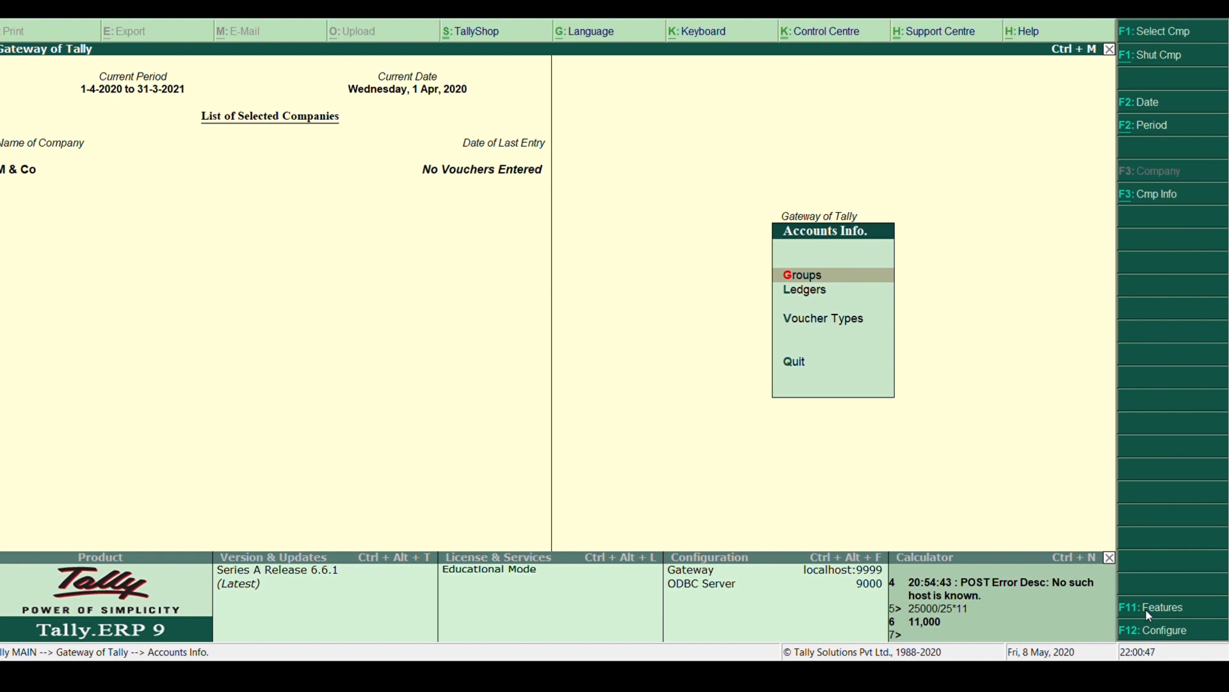
{"action": "key", "text": "Return"}
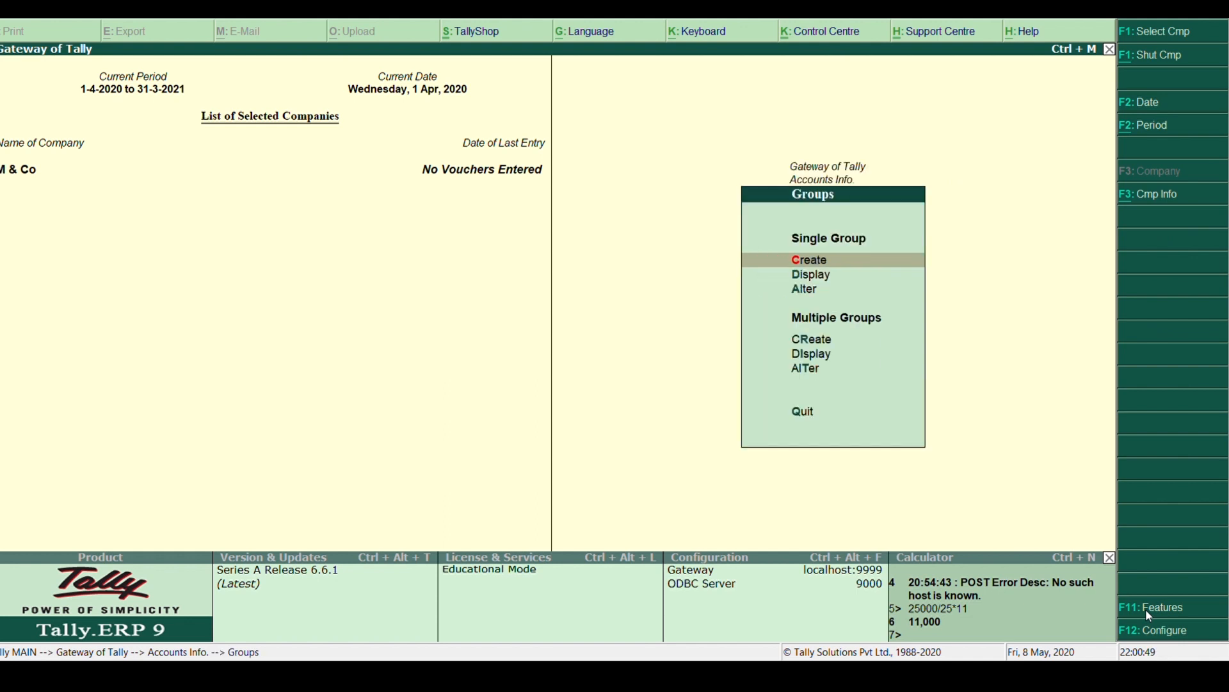
{"action": "key", "text": "Return"}
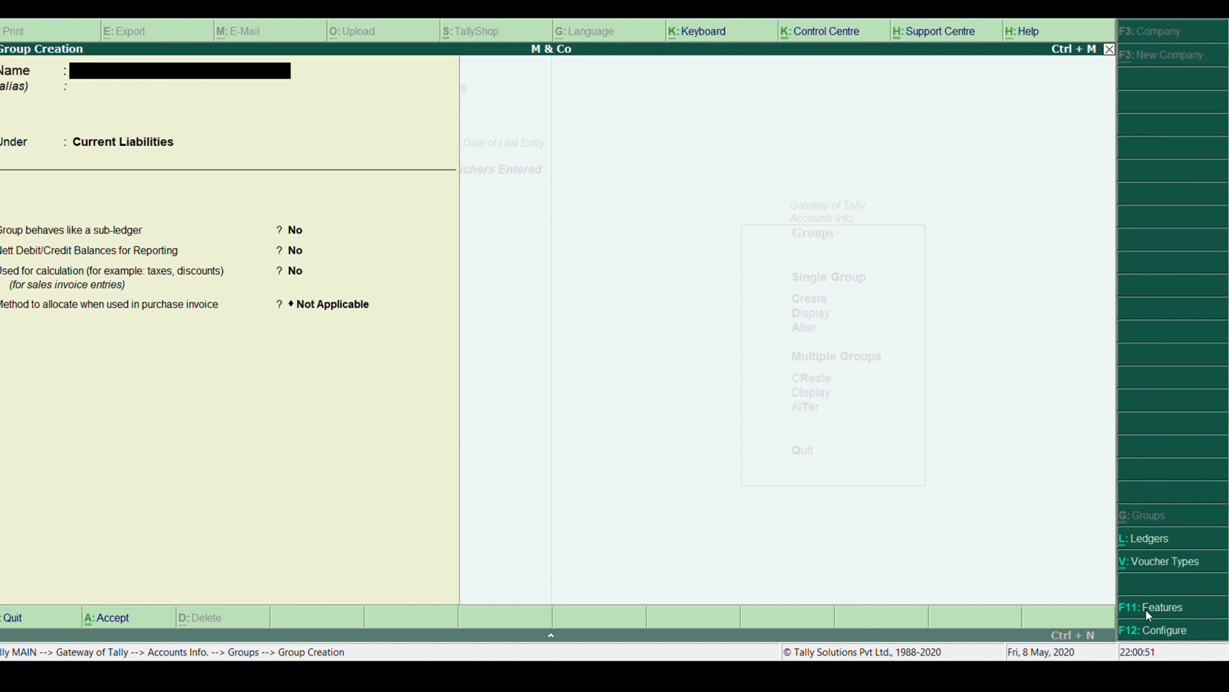
{"action": "type", "text": "Hire Debtors"}
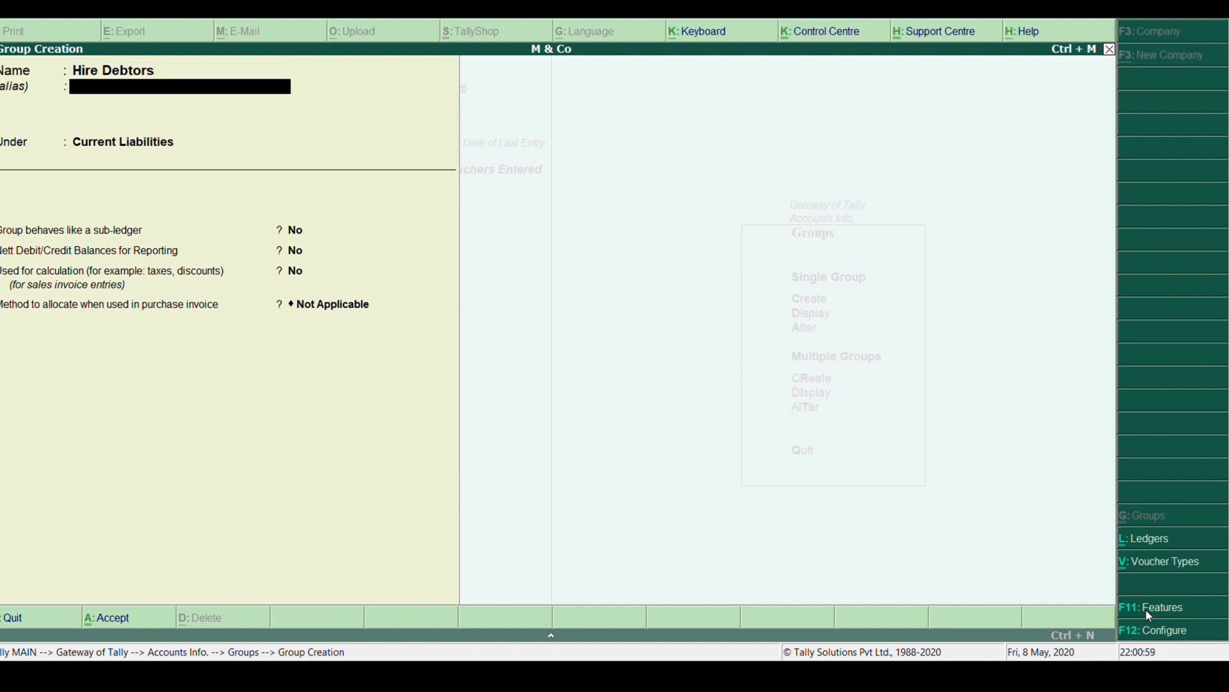
{"action": "key", "text": "Return"}
{"action": "type", "text": "Loa"}
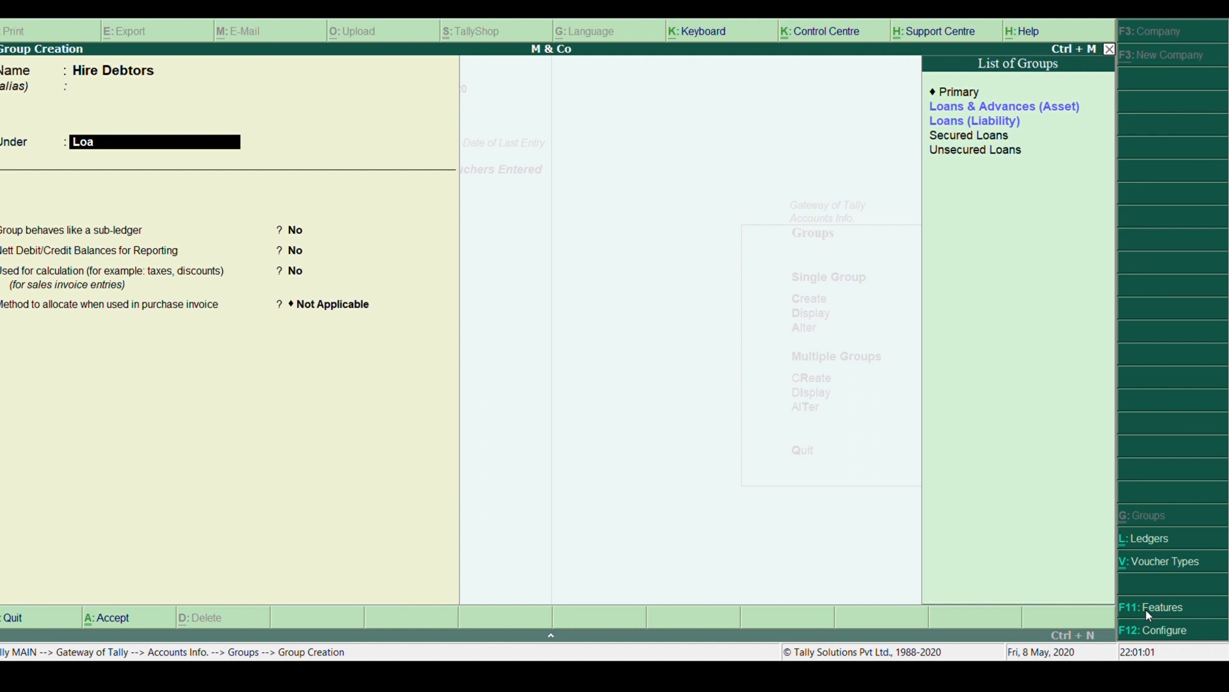
{"action": "key", "text": "Return"}
{"action": "key", "text": "Return"}
{"action": "key", "text": "Return"}
{"action": "key", "text": "Return"}
{"action": "key", "text": "Return"}
{"action": "key", "text": "Return"}
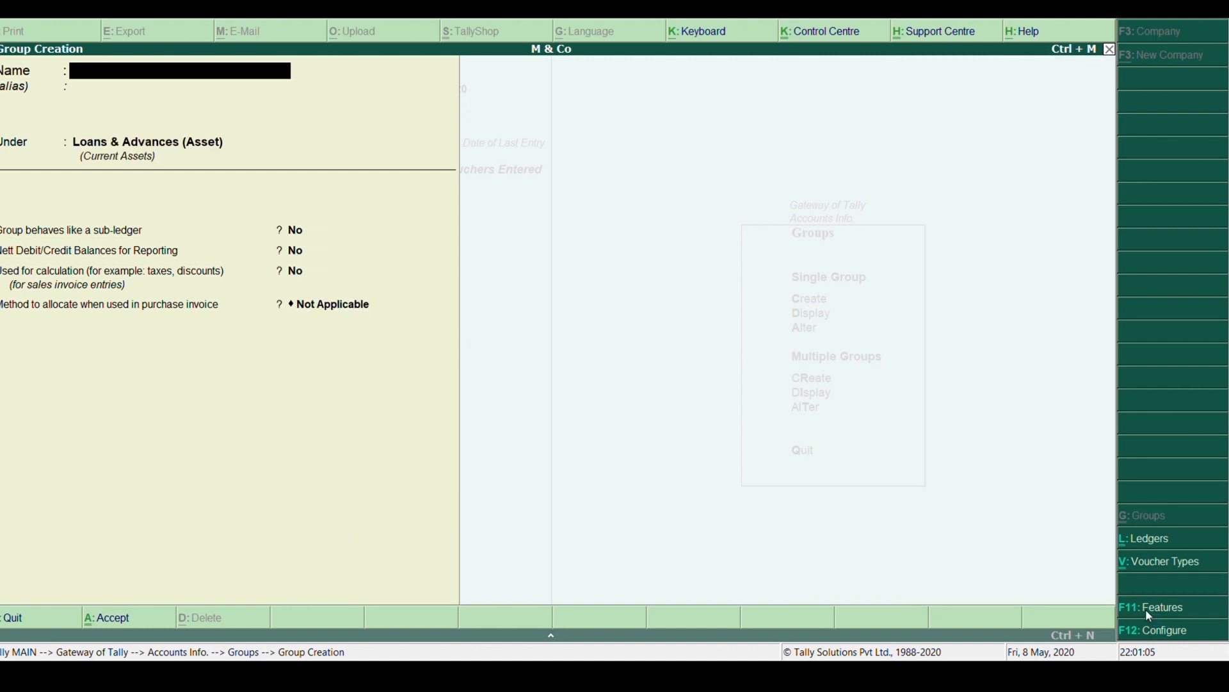
Create an account group named Advance Hire Charges under Current Liabilities and leave group creation.
{"action": "type", "text": "Ad"}
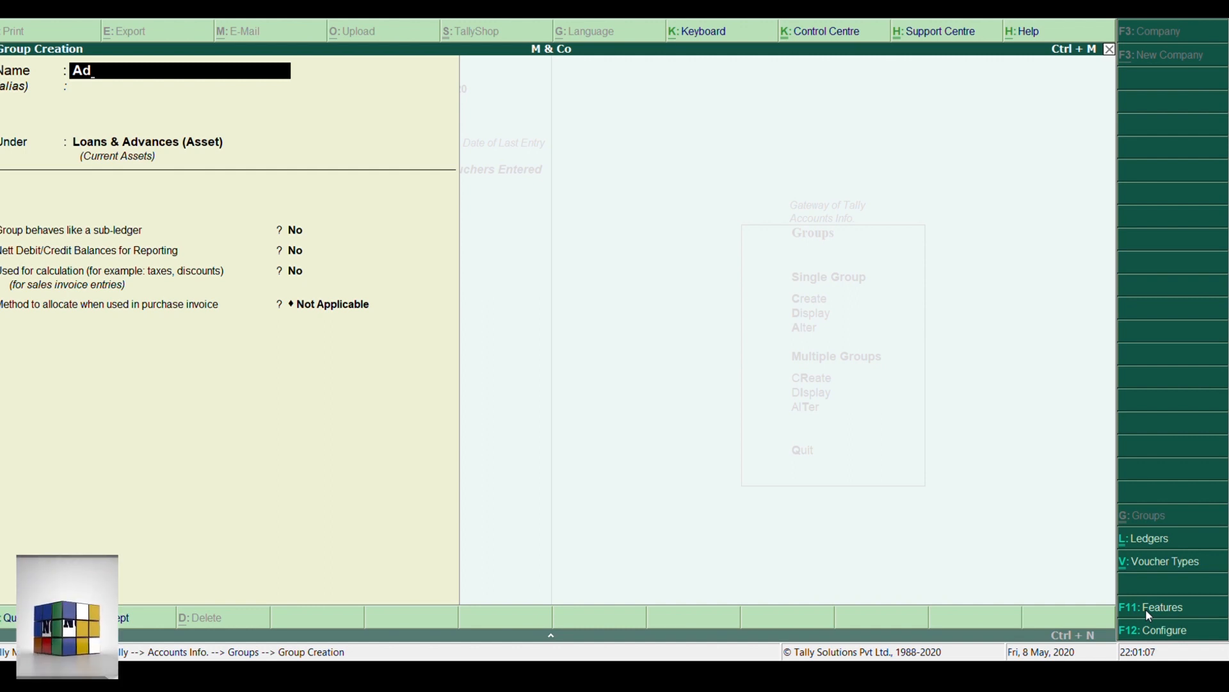
{"action": "type", "text": "vance H"}
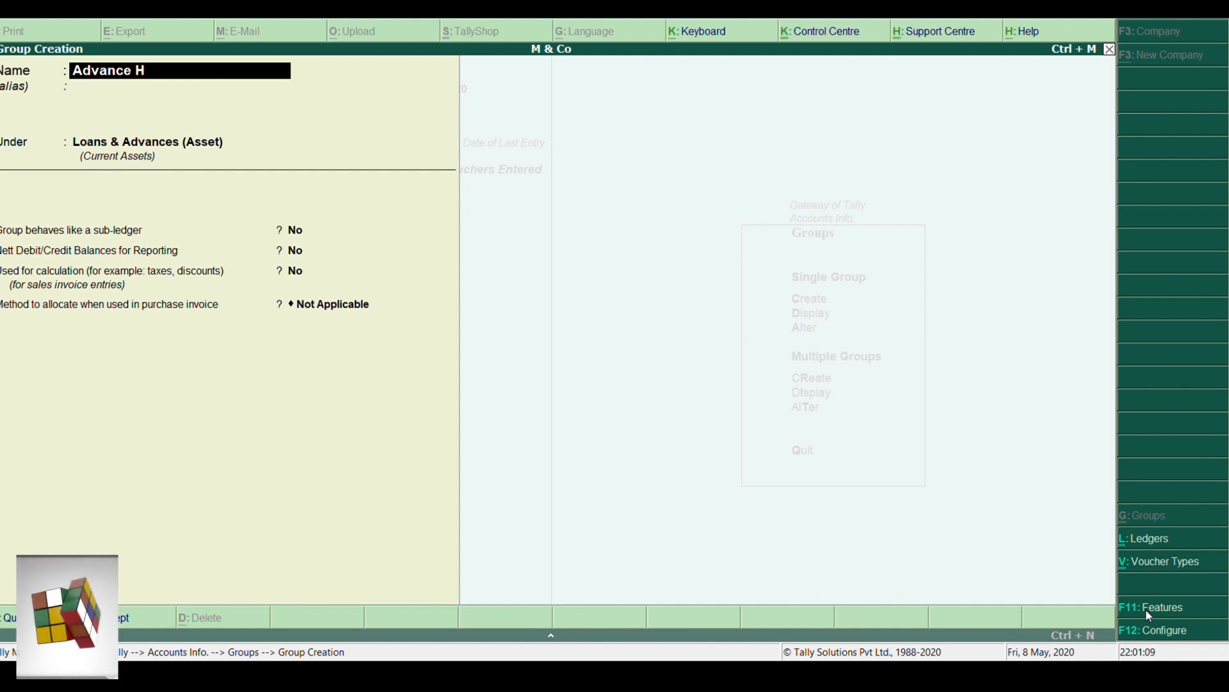
{"action": "type", "text": "ire Charges"}
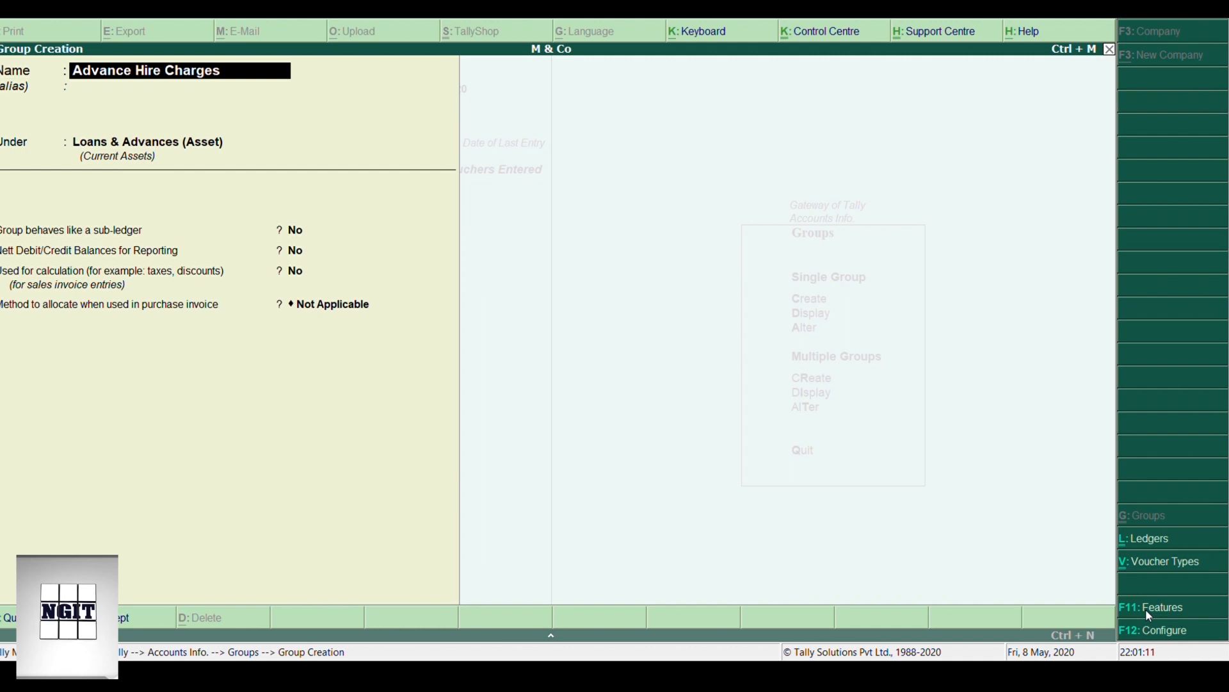
{"action": "key", "text": "Return"}
{"action": "type", "text": "Cu"}
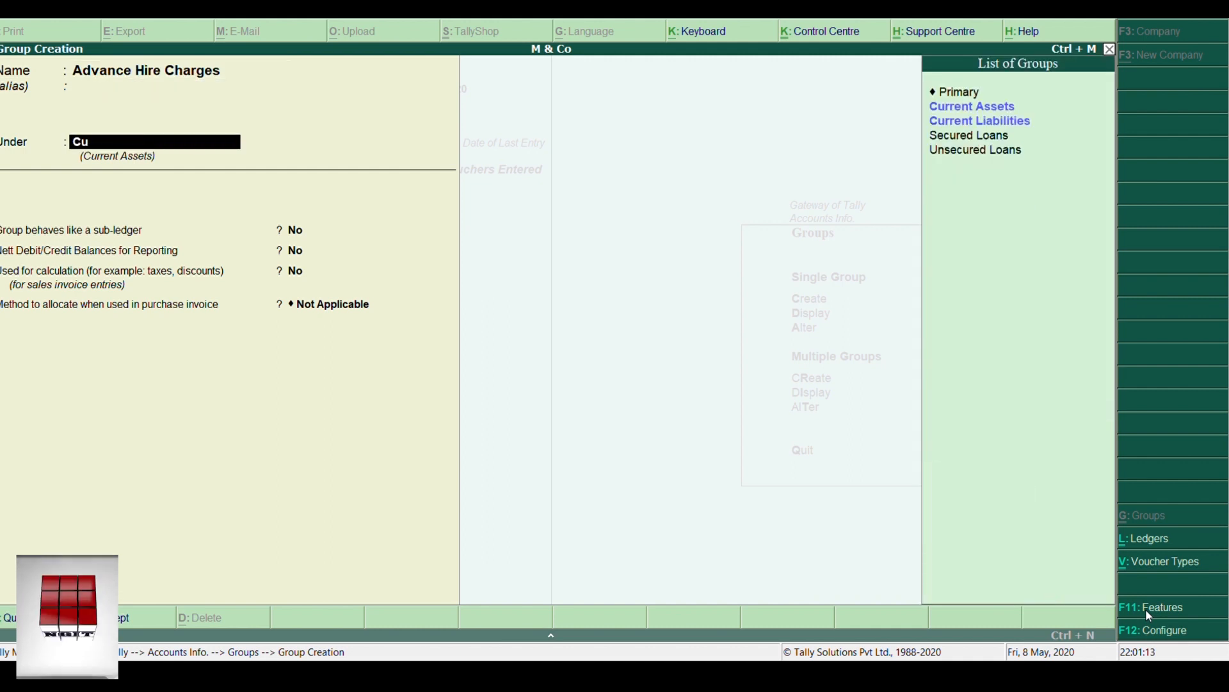
{"action": "key", "text": "Down"}
{"action": "key", "text": "Return"}
{"action": "key", "text": "Return"}
{"action": "key", "text": "Return"}
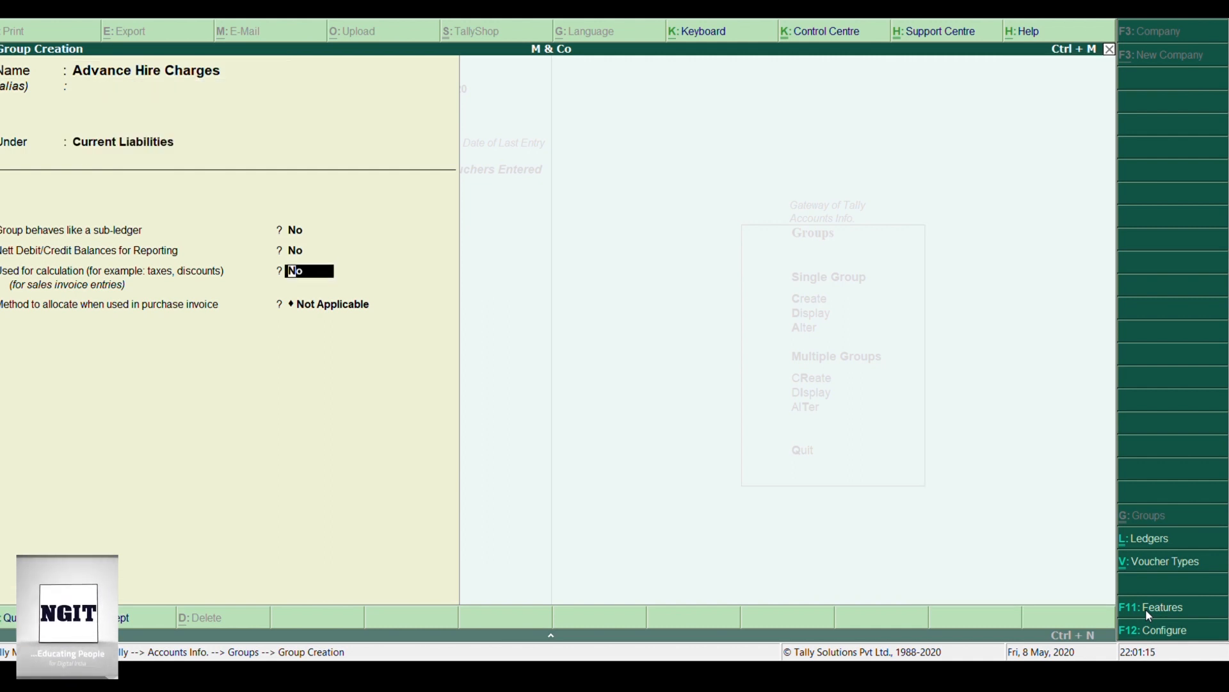
{"action": "key", "text": "Return"}
{"action": "key", "text": "Return"}
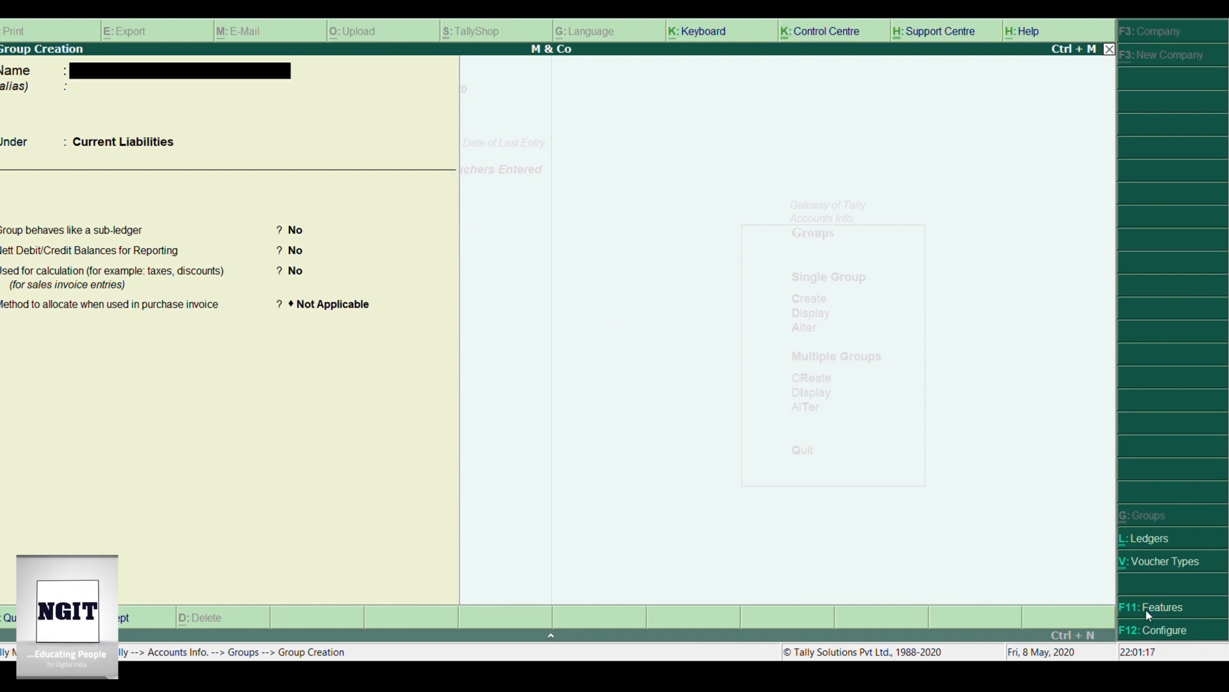
{"action": "key", "text": "Escape"}
{"action": "key", "text": "Return"}
Start a new single ledger named with the customer's name, the vehicle registration number in brackets and the suffix 20.
{"action": "key", "text": "Down"}
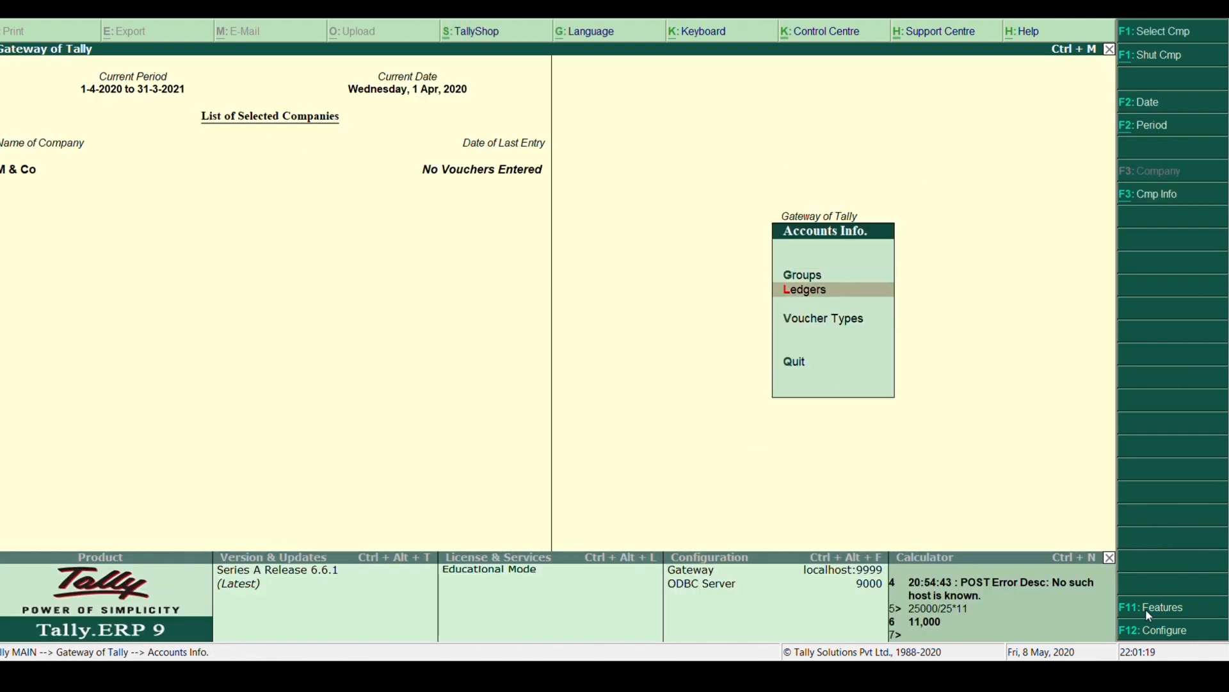
{"action": "key", "text": "Return"}
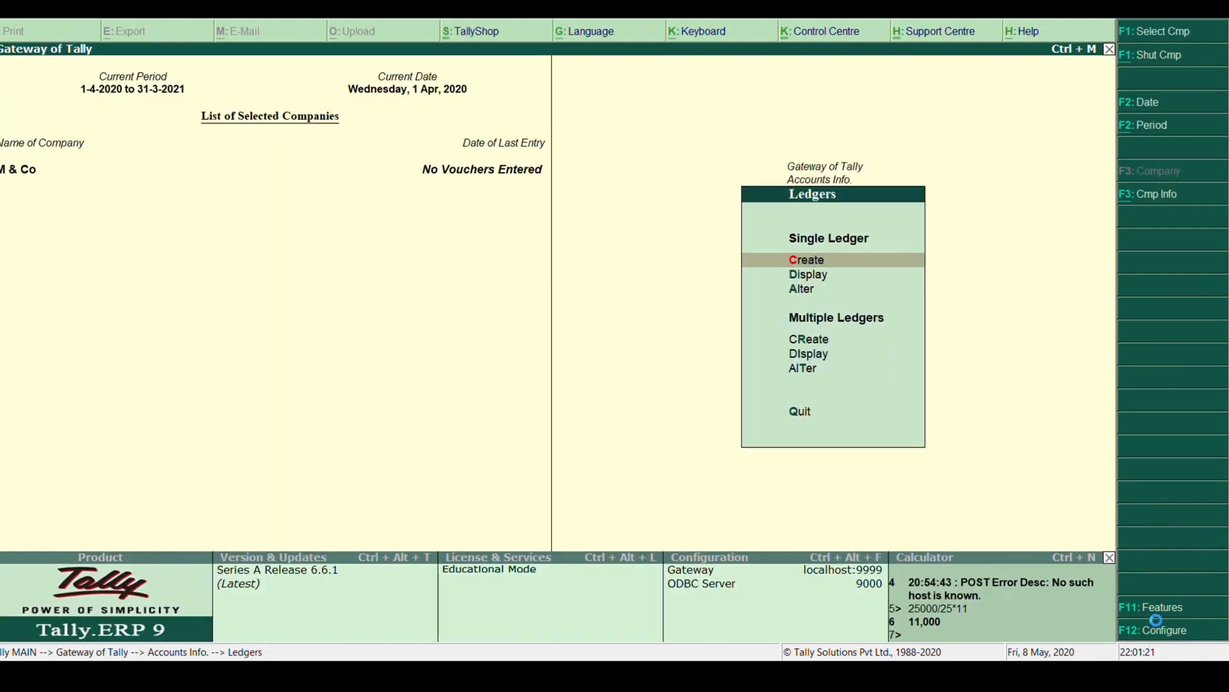
{"action": "key", "text": "Return"}
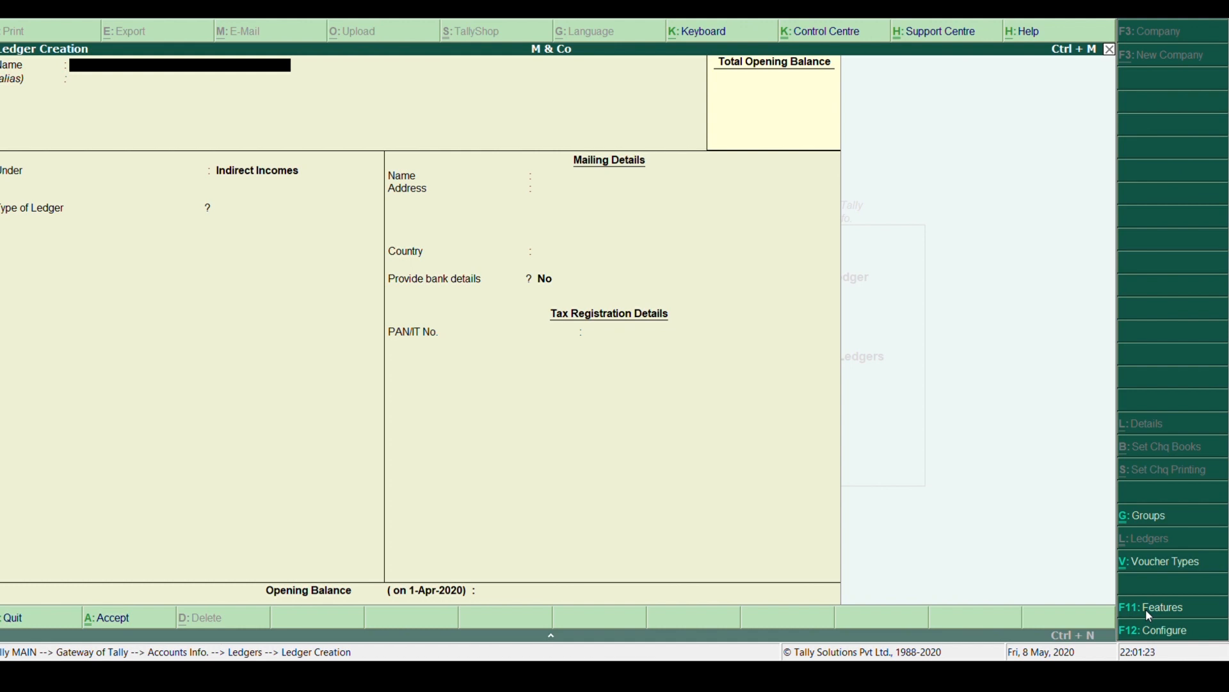
{"action": "type", "text": "Sriram (Tn-04-B-1234"}
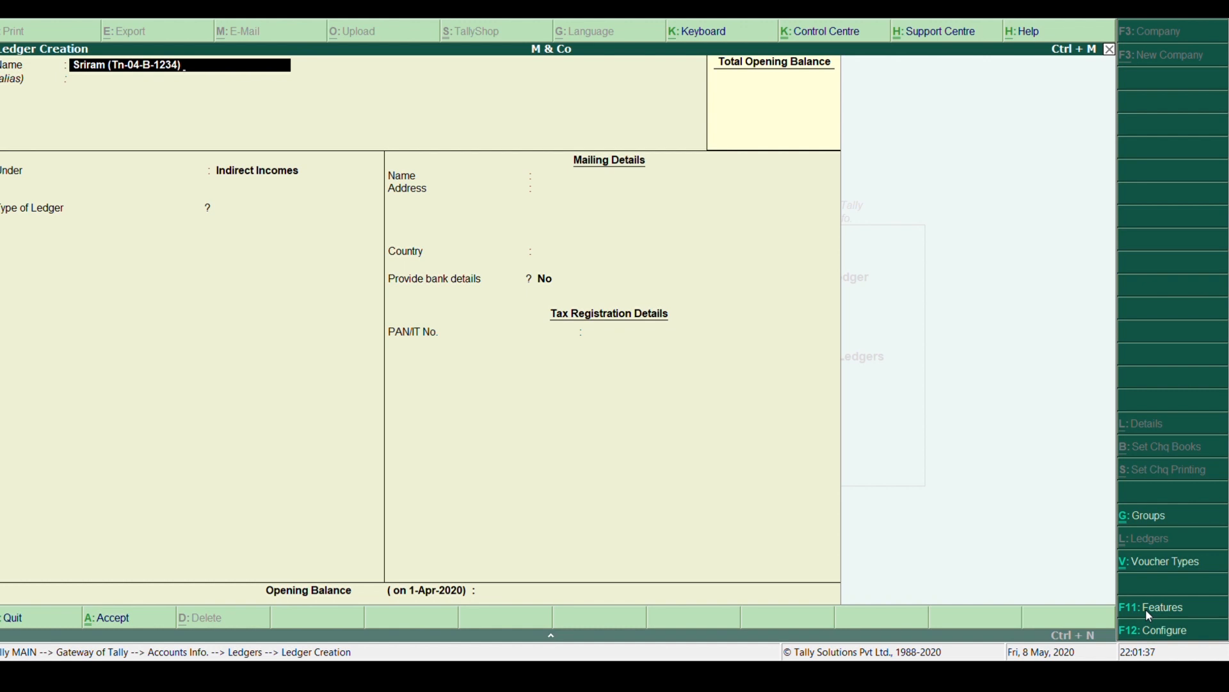
{"action": "type", "text": ") 20"}
{"action": "key", "text": "Return"}
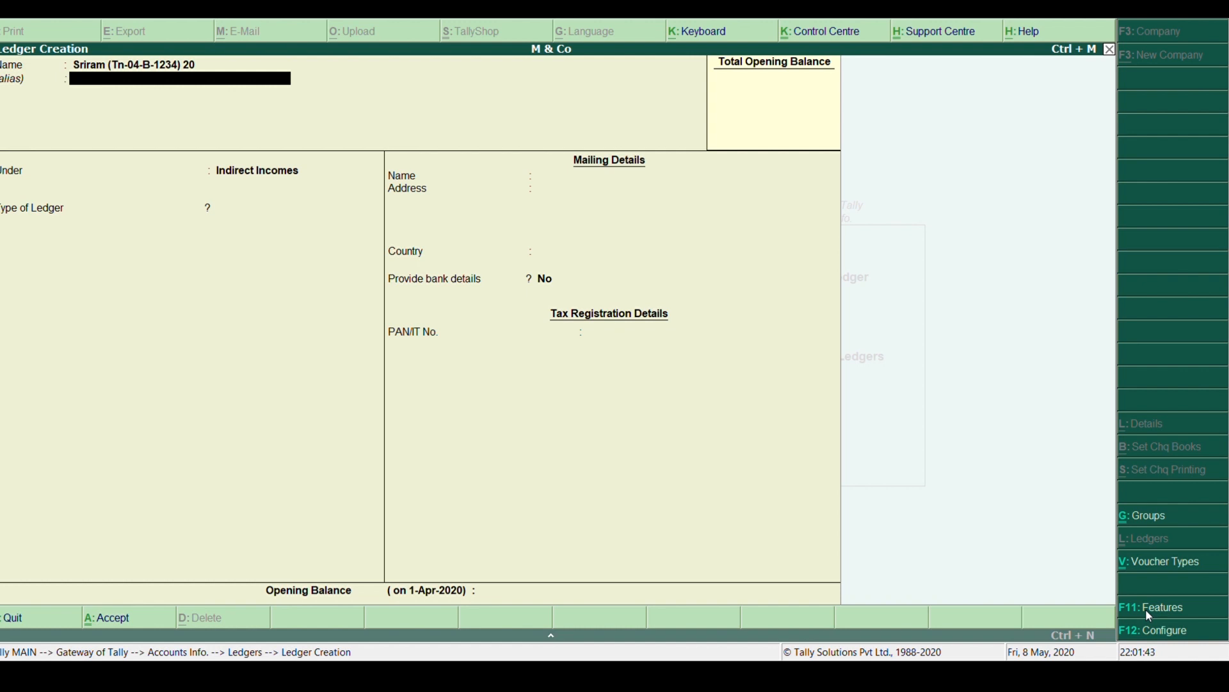
Put the customer's ledger under Hire Debtors, keep India and Tamil Nadu as mailing details, and save it.
{"action": "key", "text": "Return"}
{"action": "type", "text": "Hir"}
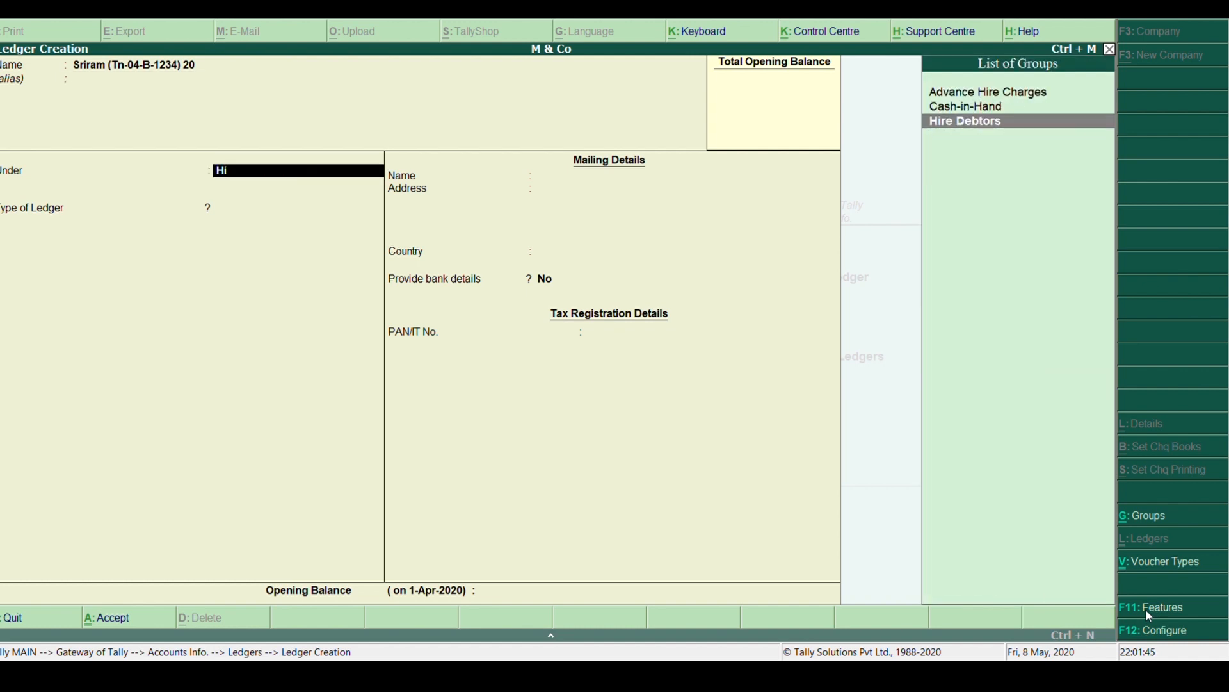
{"action": "key", "text": "Return"}
{"action": "key", "text": "Return"}
{"action": "key", "text": "Return"}
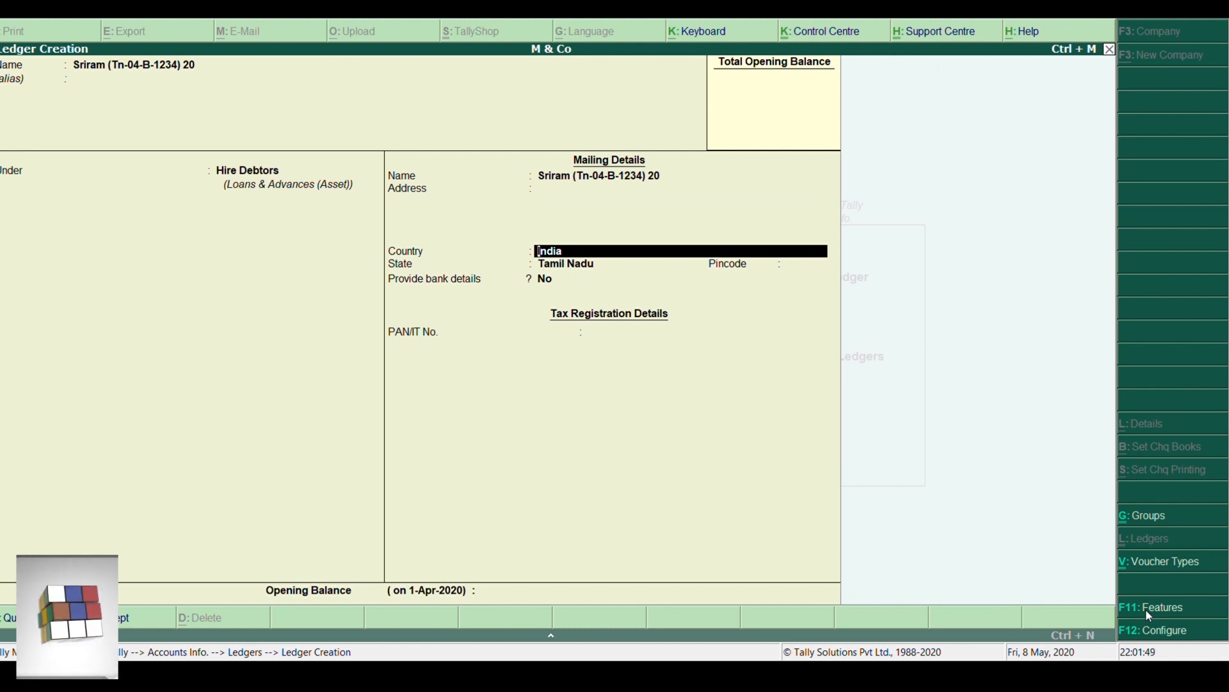
{"action": "key", "text": "Return"}
{"action": "key", "text": "Return"}
{"action": "key", "text": "Return"}
{"action": "key", "text": "Return"}
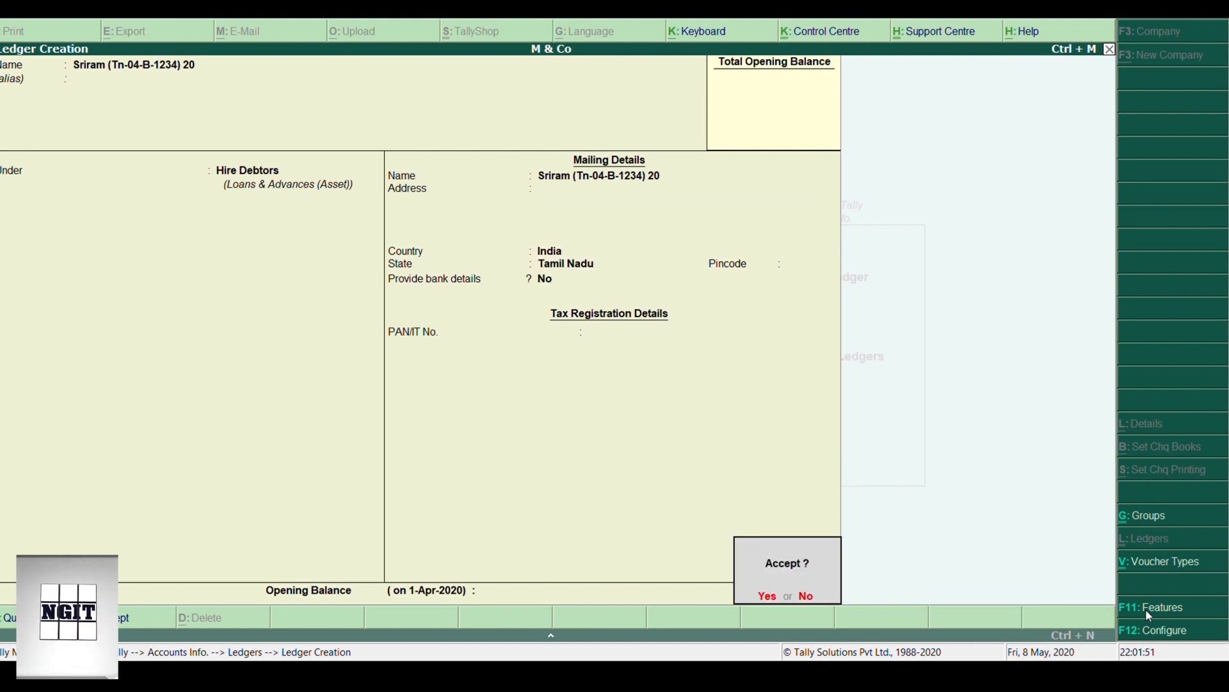
{"action": "key", "text": "Return"}
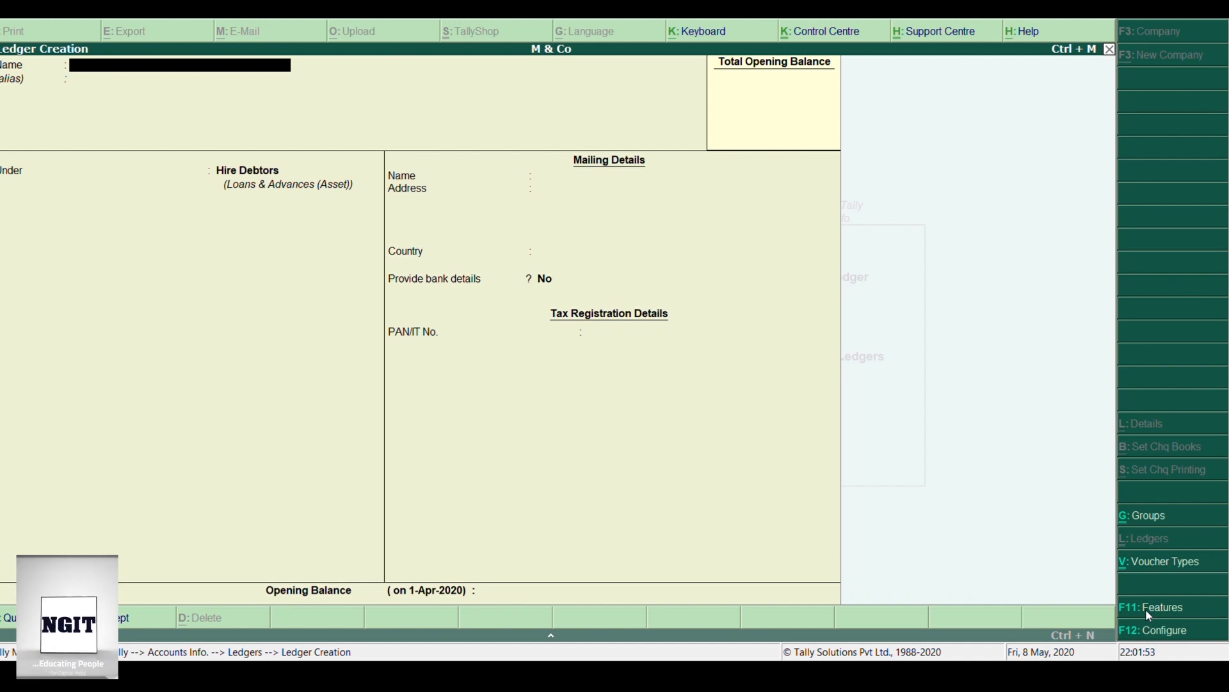
Create a second ledger reusing the customer ledger's name with "Adv" appended, placed under Advance Hire Charges.
{"action": "key", "text": "ctrl+alt+v"}
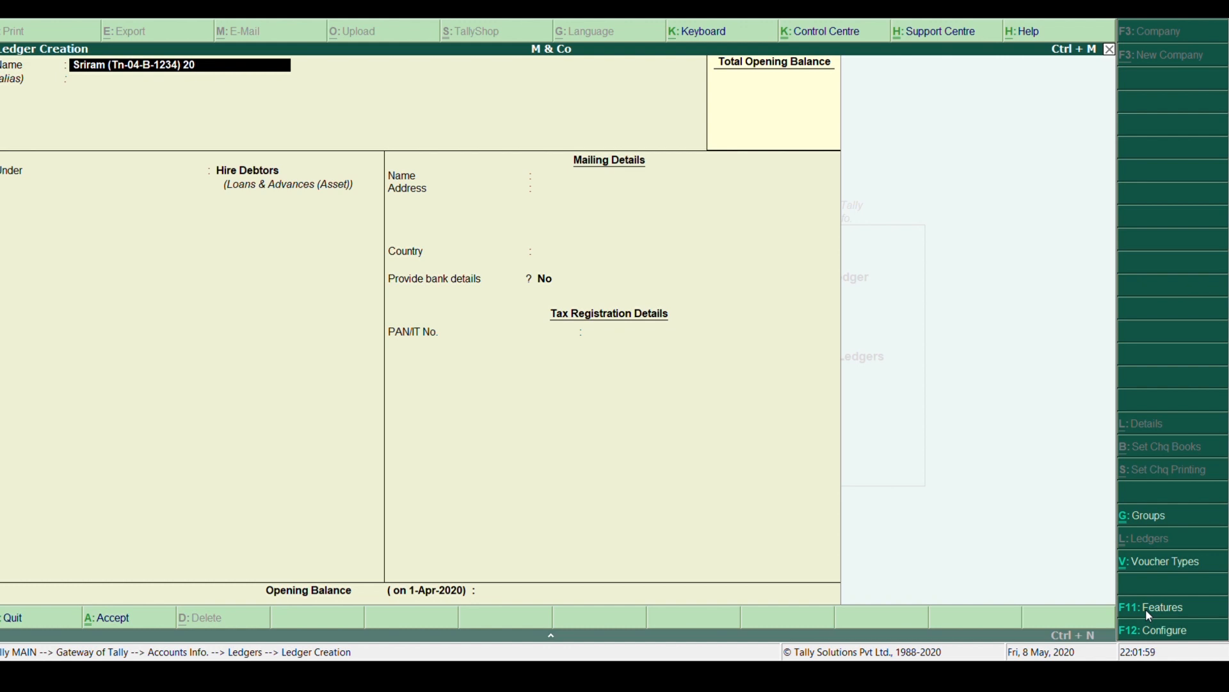
{"action": "type", "text": "Adv"}
{"action": "key", "text": "Return"}
{"action": "key", "text": "Return"}
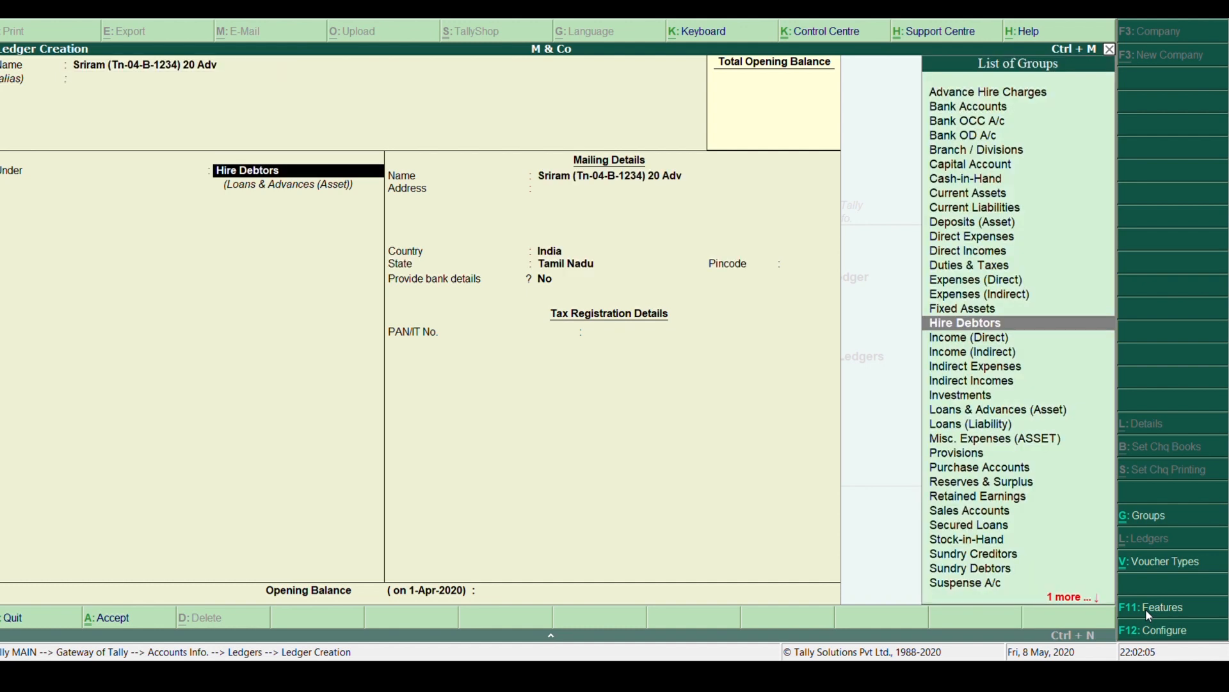
{"action": "type", "text": "Ad"}
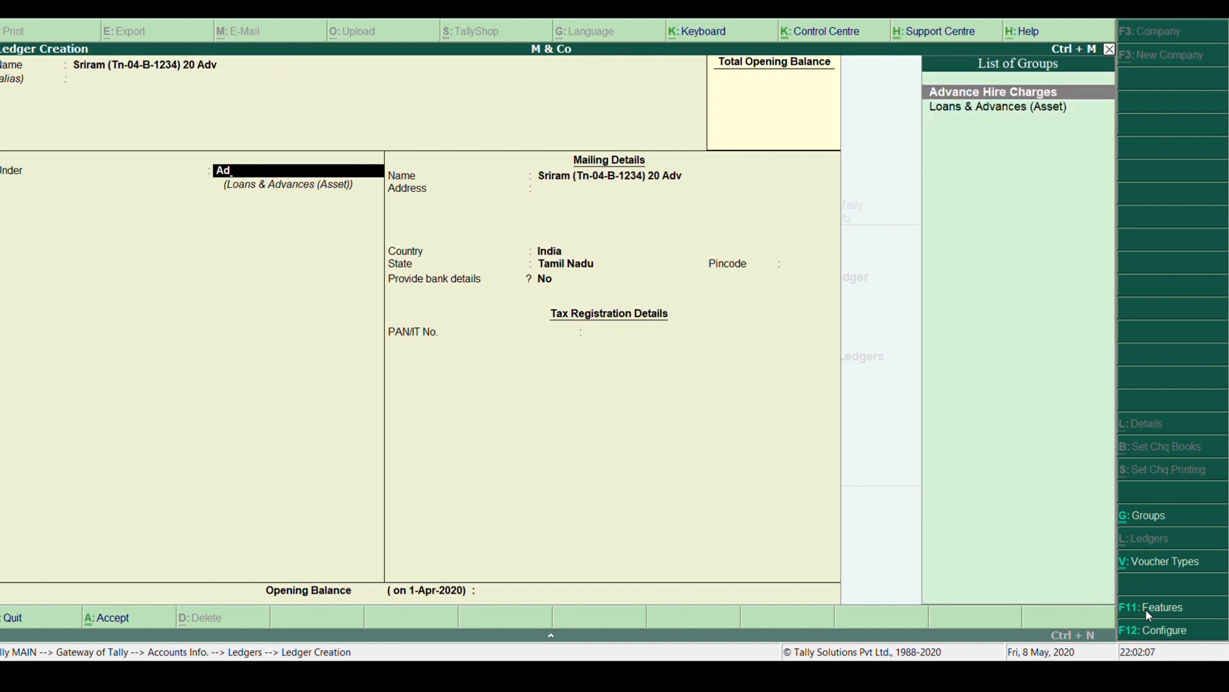
{"action": "key", "text": "Return"}
{"action": "key", "text": "Return"}
{"action": "key", "text": "Return"}
{"action": "key", "text": "Return"}
{"action": "key", "text": "Return"}
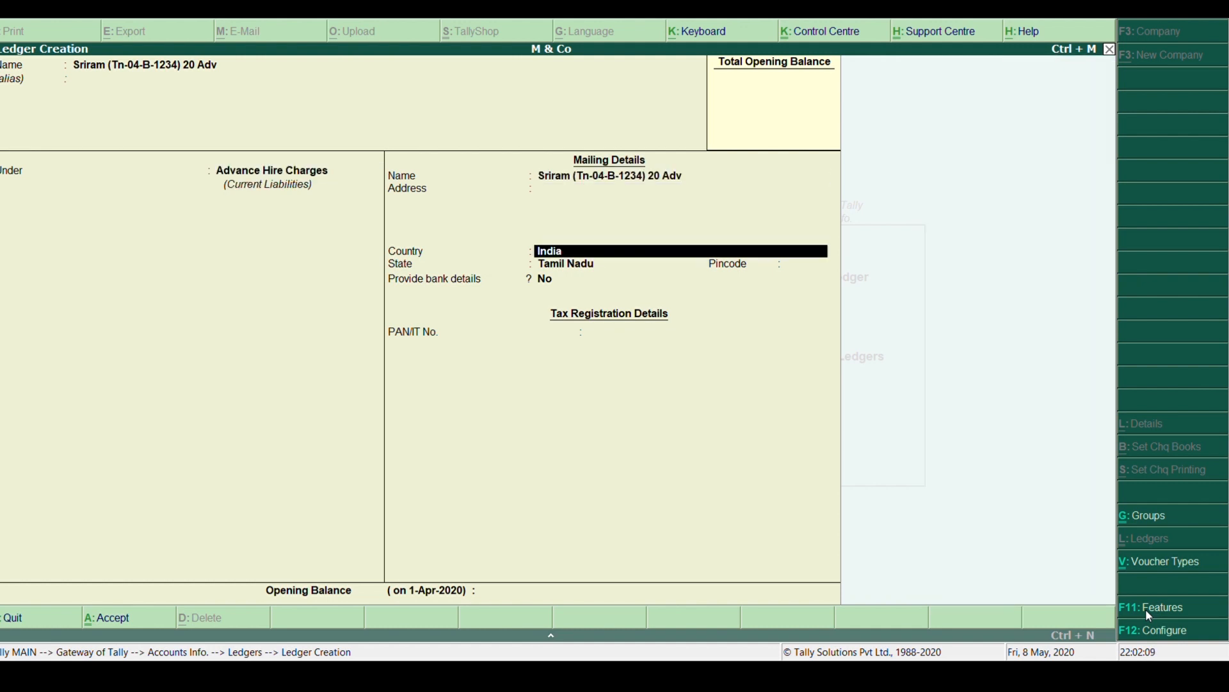
{"action": "key", "text": "Return"}
{"action": "key", "text": "Return"}
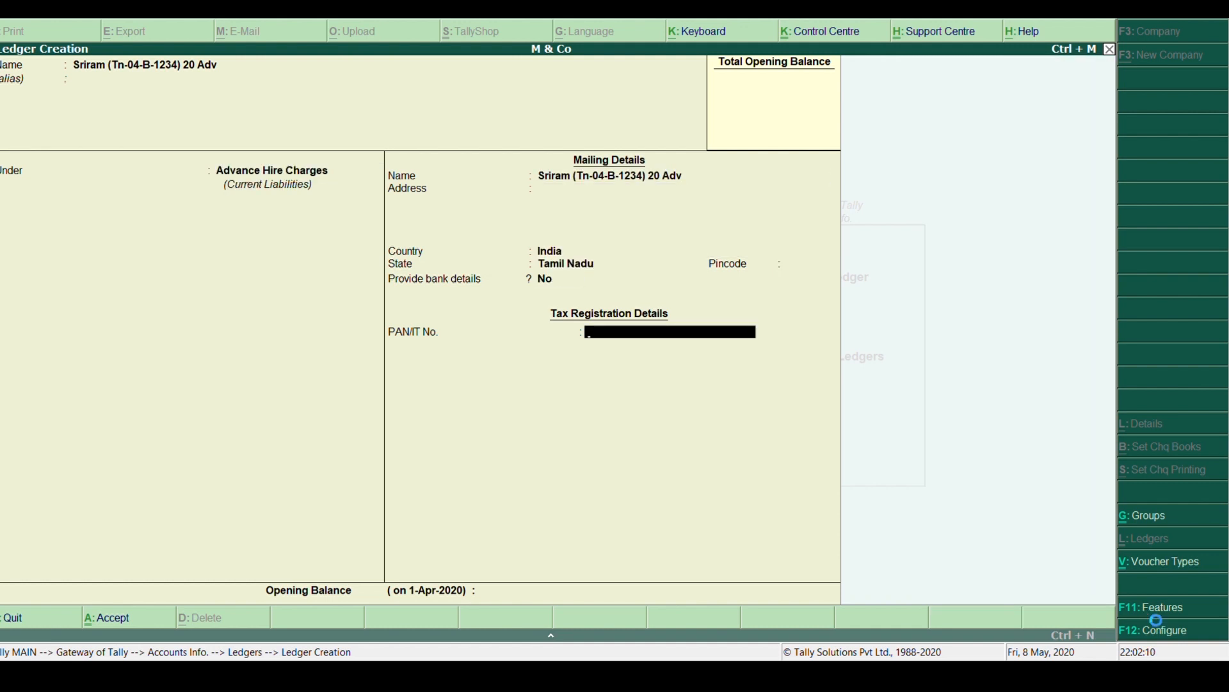
{"action": "key", "text": "Return"}
Create a ledger named Interest Received under Indirect Incomes and leave ledger creation.
{"action": "type", "text": "Int"}
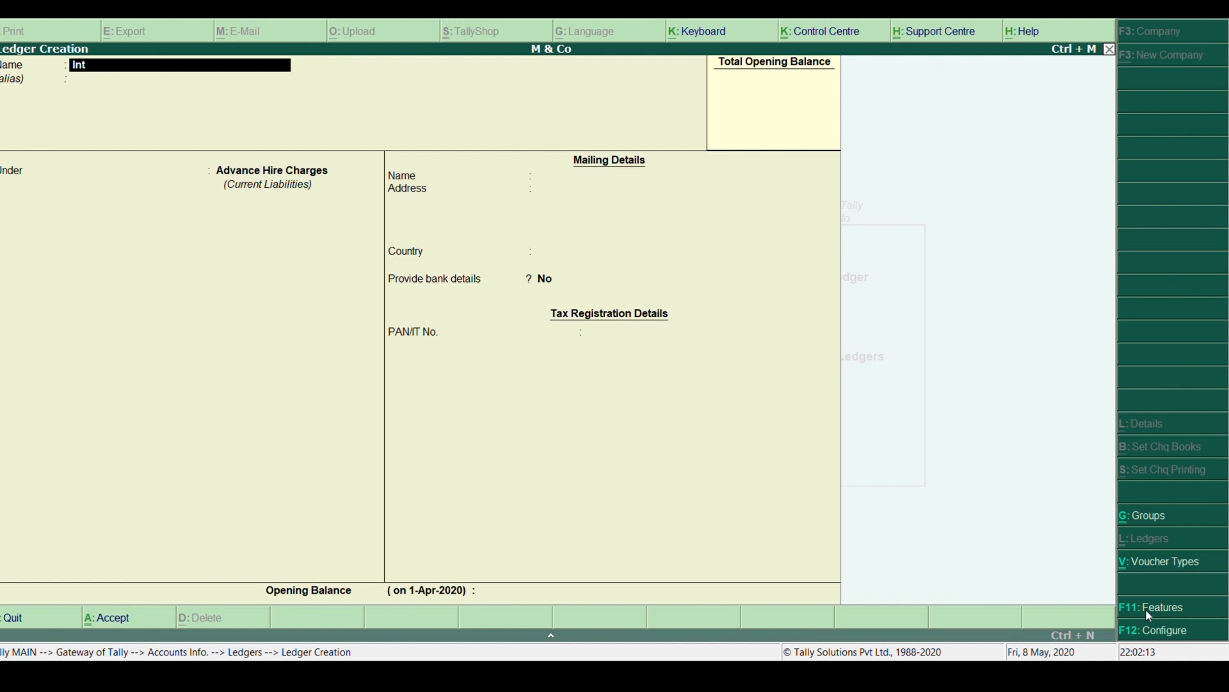
{"action": "type", "text": "erest Received"}
{"action": "key", "text": "Return"}
{"action": "key", "text": "Return"}
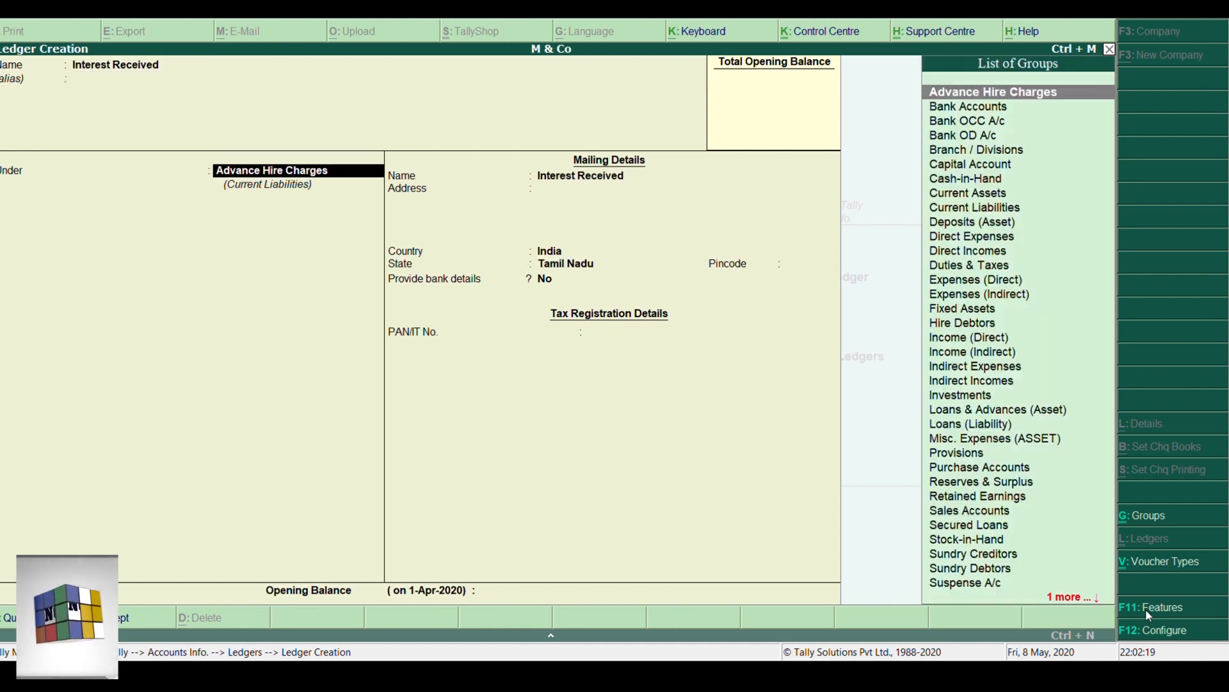
{"action": "type", "text": "Indi"}
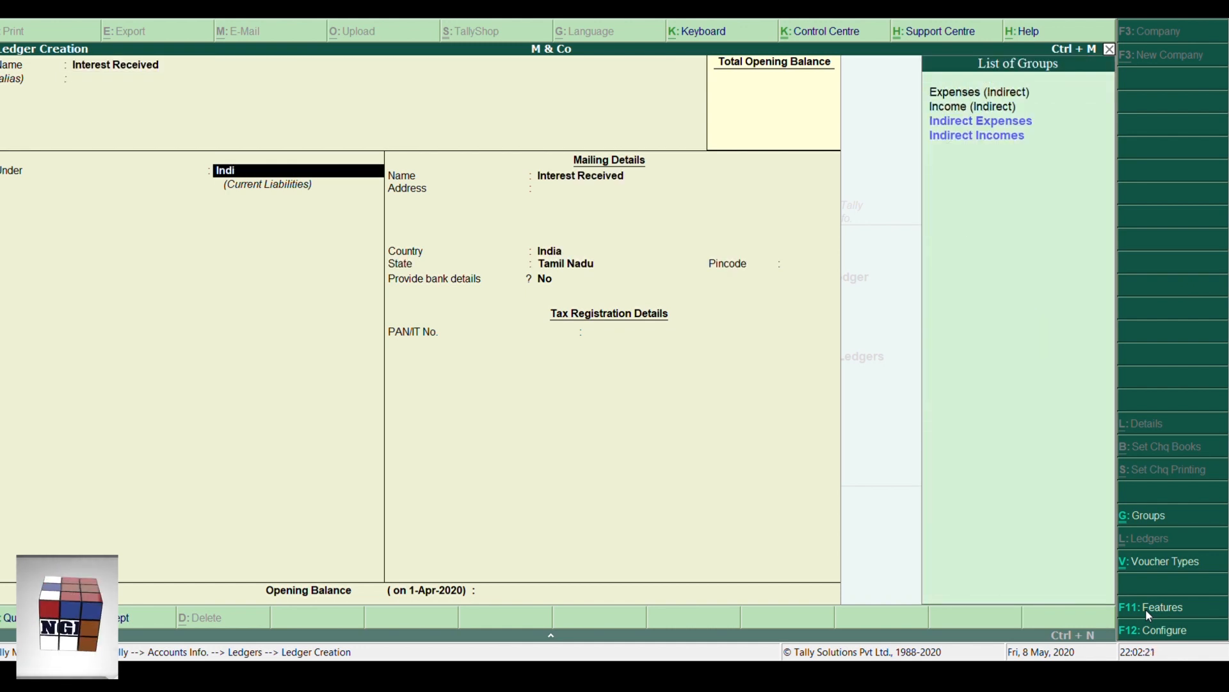
{"action": "key", "text": "Down"}
{"action": "key", "text": "Down"}
{"action": "key", "text": "Return"}
{"action": "key", "text": "Return"}
{"action": "key", "text": "Return"}
{"action": "key", "text": "Return"}
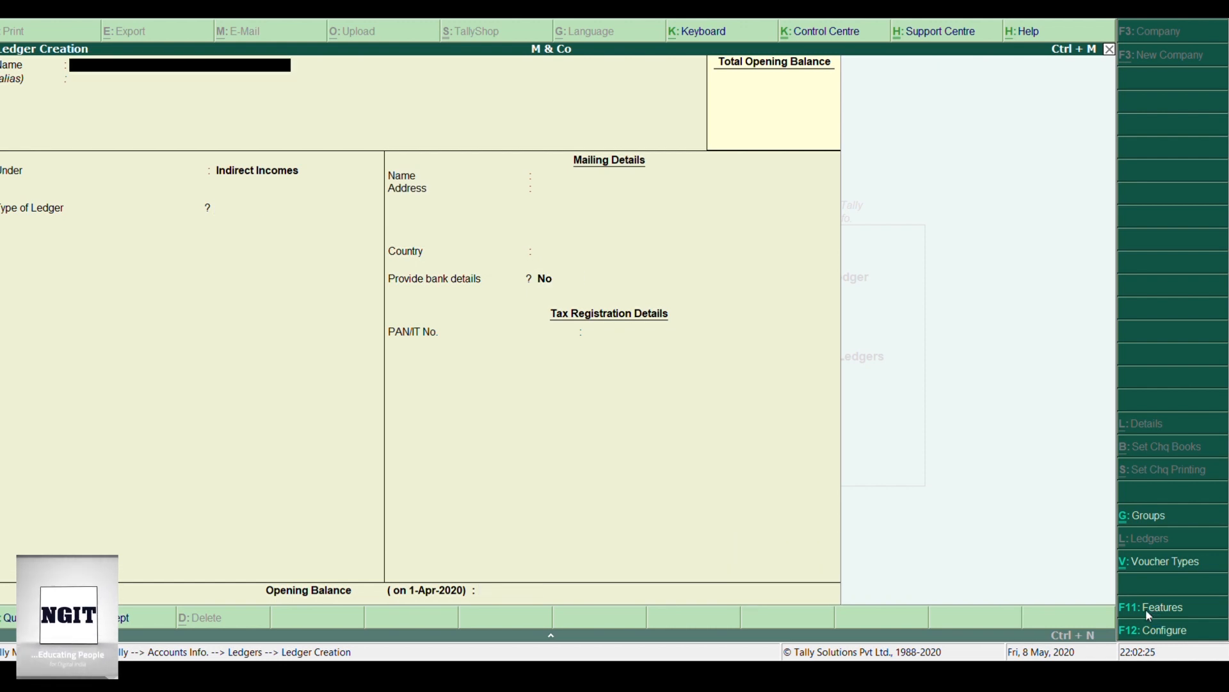
{"action": "key", "text": "Escape"}
{"action": "key", "text": "Return"}
{"action": "key", "text": "Escape"}
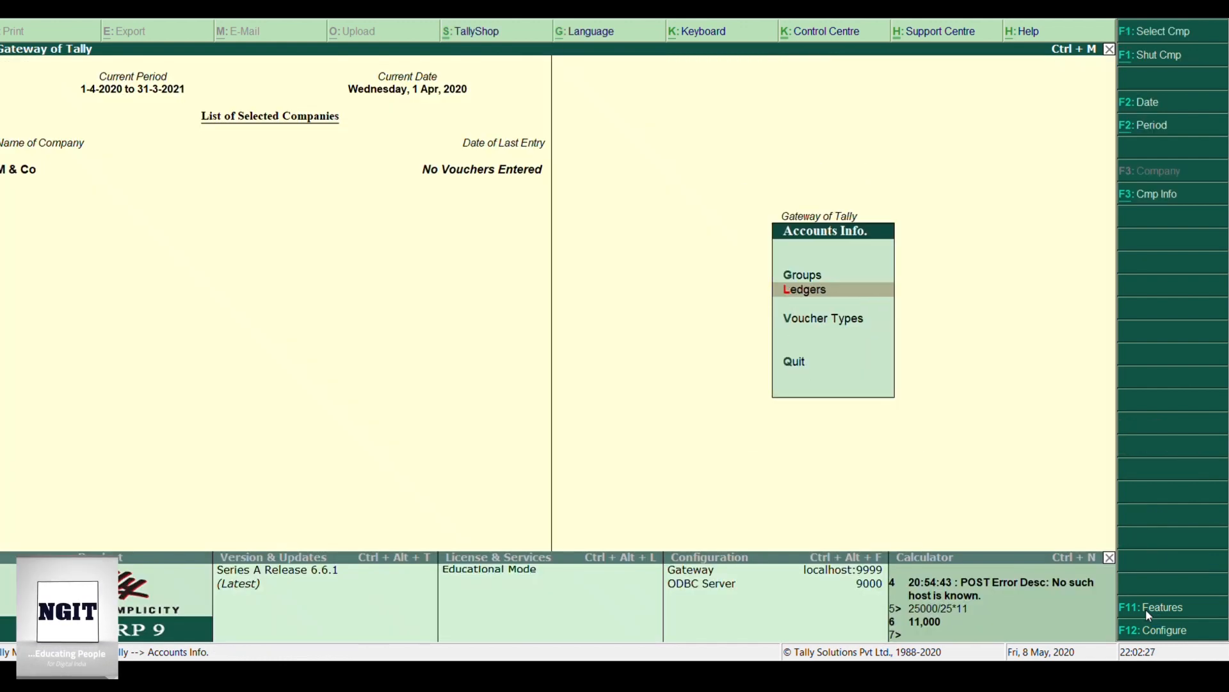
Start a payment voucher for M & Co dated 1-4-2020.
{"action": "key", "text": "Escape"}
{"action": "key", "text": "Down"}
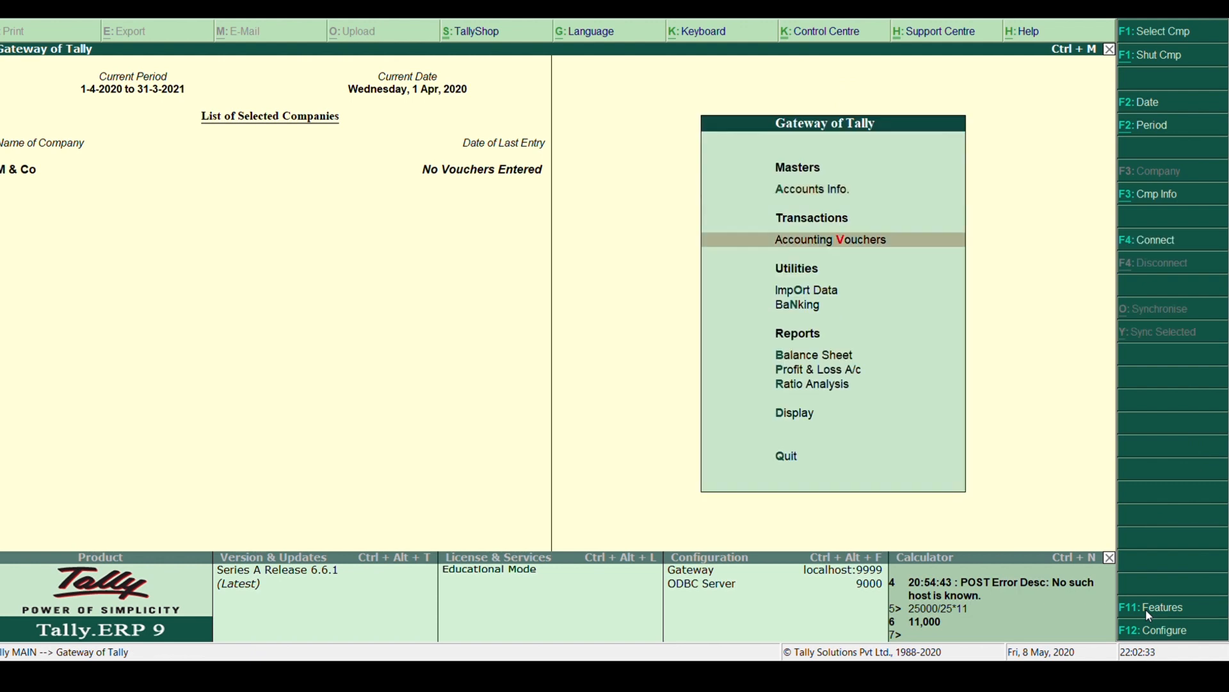
{"action": "key", "text": "Return"}
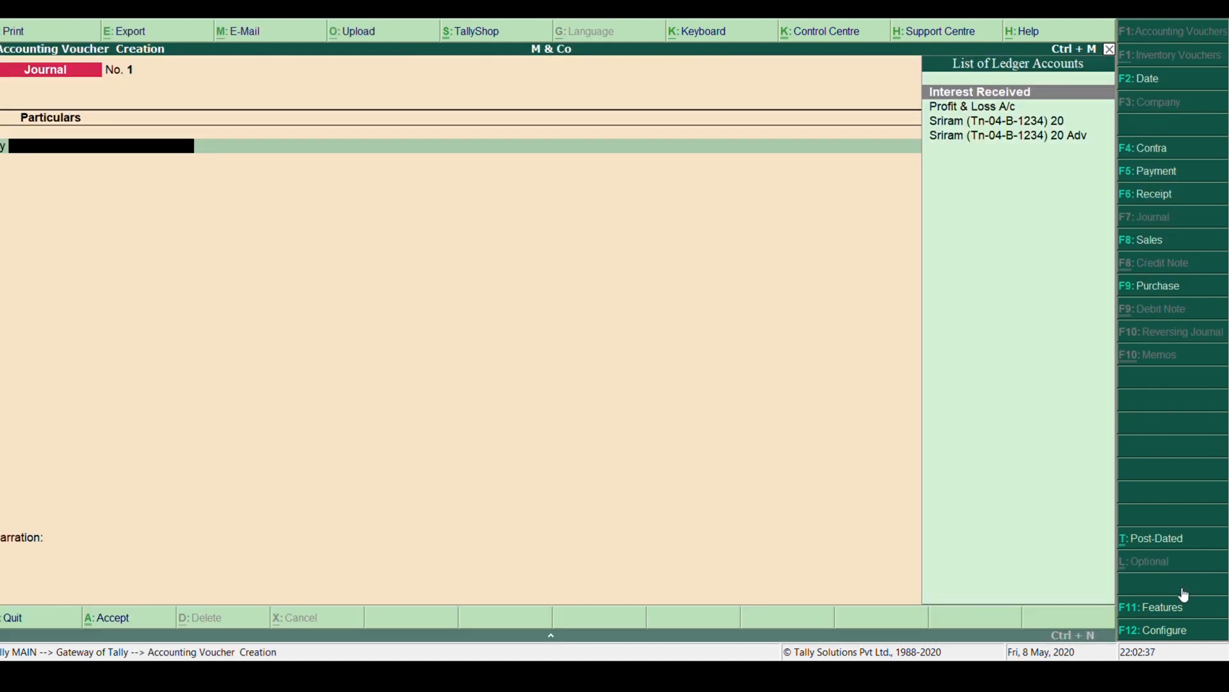
{"action": "left_click", "coordinate": [1170, 171]}
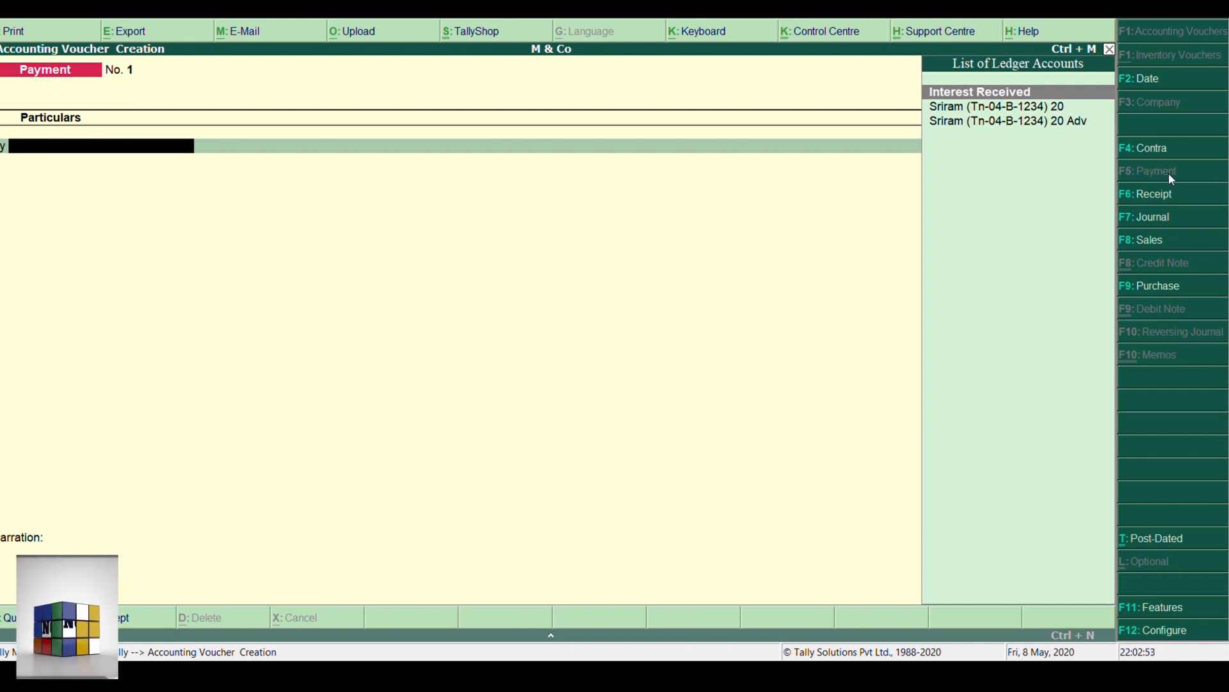
{"action": "key", "text": "F2"}
{"action": "type", "text": "1-4"}
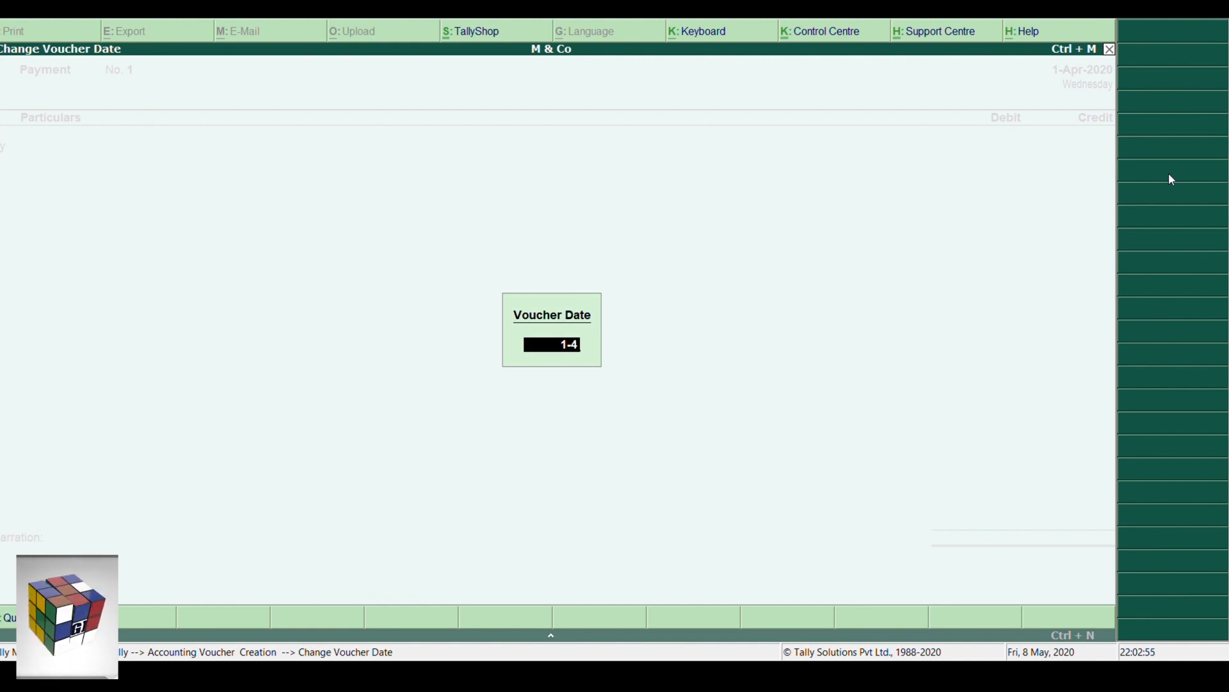
{"action": "key", "text": "Return"}
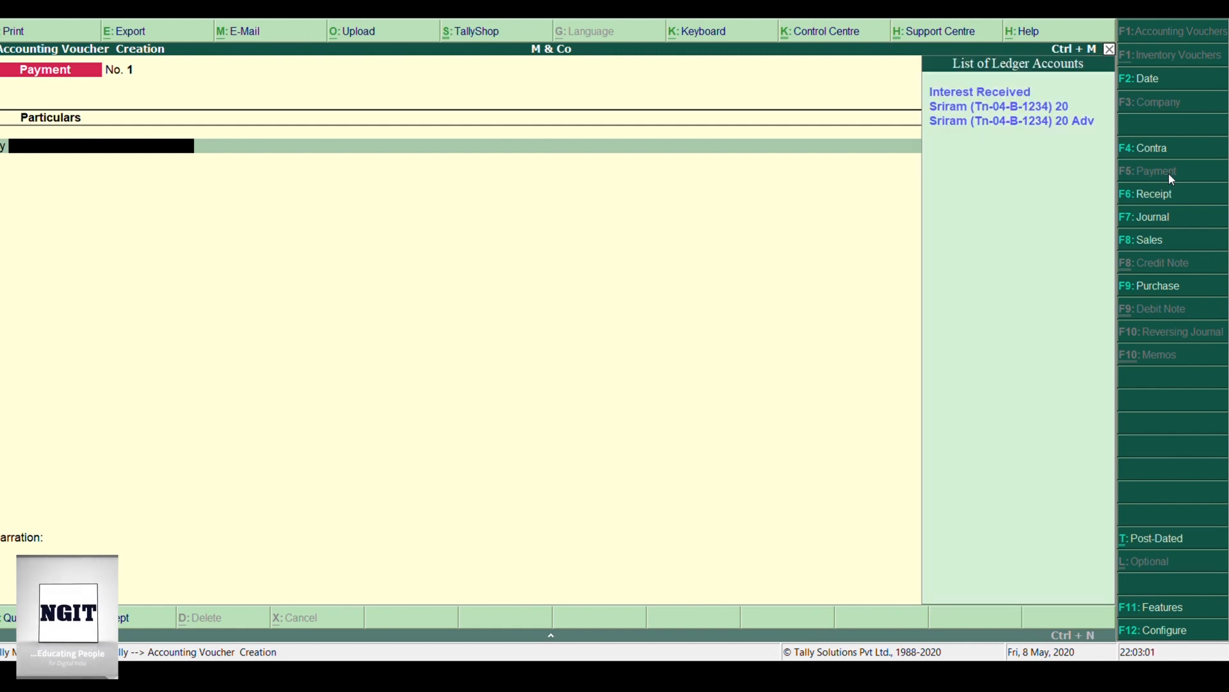
Debit the customer's hire ledger ending in 20 with 125000 in the payment voucher.
{"action": "key", "text": "Down"}
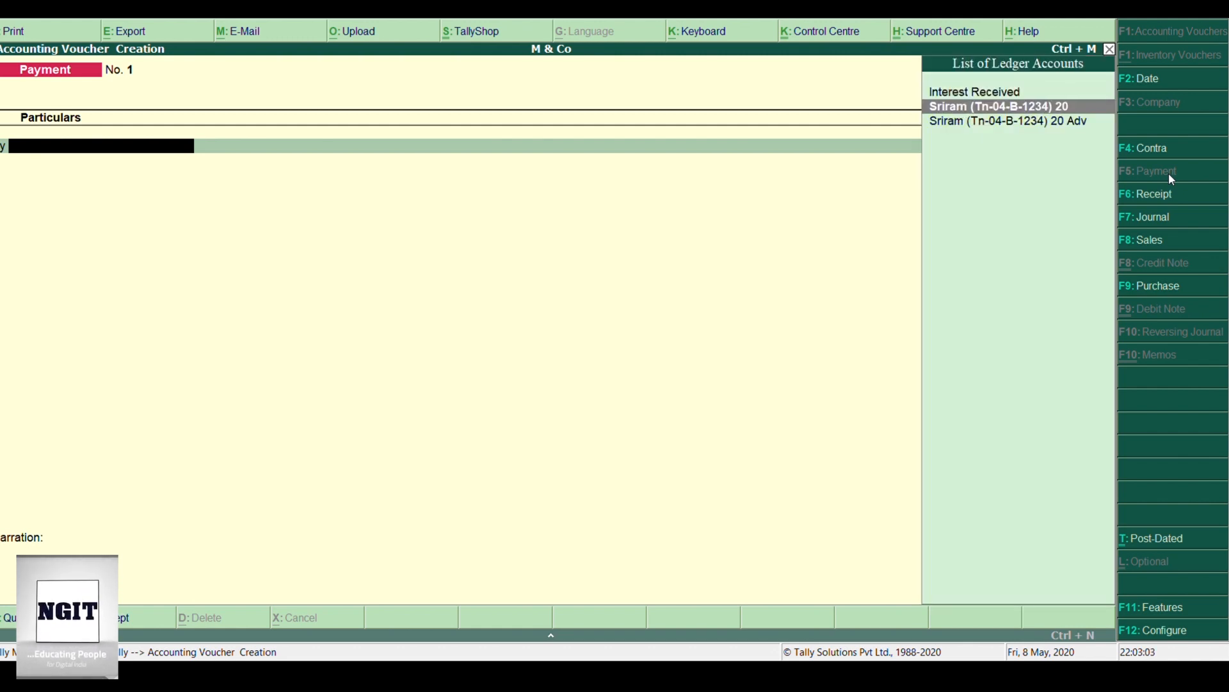
{"action": "key", "text": "Return"}
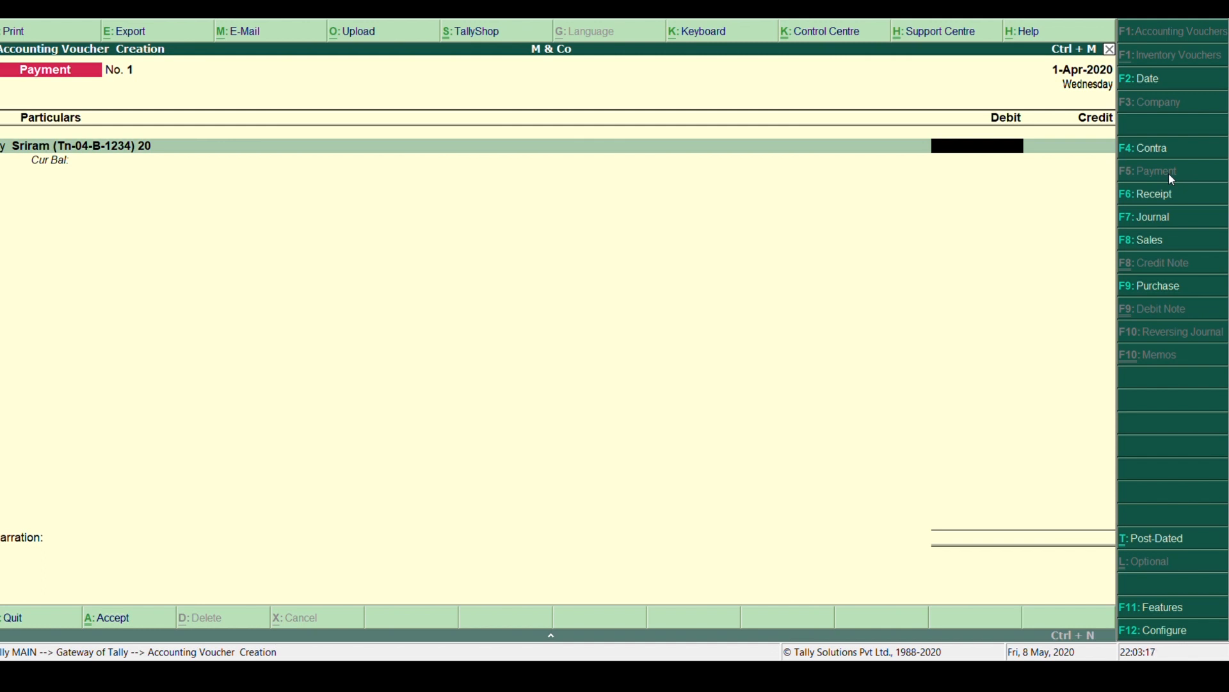
{"action": "type", "text": "125000"}
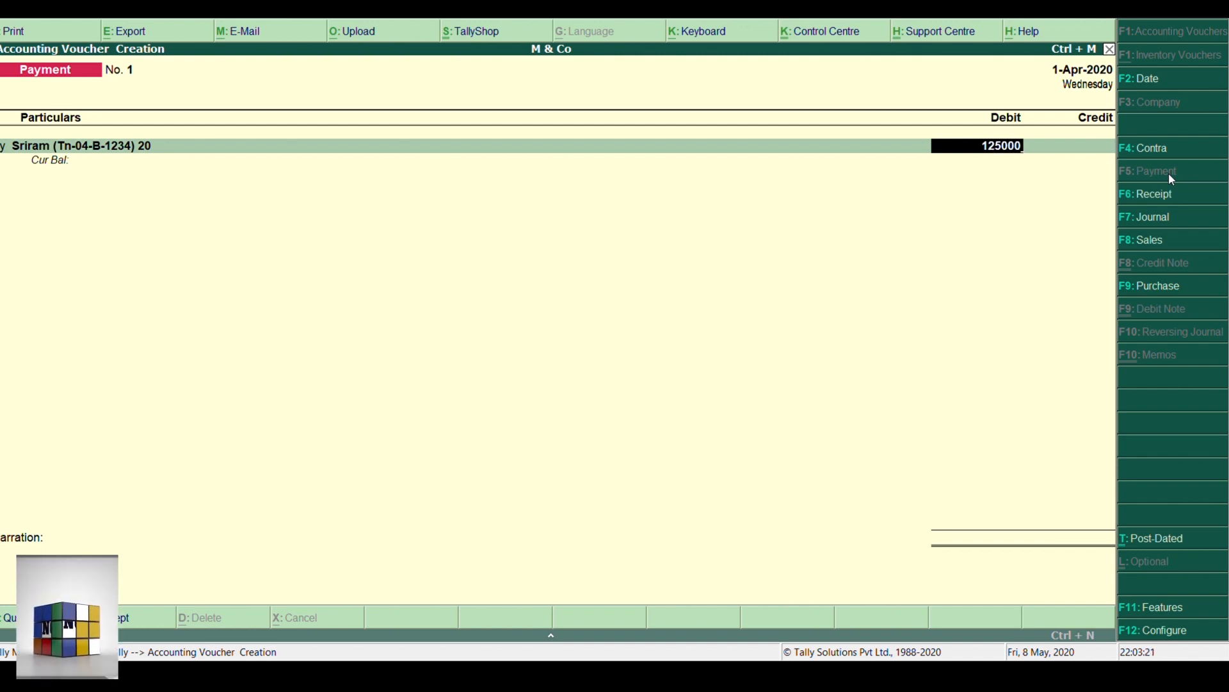
{"action": "key", "text": "Return"}
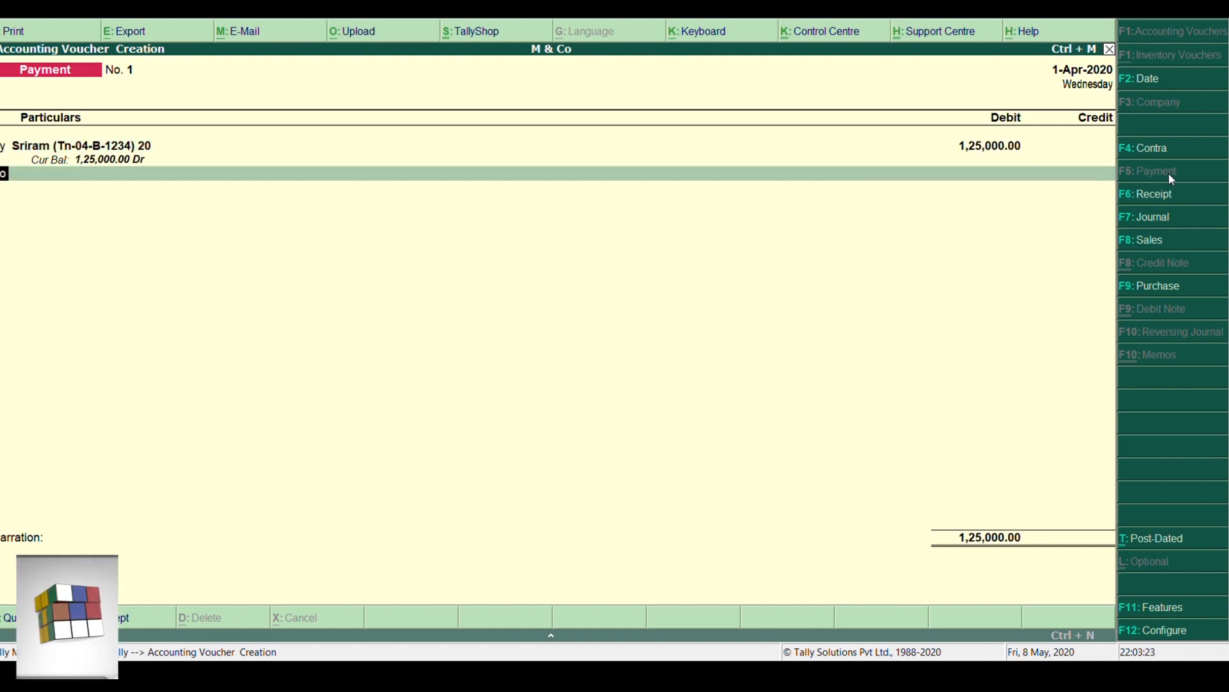
Credit Cash with 100000 as the first credit entry of the payment voucher.
{"action": "key", "text": "Return"}
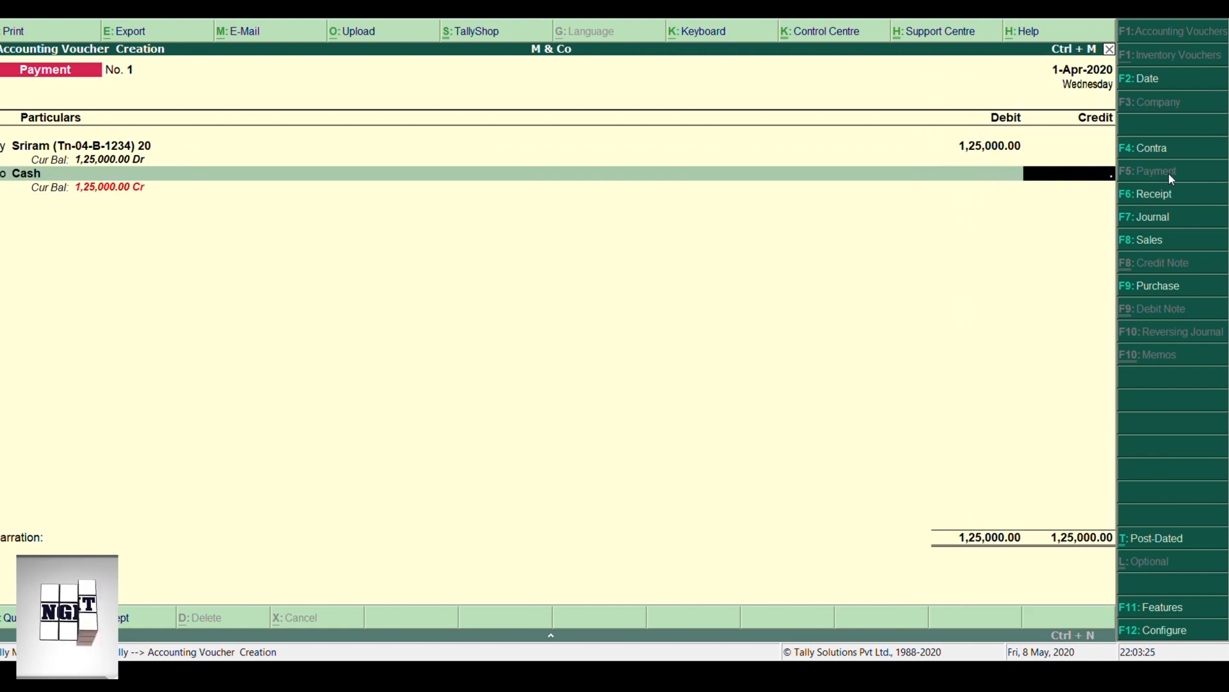
{"action": "type", "text": "100000"}
{"action": "key", "text": "Return"}
{"action": "key", "text": "Return"}
Credit the remaining 25,000 to the customer's ledger ending in Adv and save the payment voucher without a narration.
{"action": "type", "text": "Sri"}
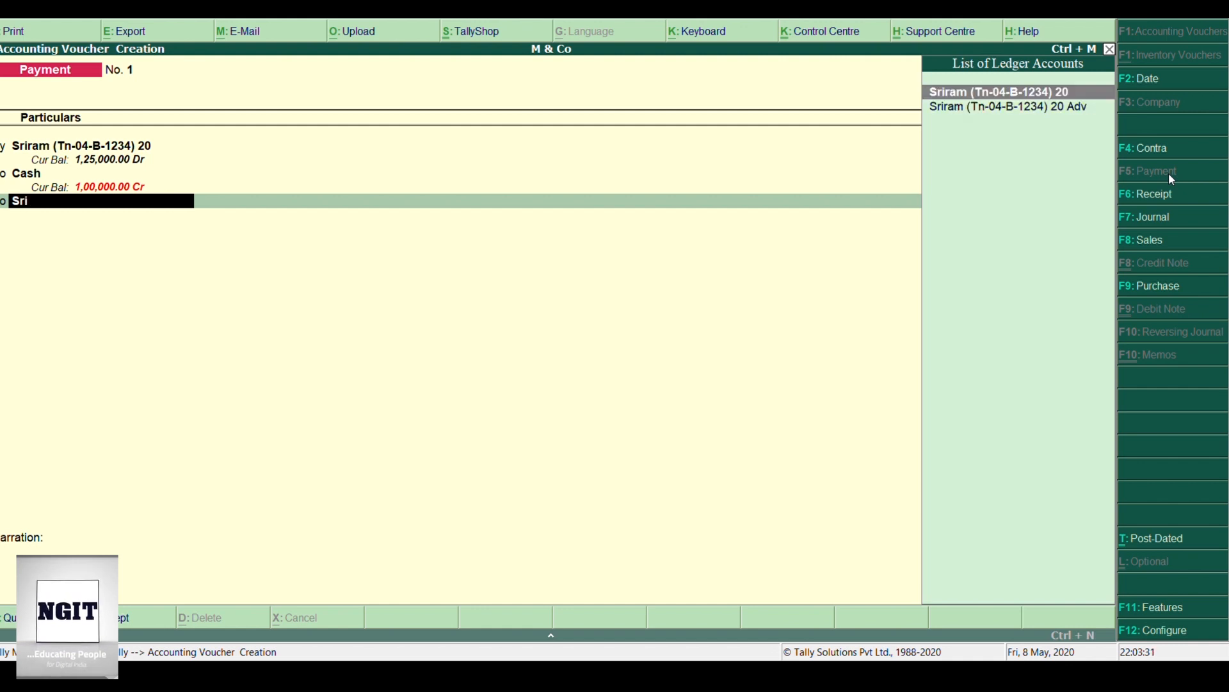
{"action": "key", "text": "Down"}
{"action": "key", "text": "Return"}
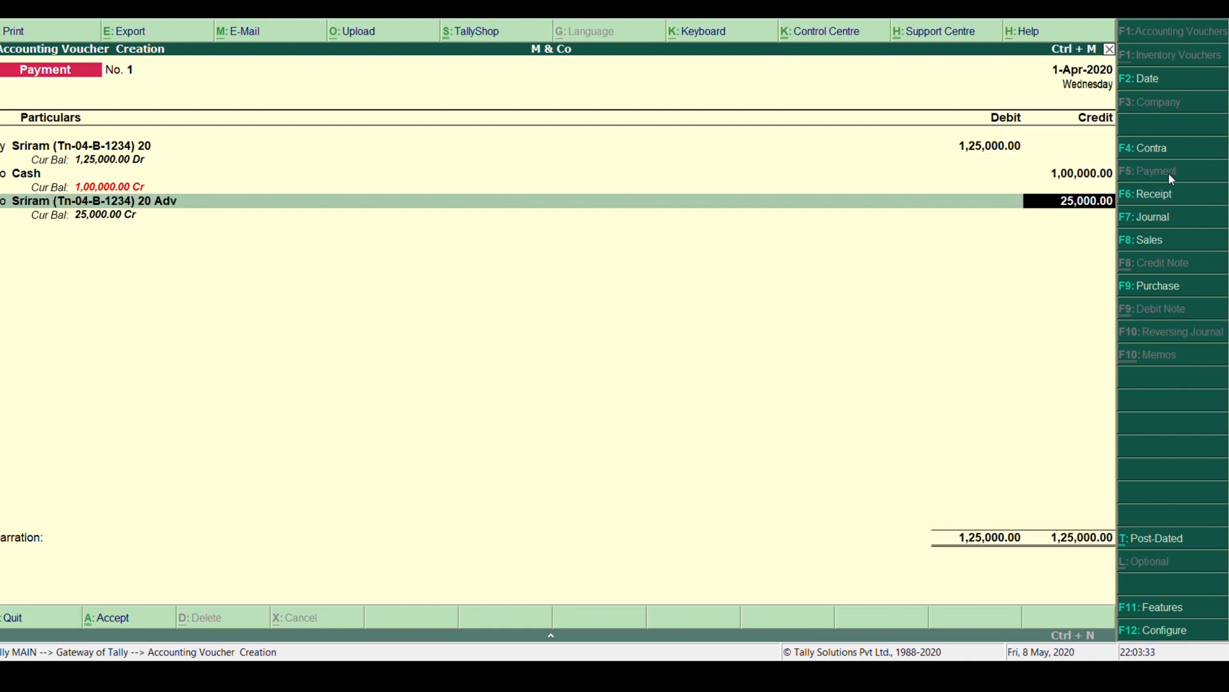
{"action": "key", "text": "Return"}
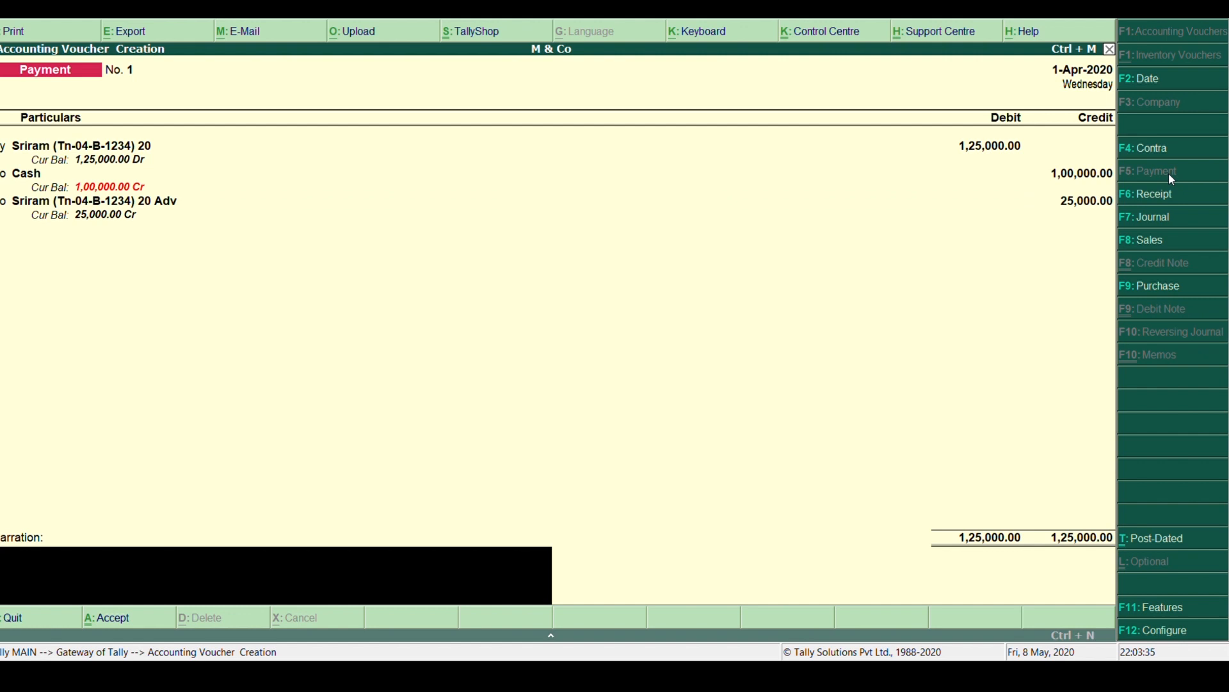
{"action": "key", "text": "Return"}
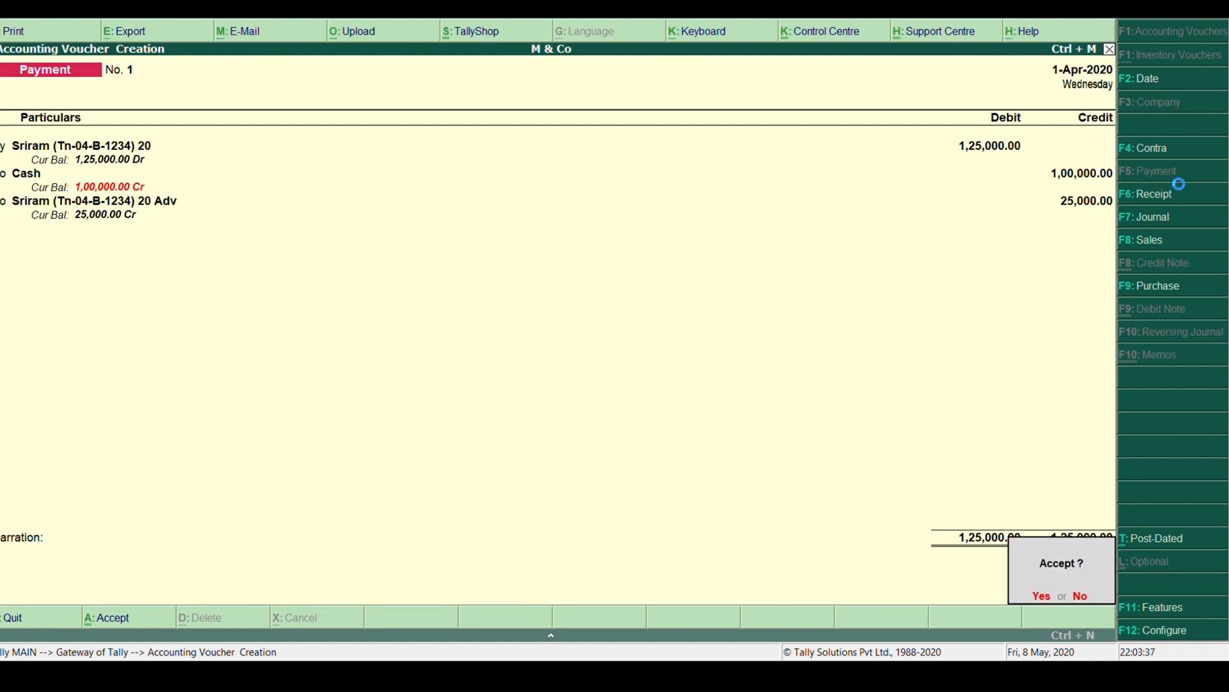
{"action": "key", "text": "Return"}
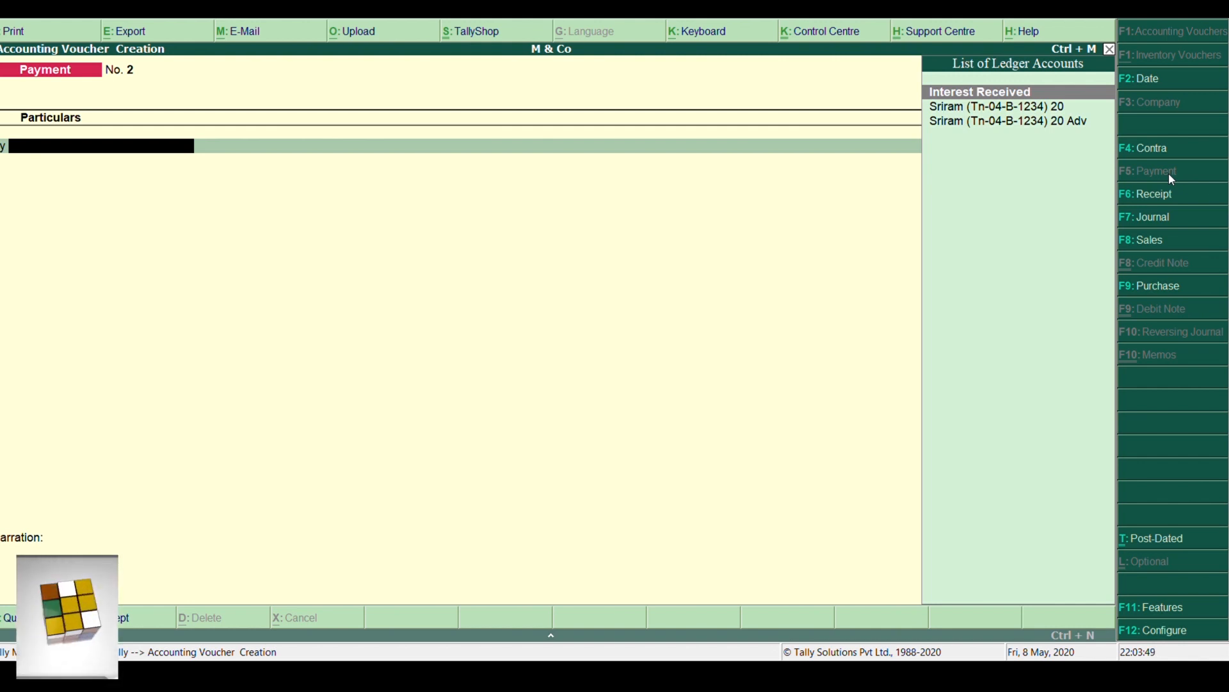
Set the voucher date to 1-5-2020 and switch to a receipt voucher.
{"action": "left_click", "coordinate": [1150, 83]}
{"action": "type", "text": "1-5"}
{"action": "key", "text": "Return"}
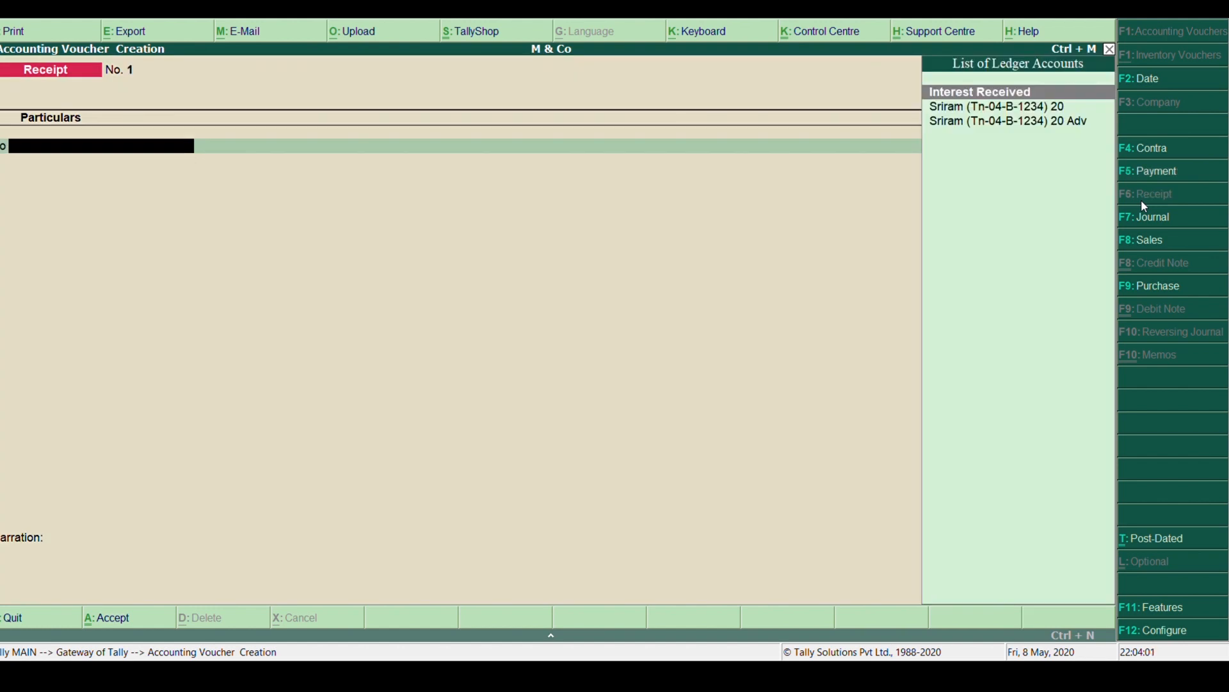
Credit the customer's hire ledger ending in 20 with 5000, debit Cash for the same amount, and save the receipt.
{"action": "key", "text": "Down"}
{"action": "key", "text": "Down"}
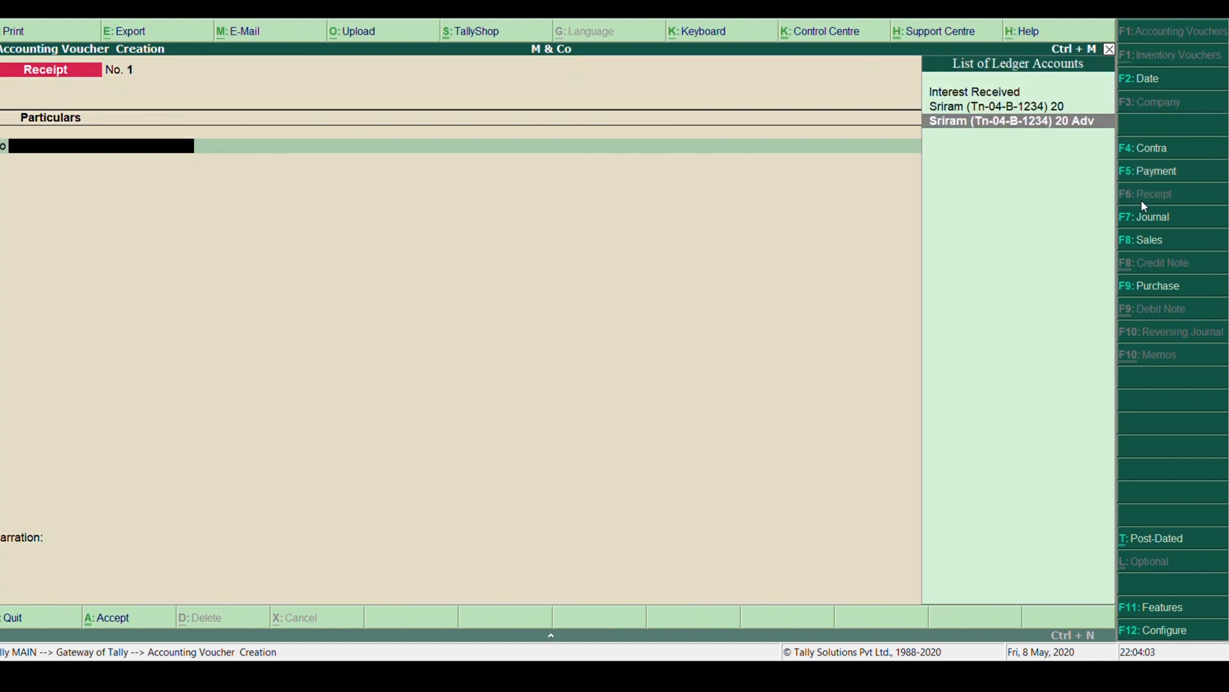
{"action": "key", "text": "Up"}
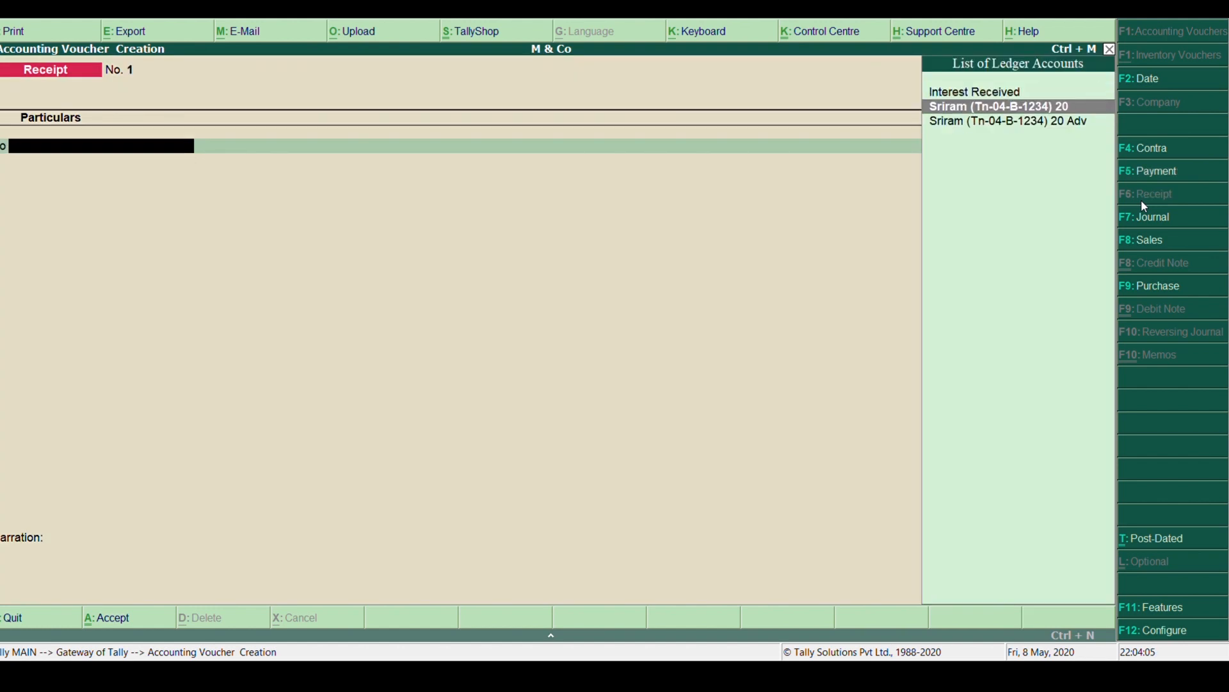
{"action": "key", "text": "Return"}
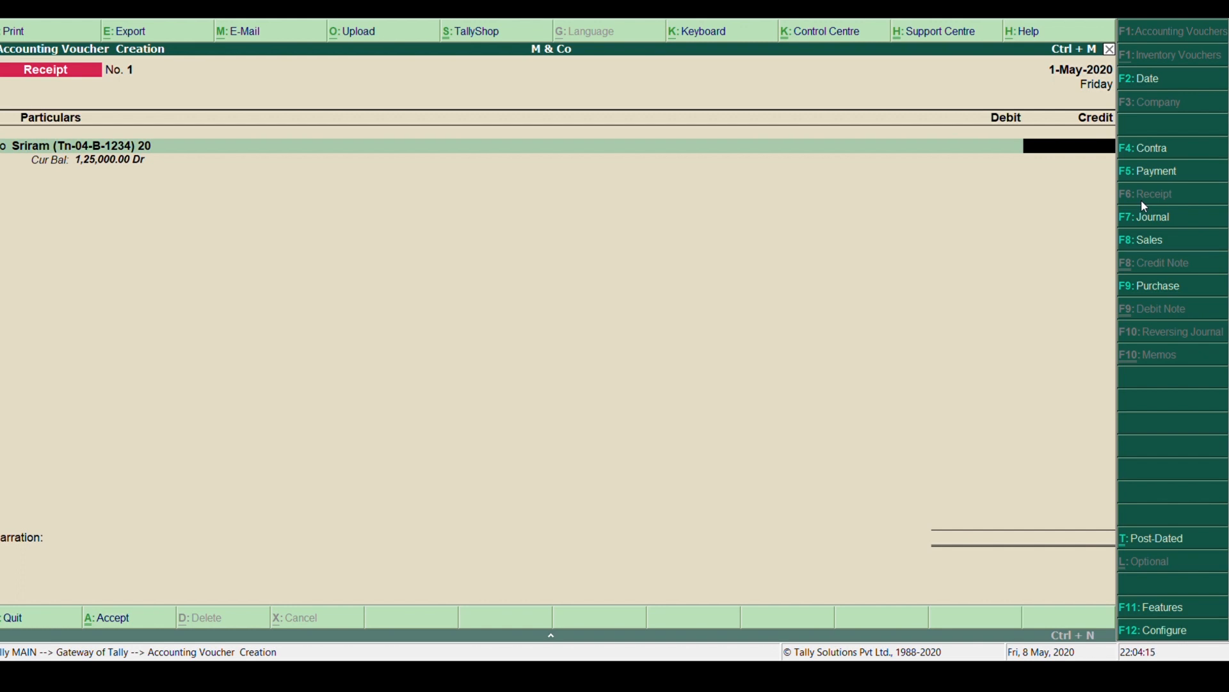
{"action": "type", "text": "5000"}
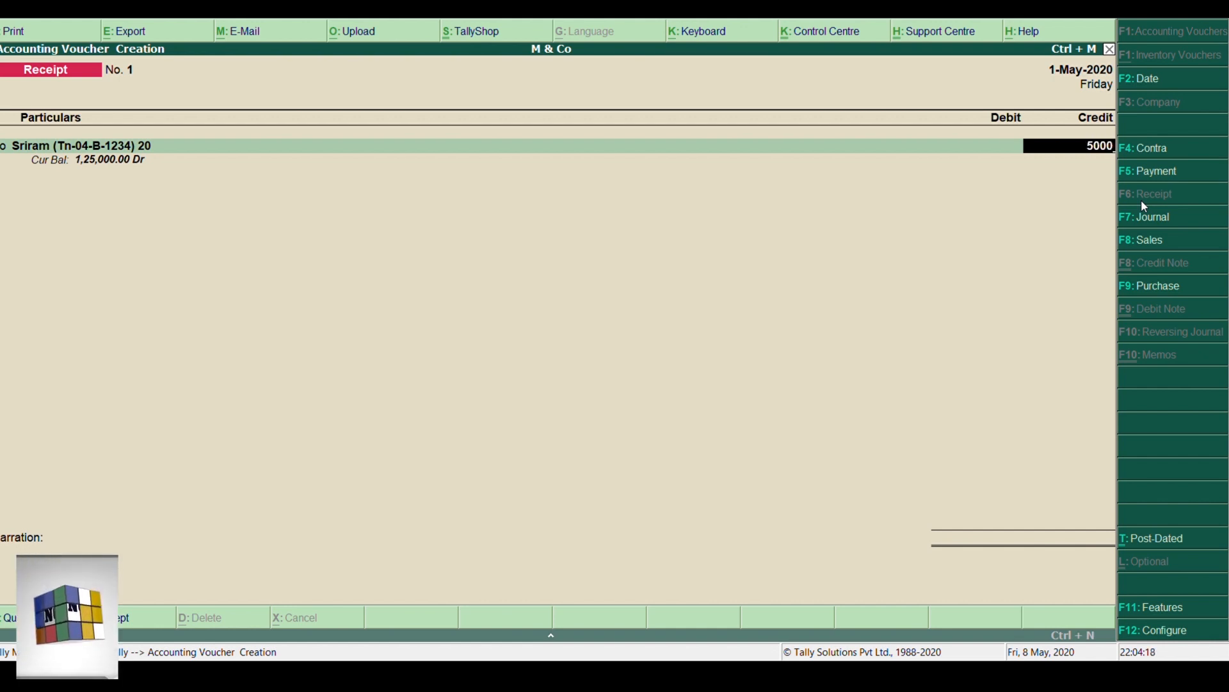
{"action": "key", "text": "Return"}
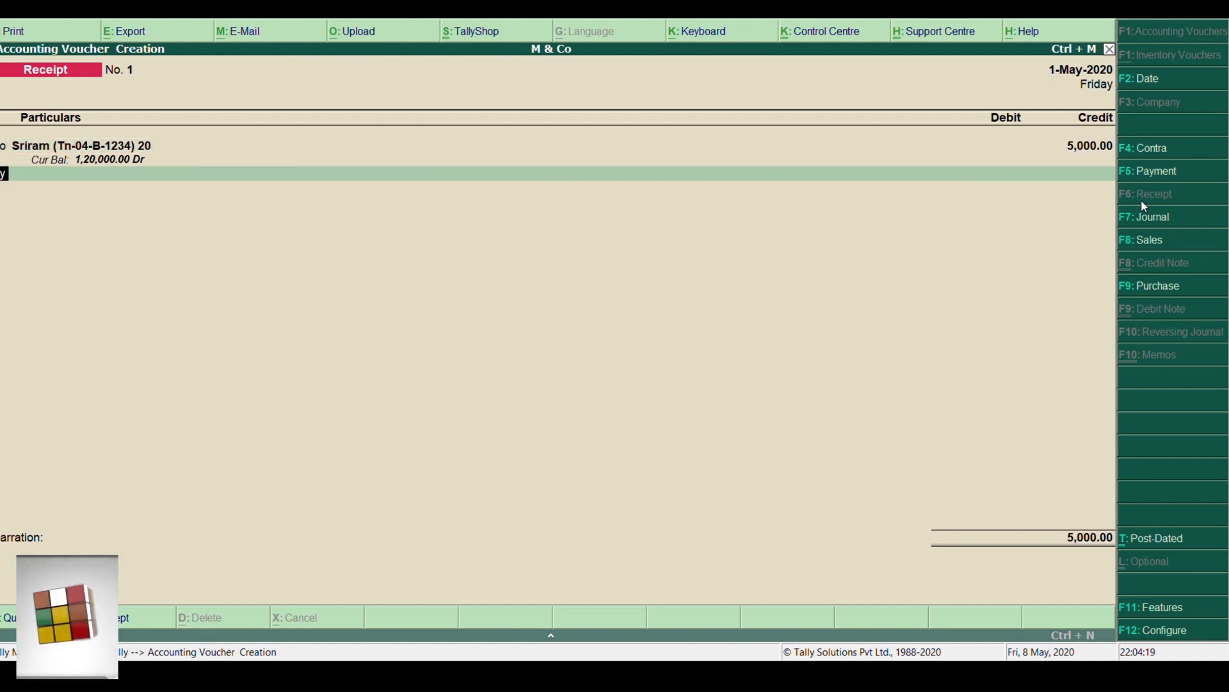
{"action": "key", "text": "Return"}
{"action": "key", "text": "Return"}
{"action": "key", "text": "Return"}
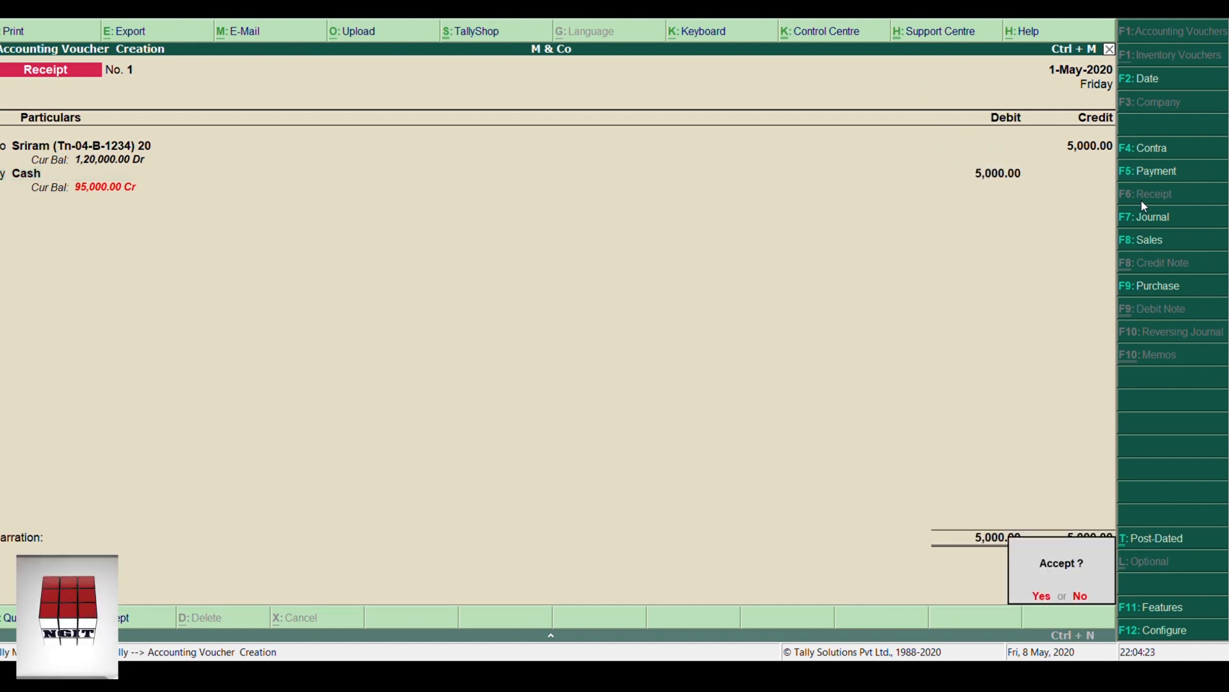
{"action": "key", "text": "Return"}
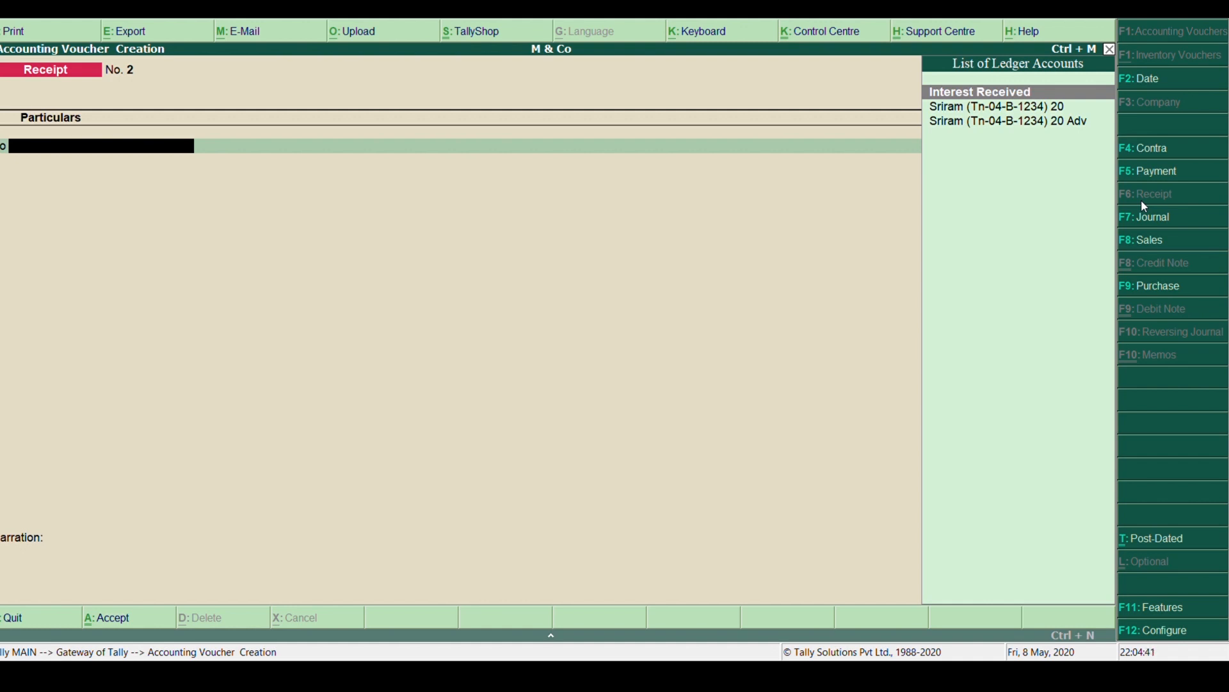
Record a second receipt dated 1-7-2020, crediting the customer's hire ledger with 5000 and debiting Cash.
{"action": "key", "text": "F2"}
{"action": "type", "text": "1-7"}
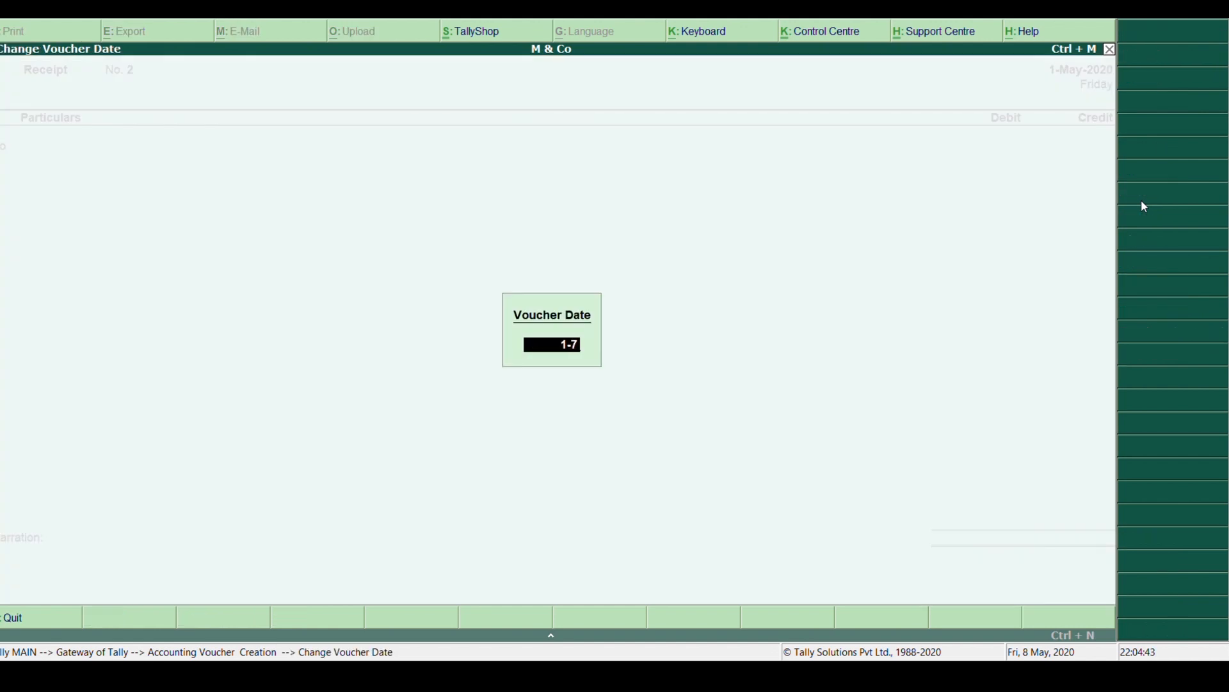
{"action": "key", "text": "Return"}
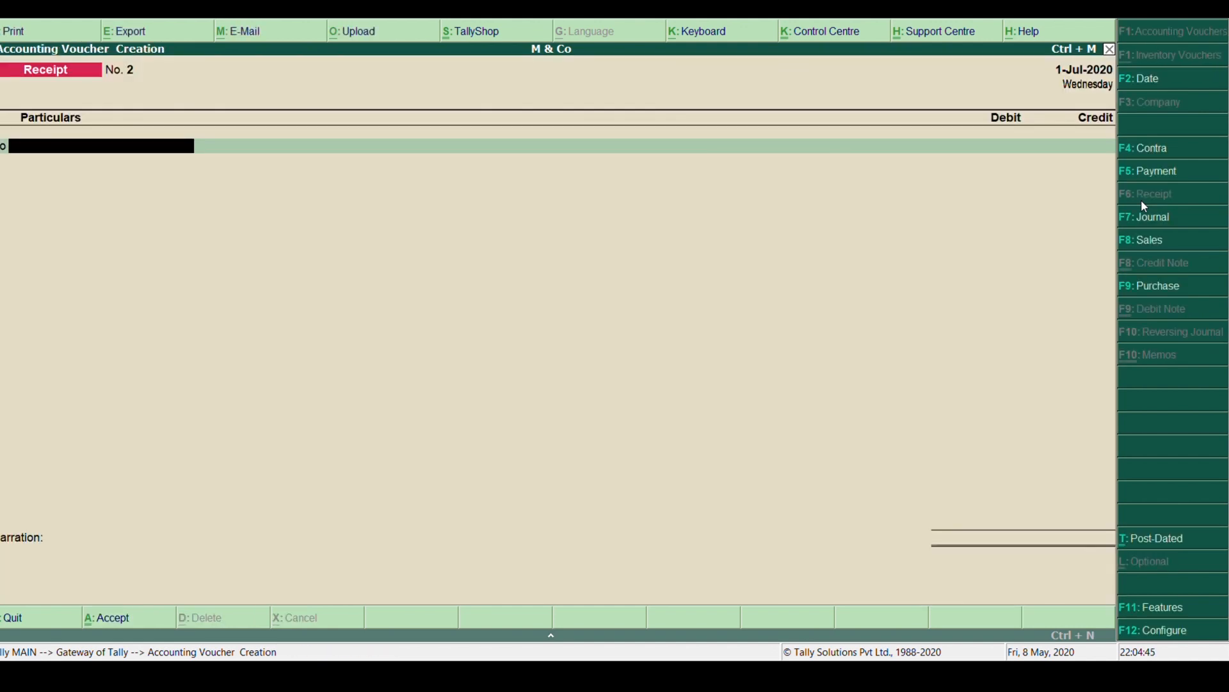
{"action": "key", "text": "Return"}
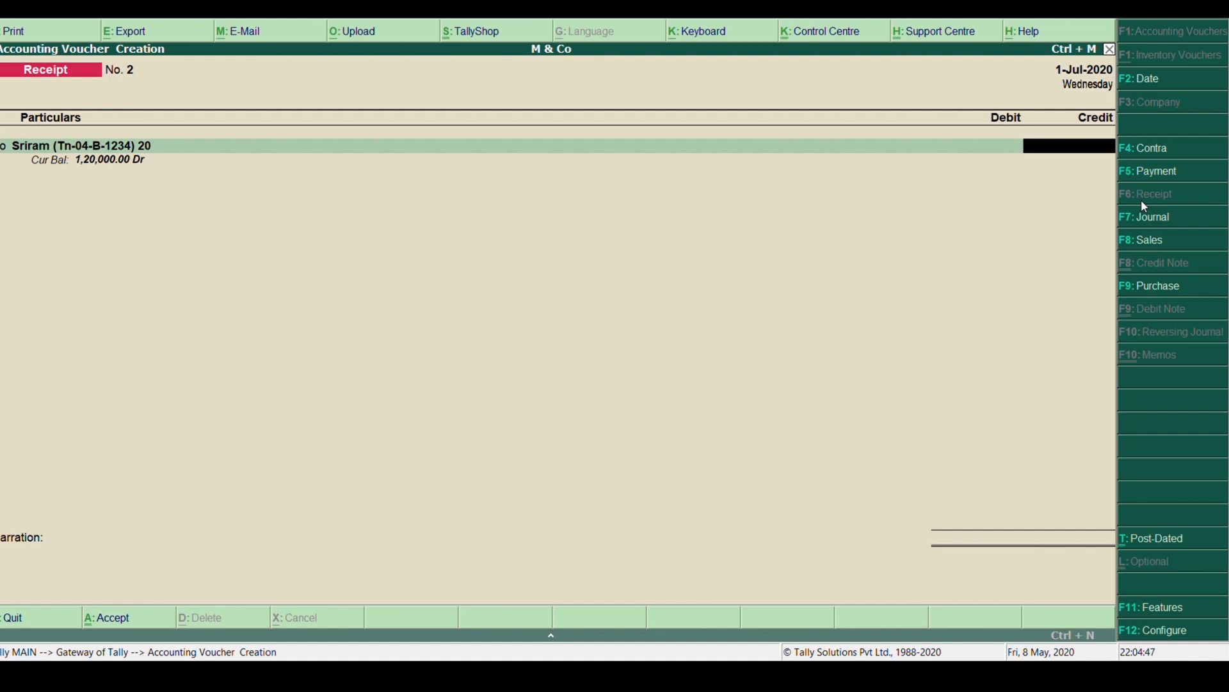
{"action": "type", "text": "5000"}
{"action": "key", "text": "Return"}
{"action": "key", "text": "Return"}
{"action": "key", "text": "Return"}
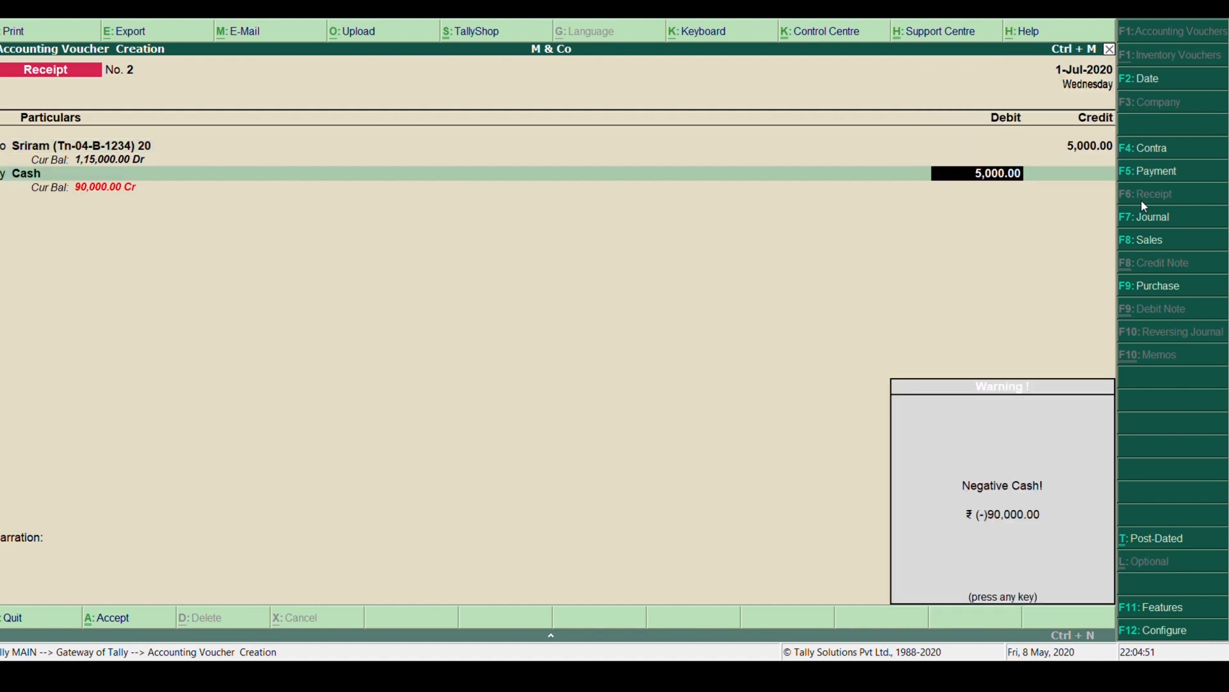
{"action": "key", "text": "Return"}
{"action": "key", "text": "Return"}
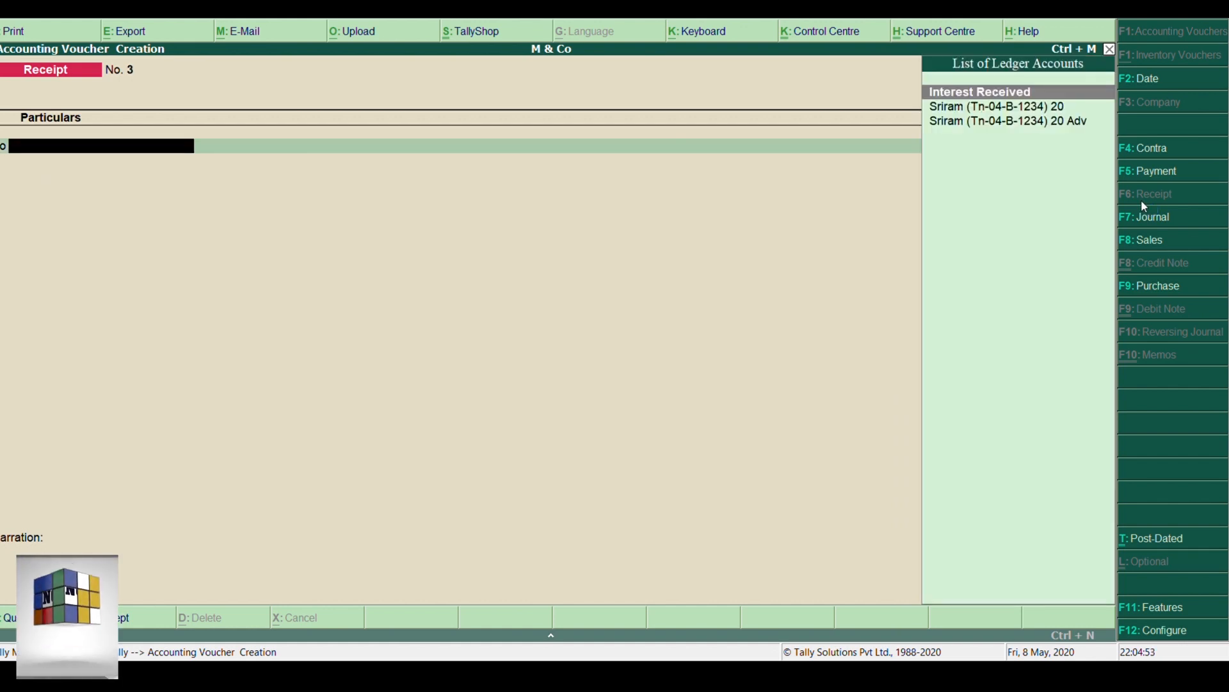
Set the date of the third receipt voucher to 1-9-2020.
{"action": "key", "text": "F2"}
{"action": "type", "text": "1-"}
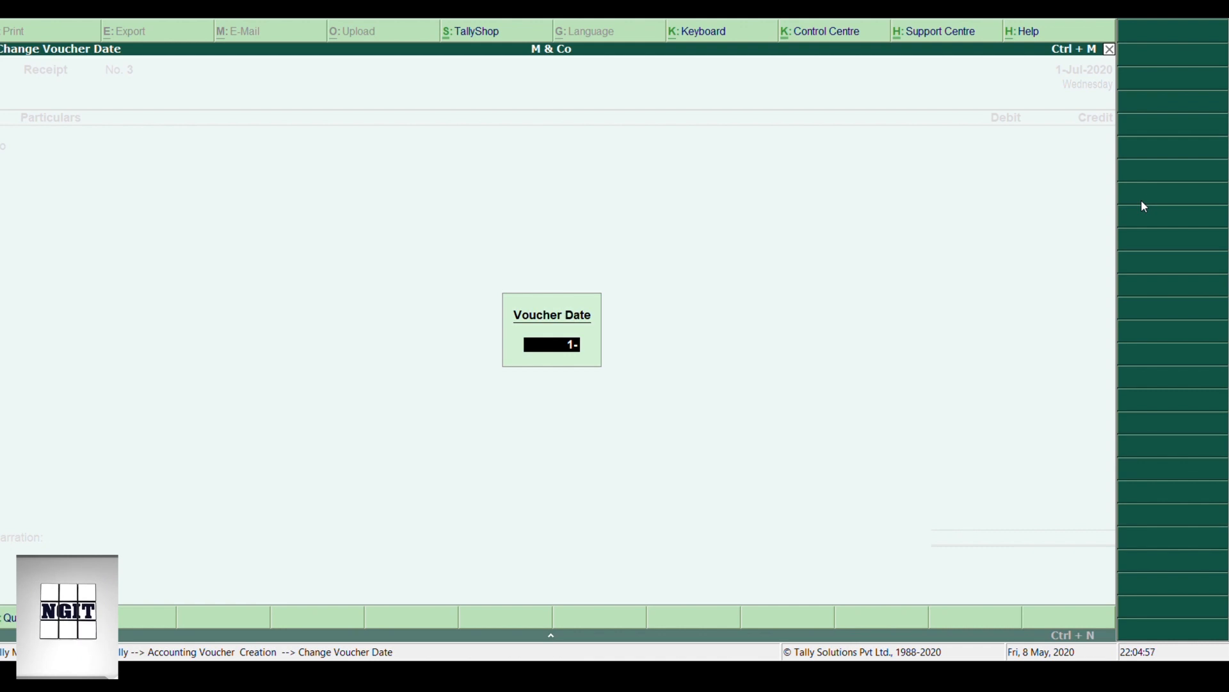
{"action": "type", "text": "19"}
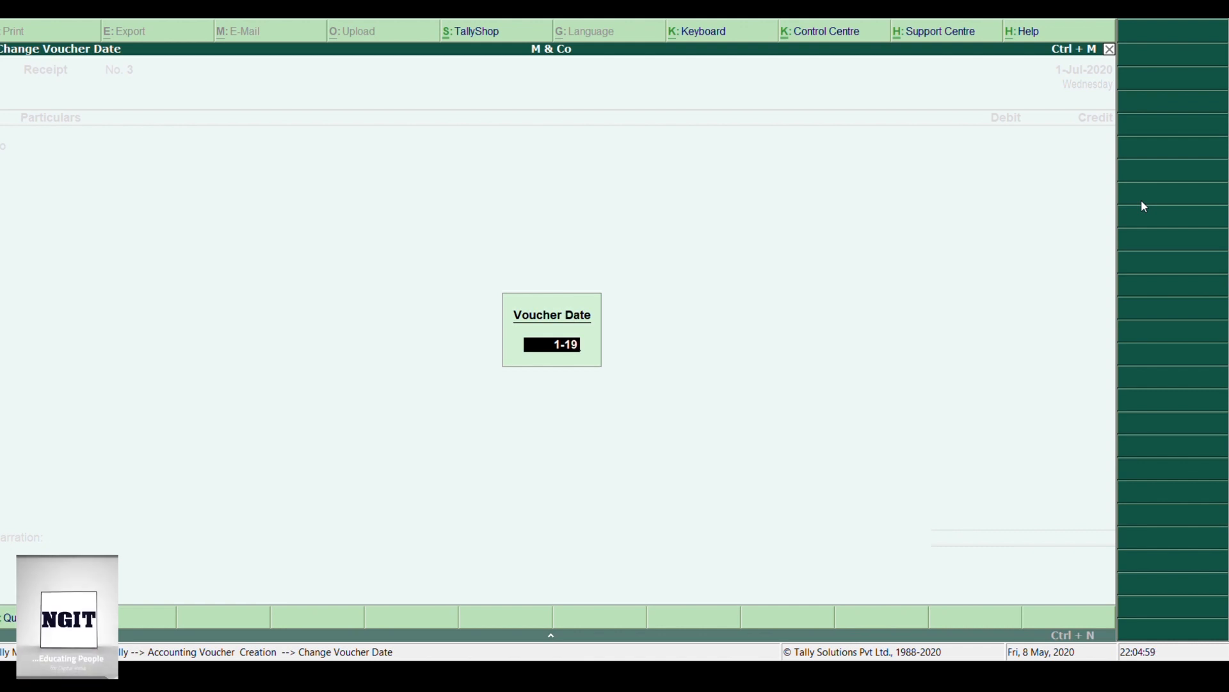
{"action": "key", "text": "BackSpace"}
{"action": "key", "text": "BackSpace"}
{"action": "type", "text": "9"}
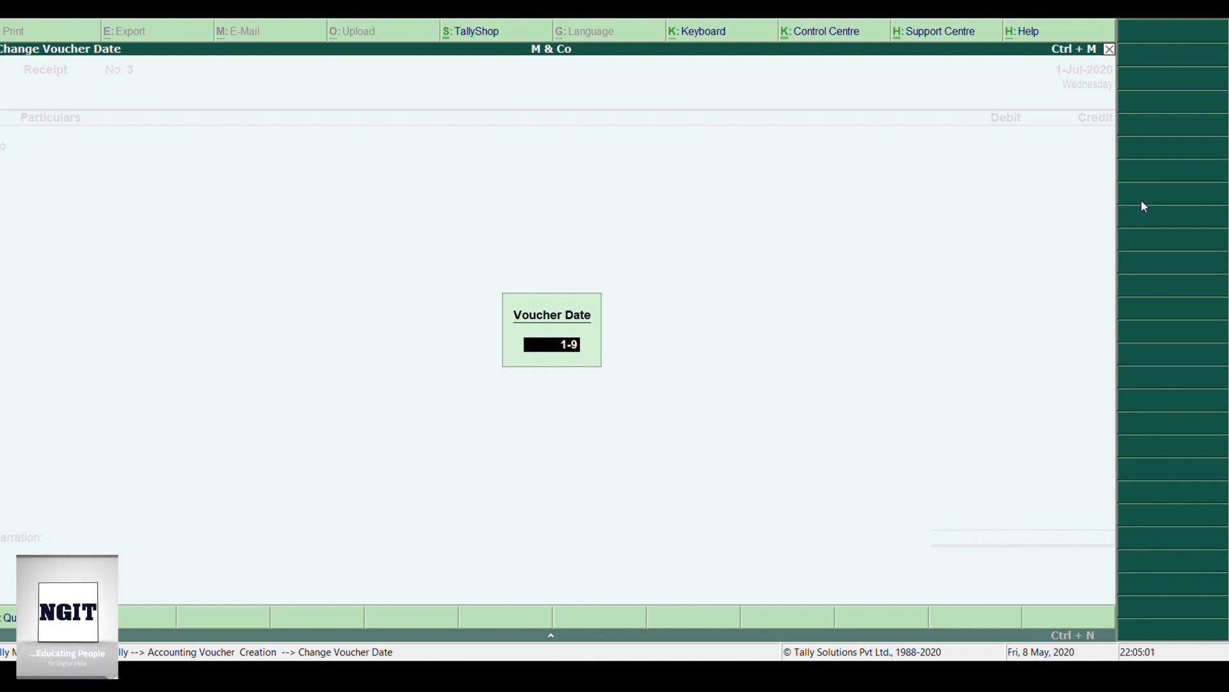
{"action": "key", "text": "Return"}
Credit the customer's hire ledger with 5000 in the third receipt, debit Cash for the same amount, and save it.
{"action": "key", "text": "Return"}
{"action": "type", "text": "50000"}
{"action": "key", "text": "BackSpace"}
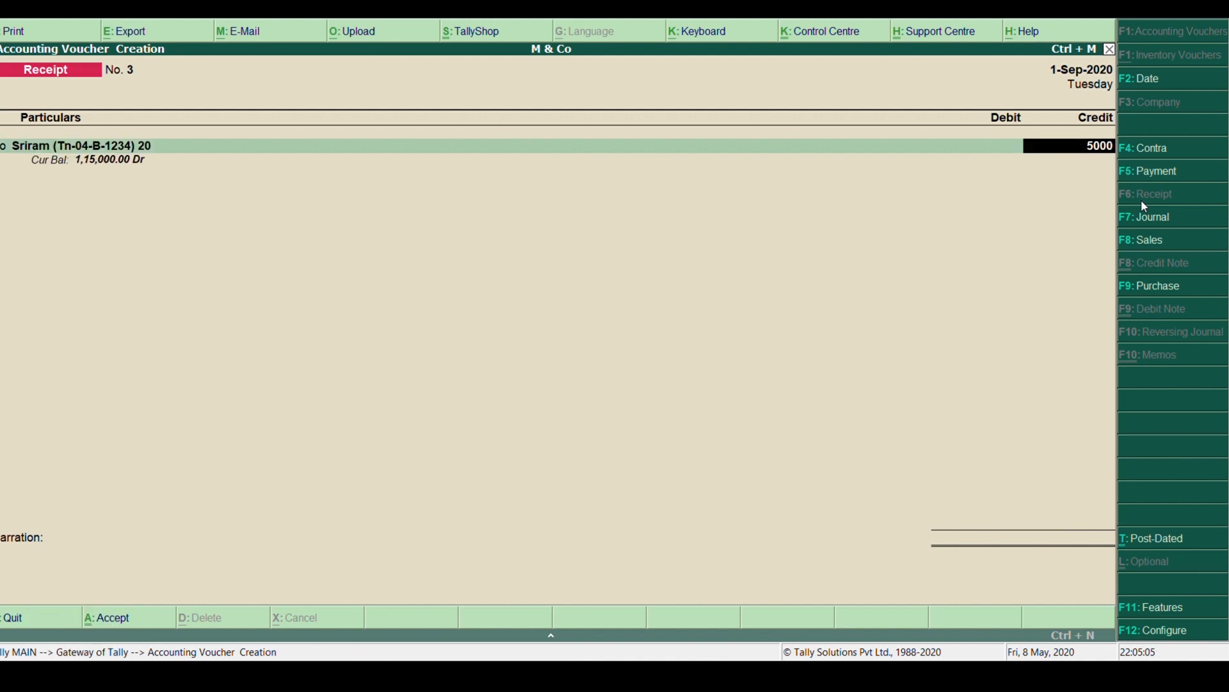
{"action": "key", "text": "Return"}
{"action": "key", "text": "Return"}
{"action": "key", "text": "Return"}
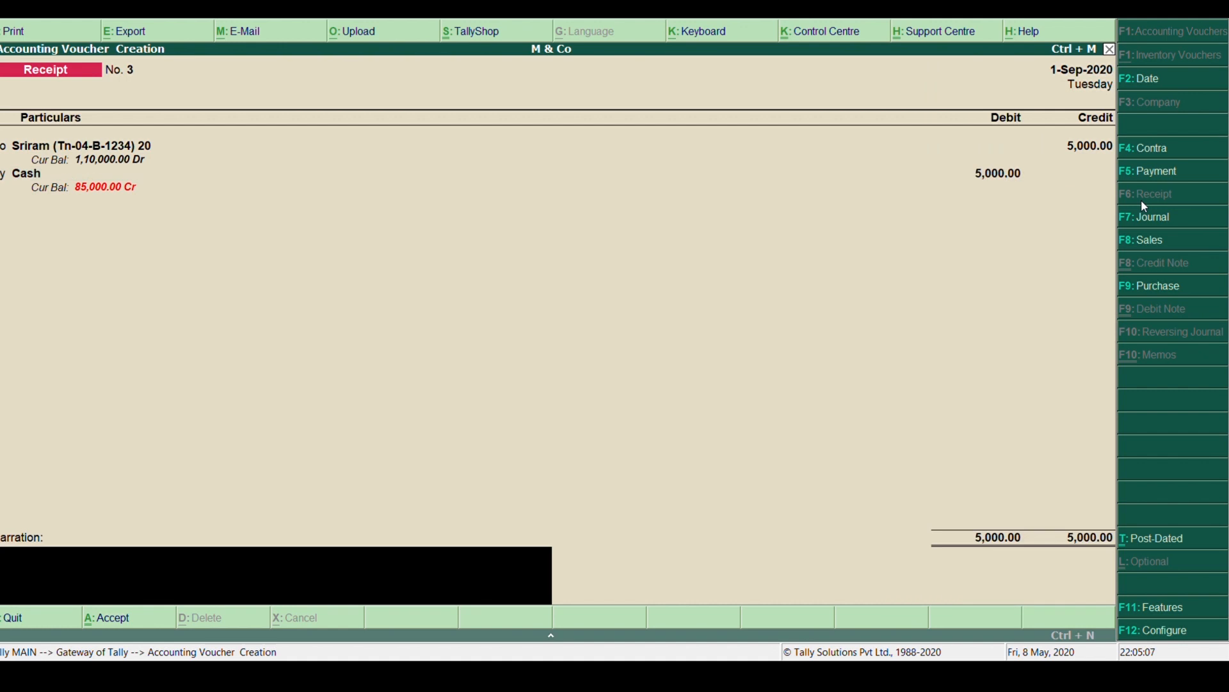
{"action": "key", "text": "Return"}
{"action": "key", "text": "Return"}
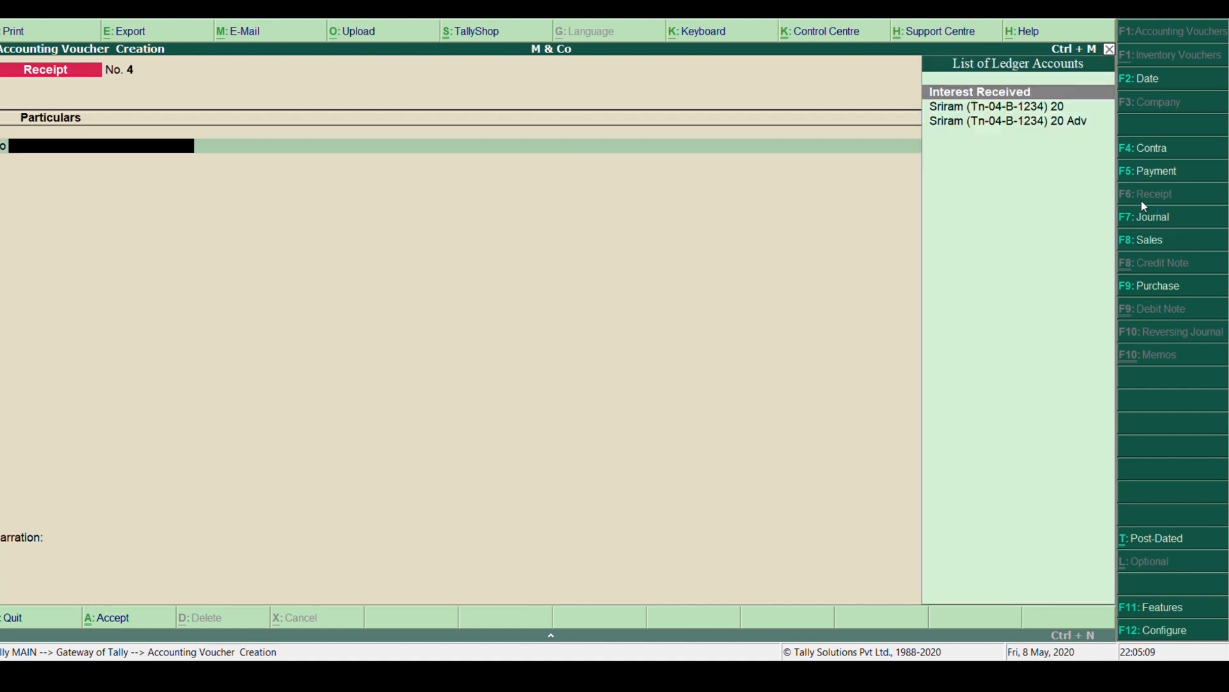
Record the fourth receipt dated 1-11-2020, crediting the customer's hire ledger ending in 20 with 5000 and debiting Cash.
{"action": "key", "text": "F2"}
{"action": "type", "text": "1-"}
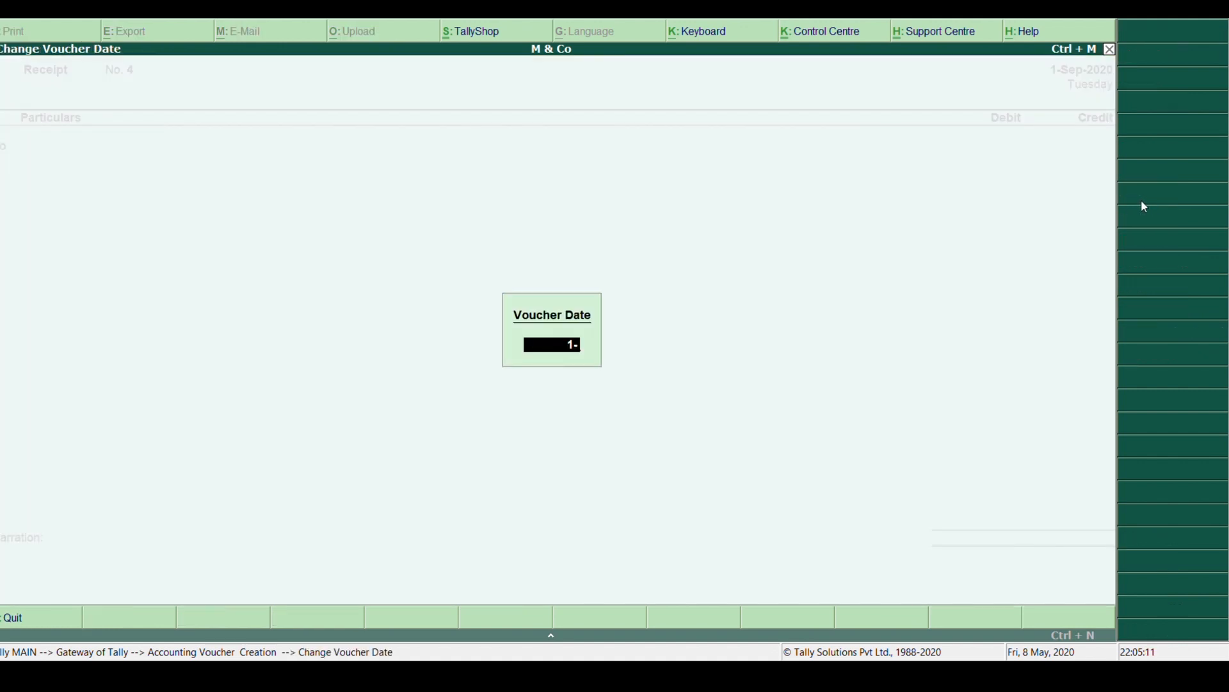
{"action": "type", "text": "11"}
{"action": "key", "text": "Return"}
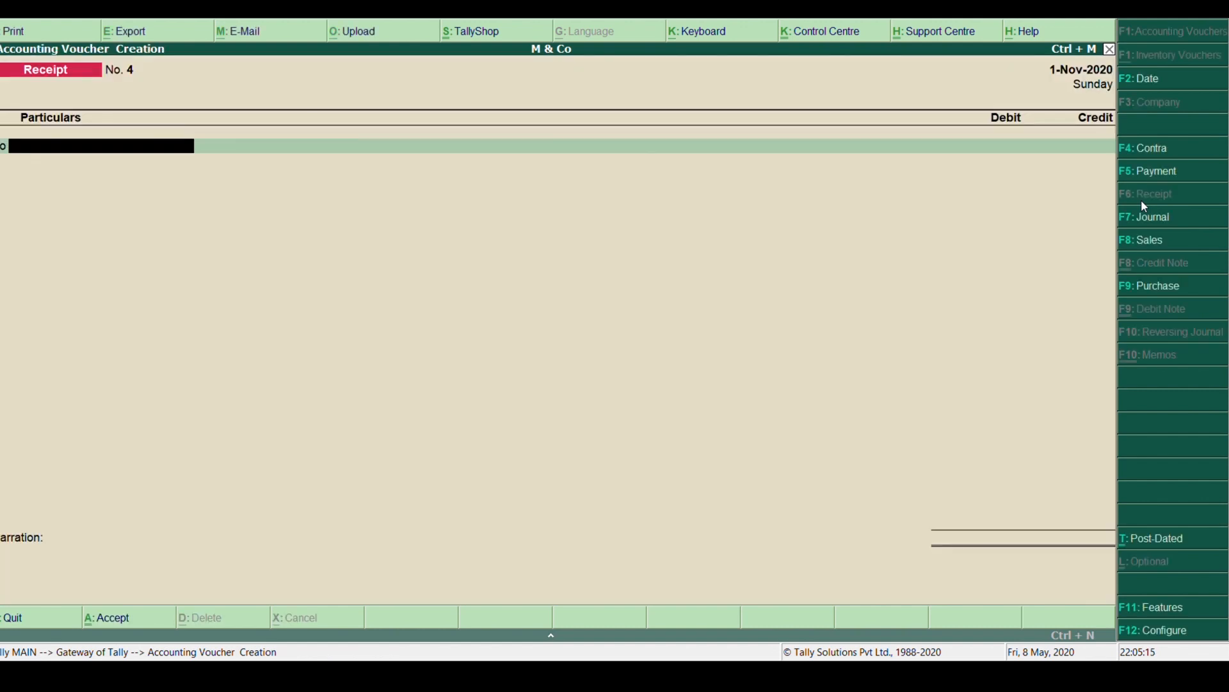
{"action": "key", "text": "Return"}
{"action": "type", "text": "5000"}
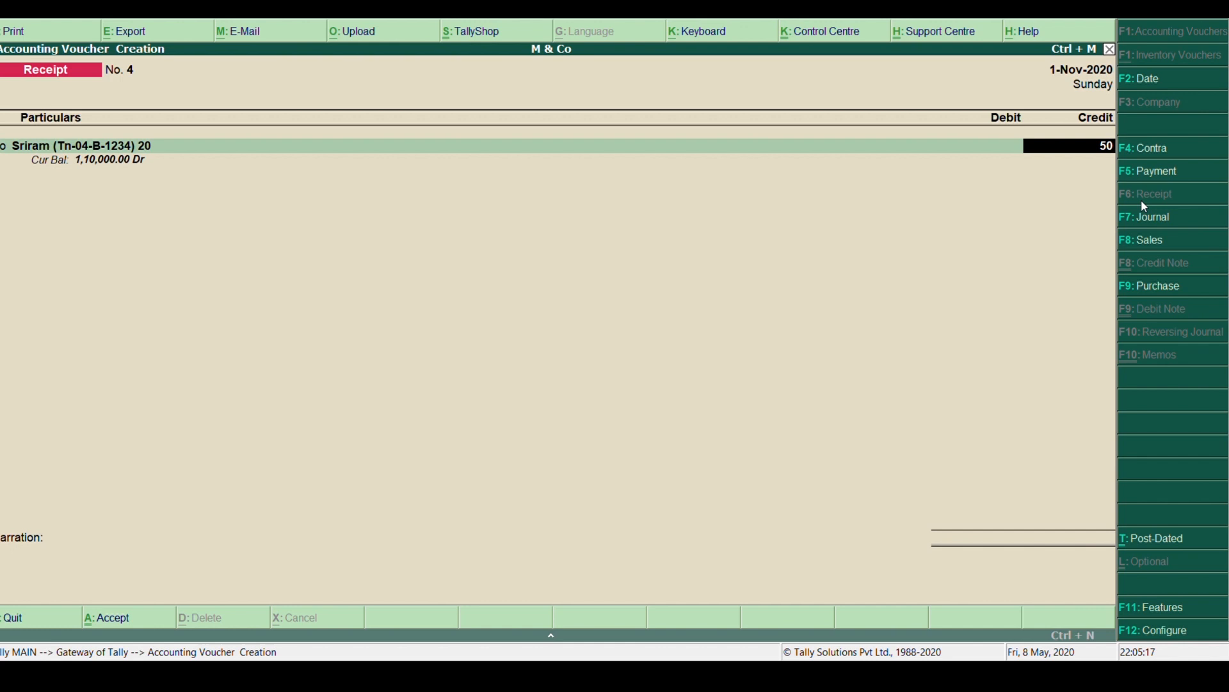
{"action": "key", "text": "Return"}
{"action": "key", "text": "Return"}
{"action": "key", "text": "Return"}
{"action": "key", "text": "Return"}
{"action": "key", "text": "Return"}
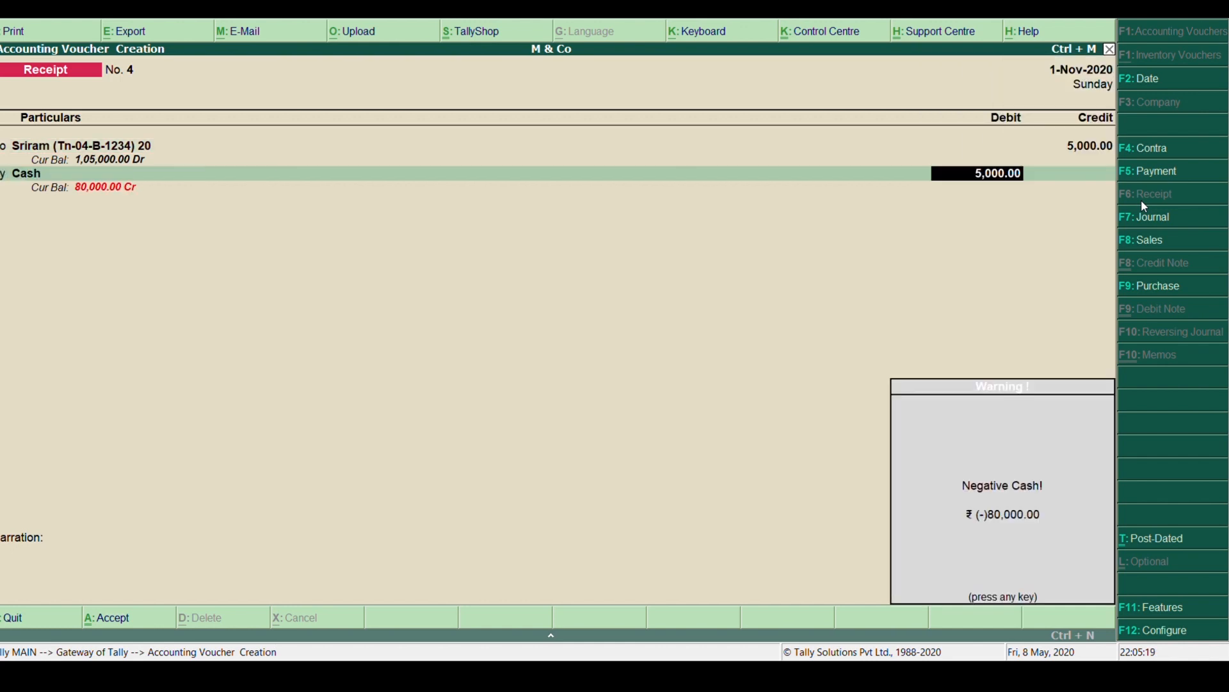
{"action": "key", "text": "Return"}
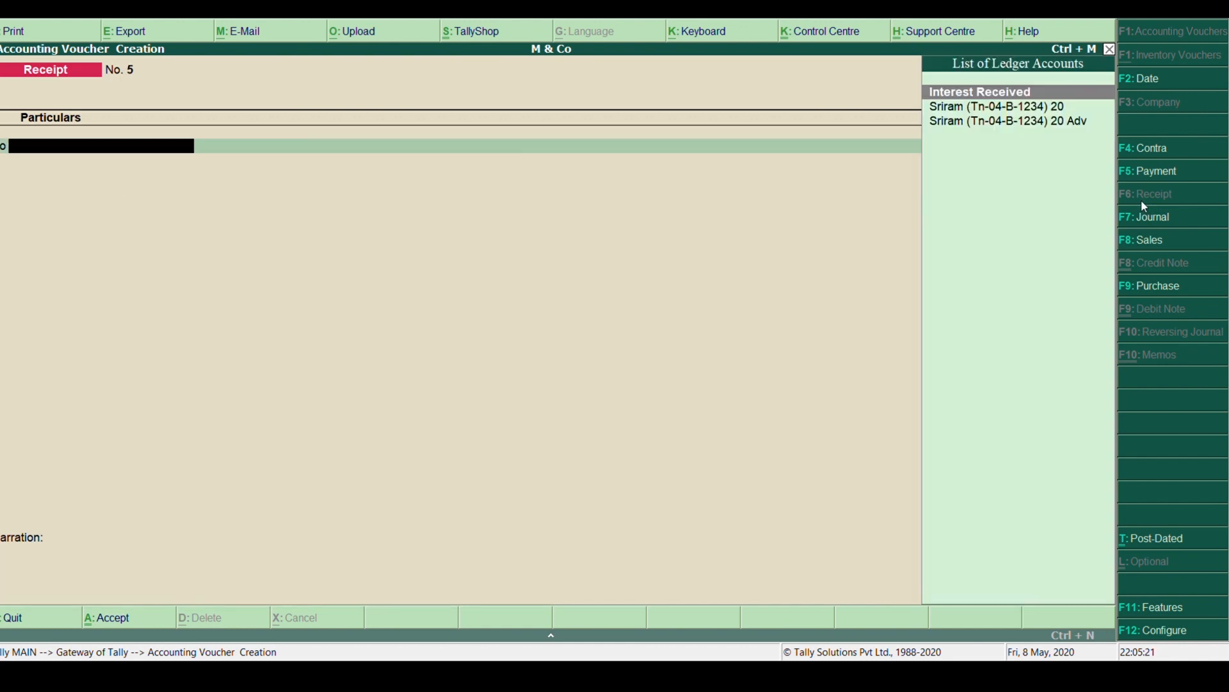
Record the fifth receipt dated 1-12-2020, crediting the customer's hire ledger with 5000 and debiting Cash.
{"action": "key", "text": "F2"}
{"action": "key", "text": "BackSpace"}
{"action": "type", "text": "1-12"}
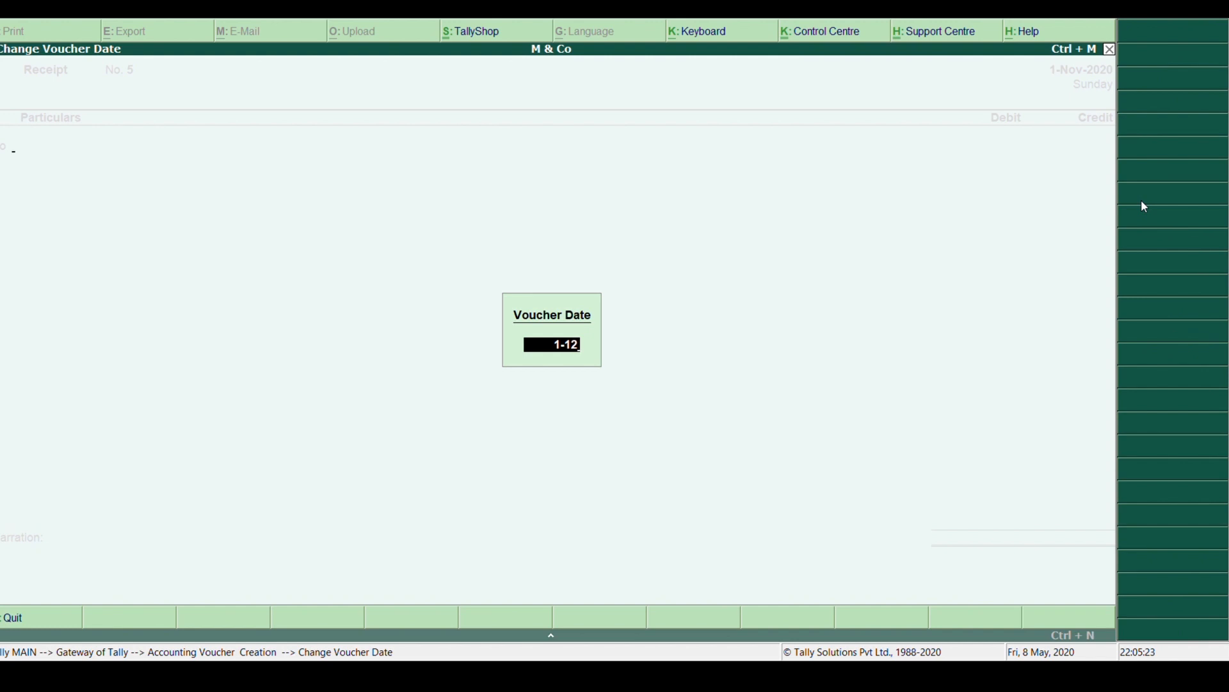
{"action": "key", "text": "Return"}
{"action": "key", "text": "Return"}
{"action": "type", "text": "5000"}
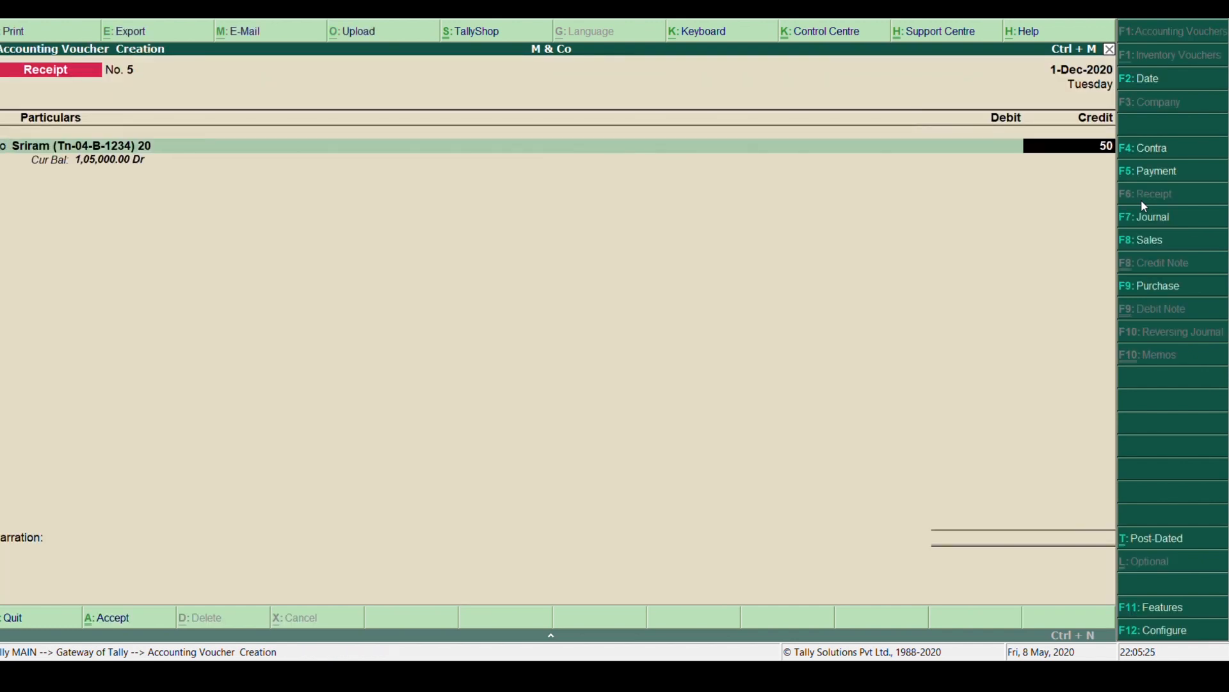
{"action": "key", "text": "Return"}
{"action": "key", "text": "Return"}
{"action": "key", "text": "Return"}
{"action": "key", "text": "Return"}
{"action": "key", "text": "Return"}
{"action": "key", "text": "Return"}
Record the sixth receipt dated 1-2-2021, crediting the customer's hire ledger with 5000 and debiting Cash.
{"action": "key", "text": "F2"}
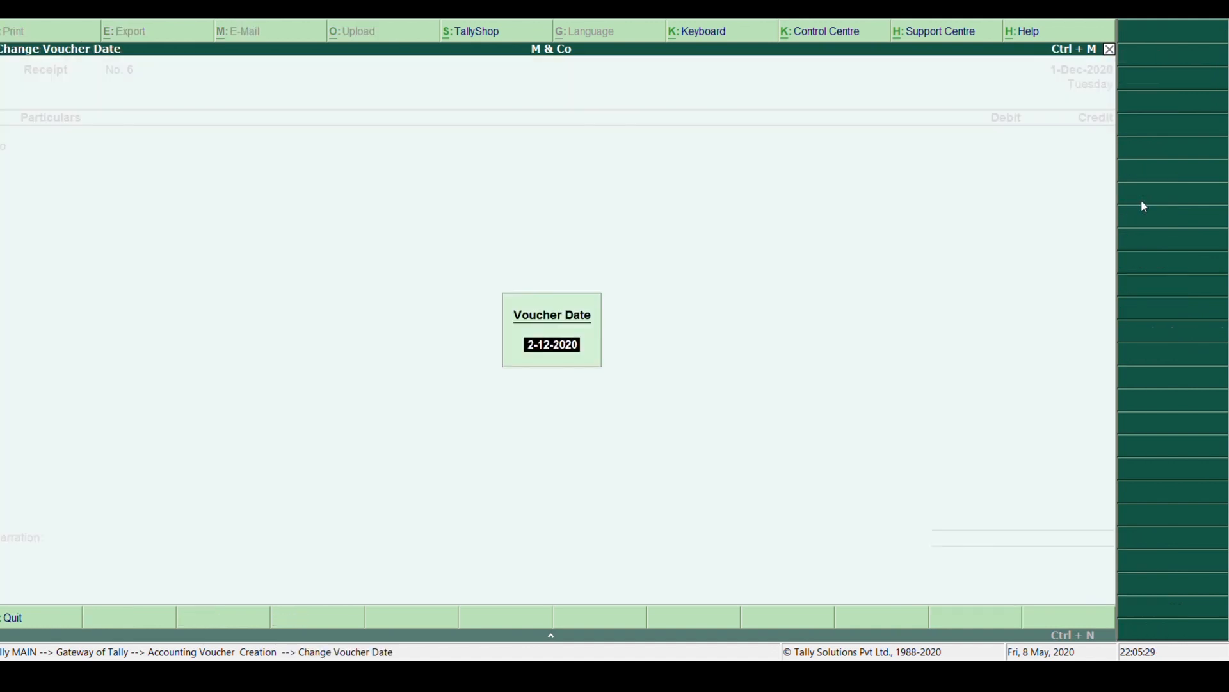
{"action": "type", "text": "1"}
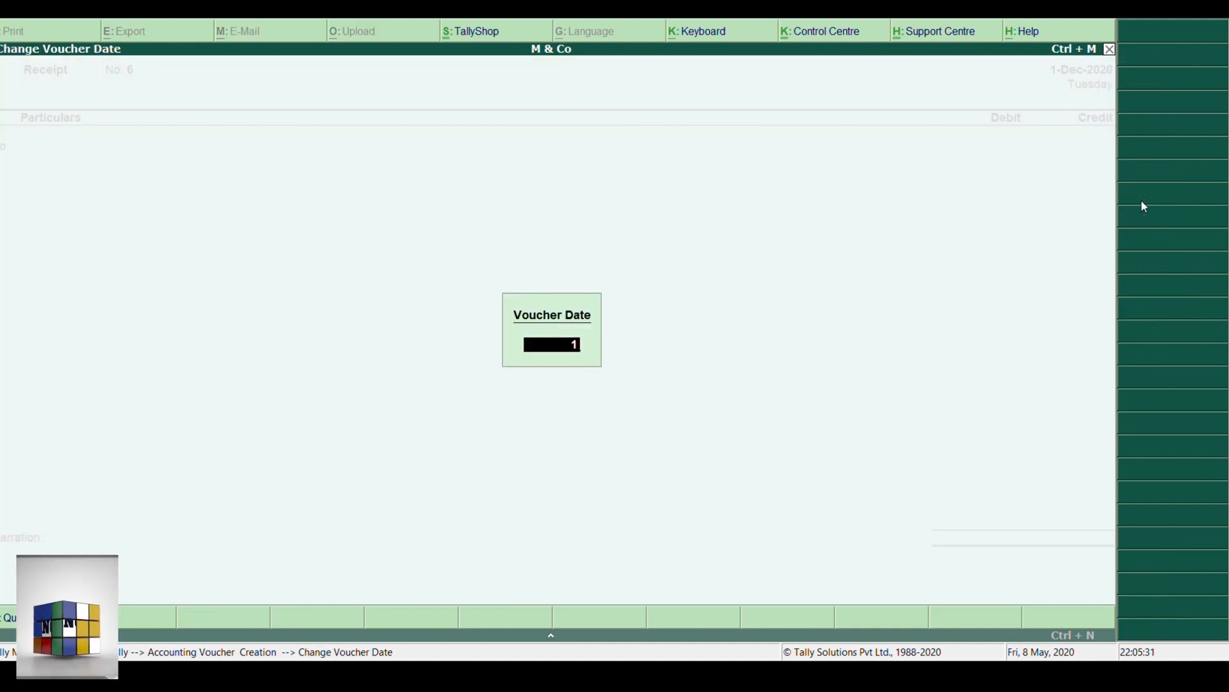
{"action": "type", "text": "-Feb-2"}
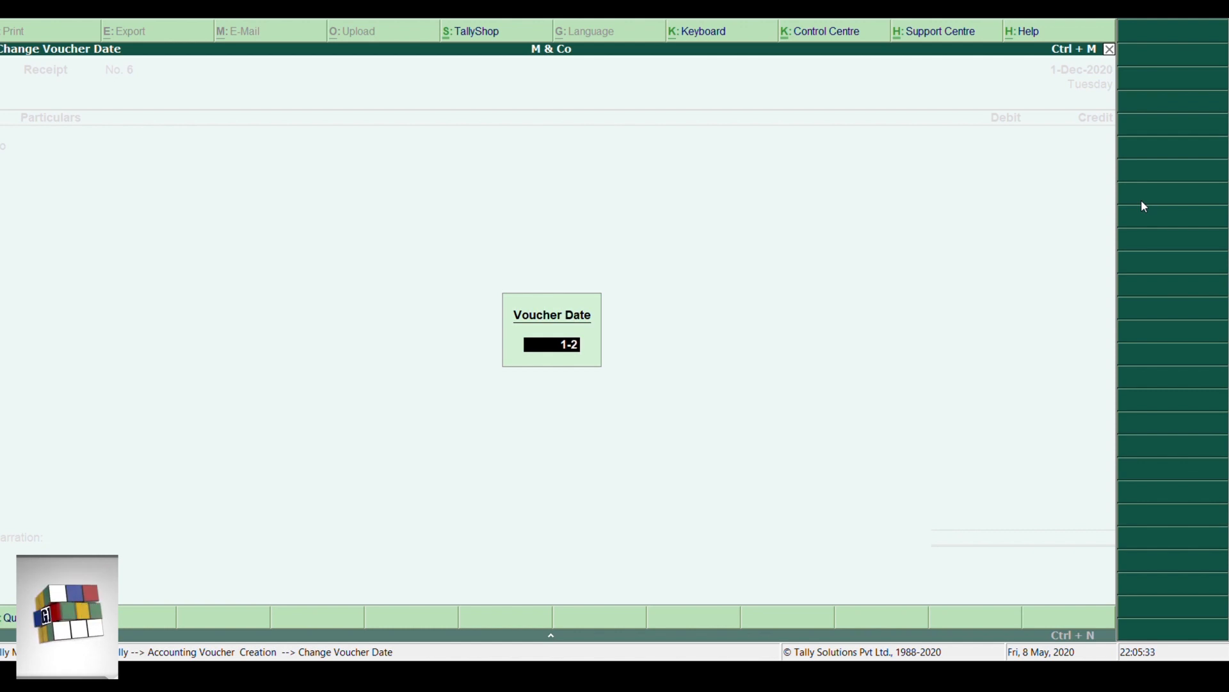
{"action": "key", "text": "Return"}
{"action": "type", "text": "s"}
{"action": "key", "text": "Return"}
{"action": "type", "text": "5,000"}
{"action": "key", "text": "Return"}
{"action": "type", "text": "c"}
{"action": "key", "text": "Return"}
{"action": "key", "text": "Return"}
{"action": "key", "text": "Return"}
{"action": "key", "text": "Return"}
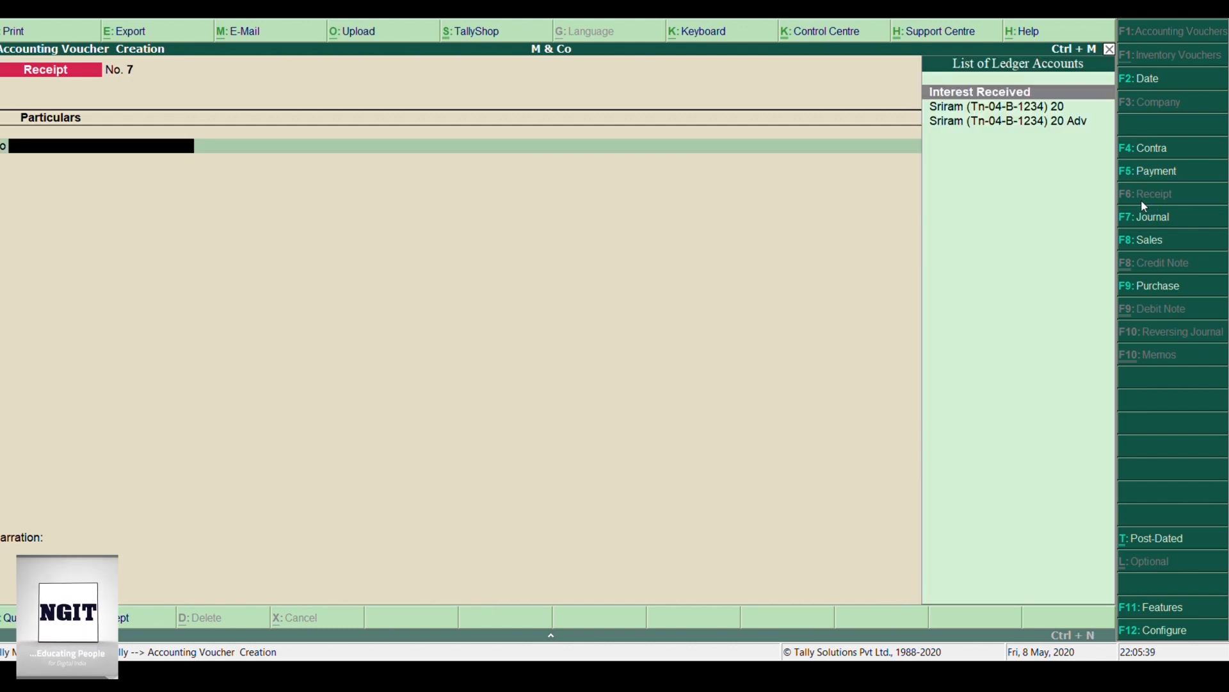
Record the seventh receipt dated 1-3-2021, crediting the customer's hire ledger with 5000 and debiting Cash.
{"action": "key", "text": "F2"}
{"action": "type", "text": "1-3"}
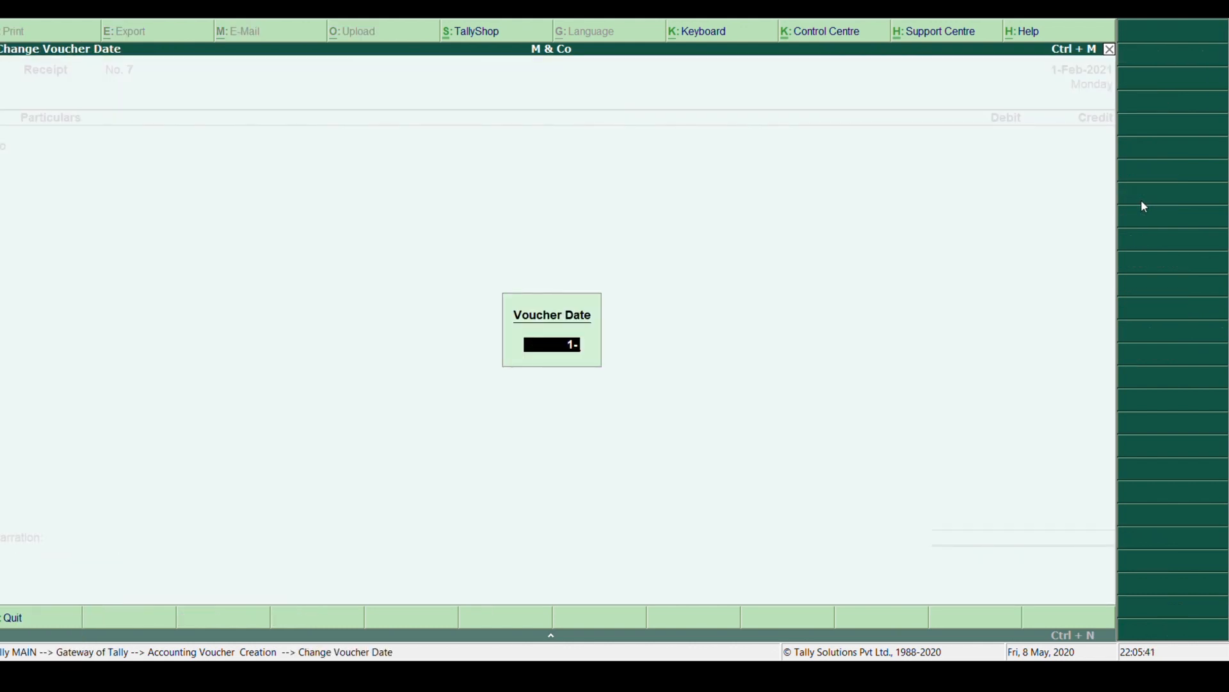
{"action": "key", "text": "Return"}
{"action": "type", "text": "sri"}
{"action": "key", "text": "Return"}
{"action": "type", "text": "5,000"}
{"action": "key", "text": "Return"}
{"action": "key", "text": "Return"}
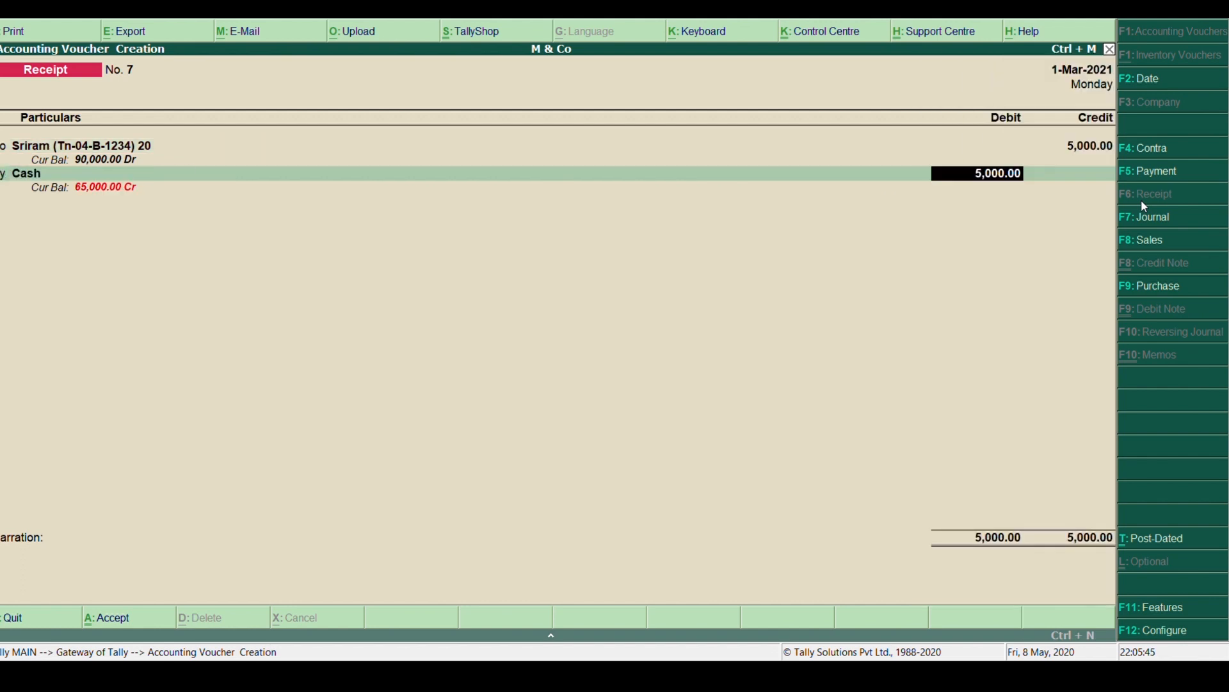
{"action": "key", "text": "Return"}
{"action": "key", "text": "Return"}
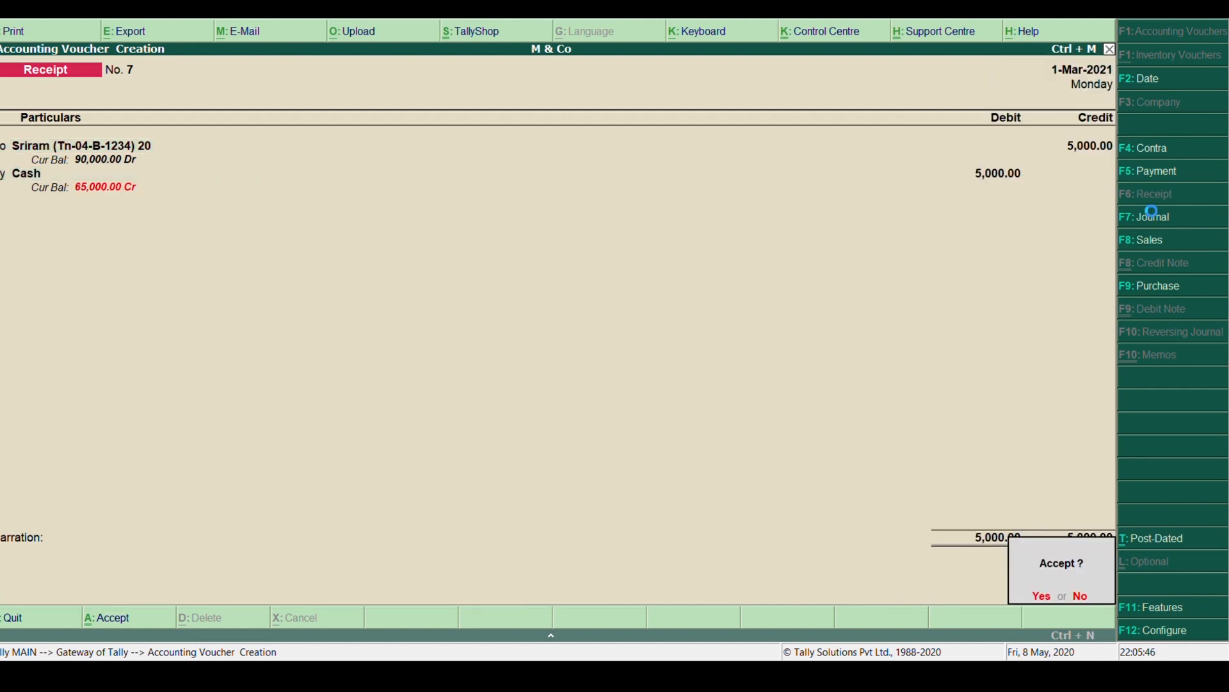
{"action": "key", "text": "Return"}
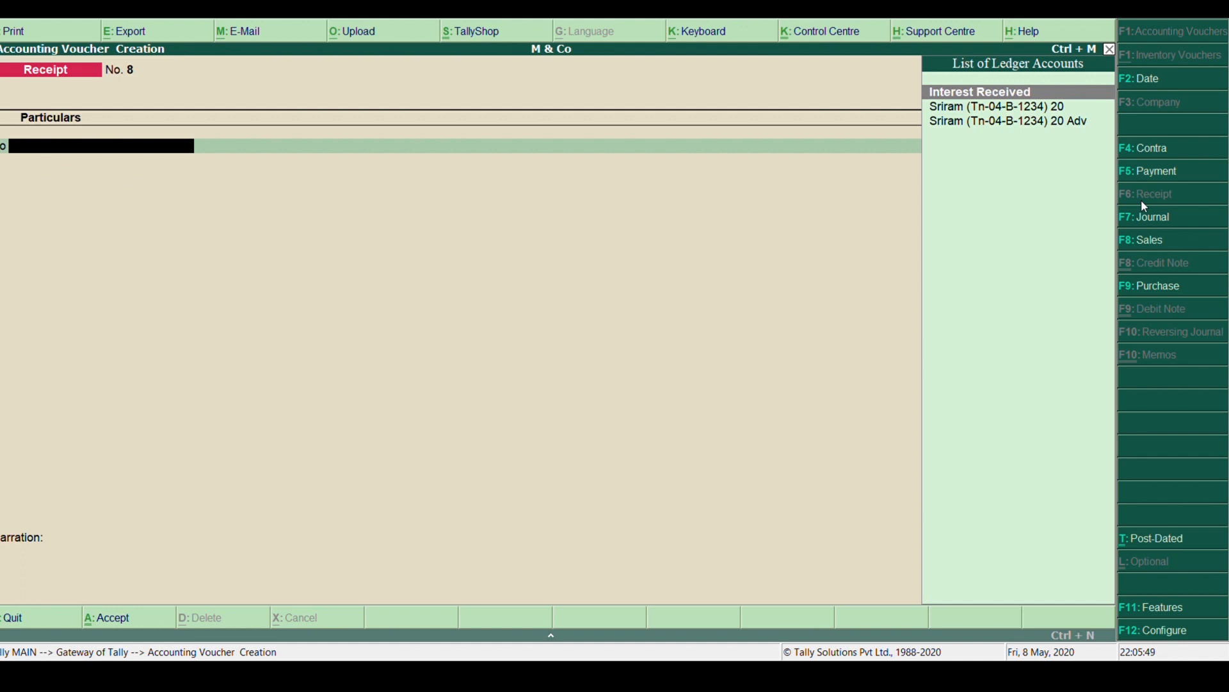
Leave receipt voucher entry and open the Display reports of M & Co.
{"action": "key", "text": "Escape"}
{"action": "key", "text": "Return"}
{"action": "key", "text": "Down"}
{"action": "key", "text": "Down"}
{"action": "key", "text": "Down"}
{"action": "key", "text": "Down"}
{"action": "key", "text": "Down"}
{"action": "key", "text": "Down"}
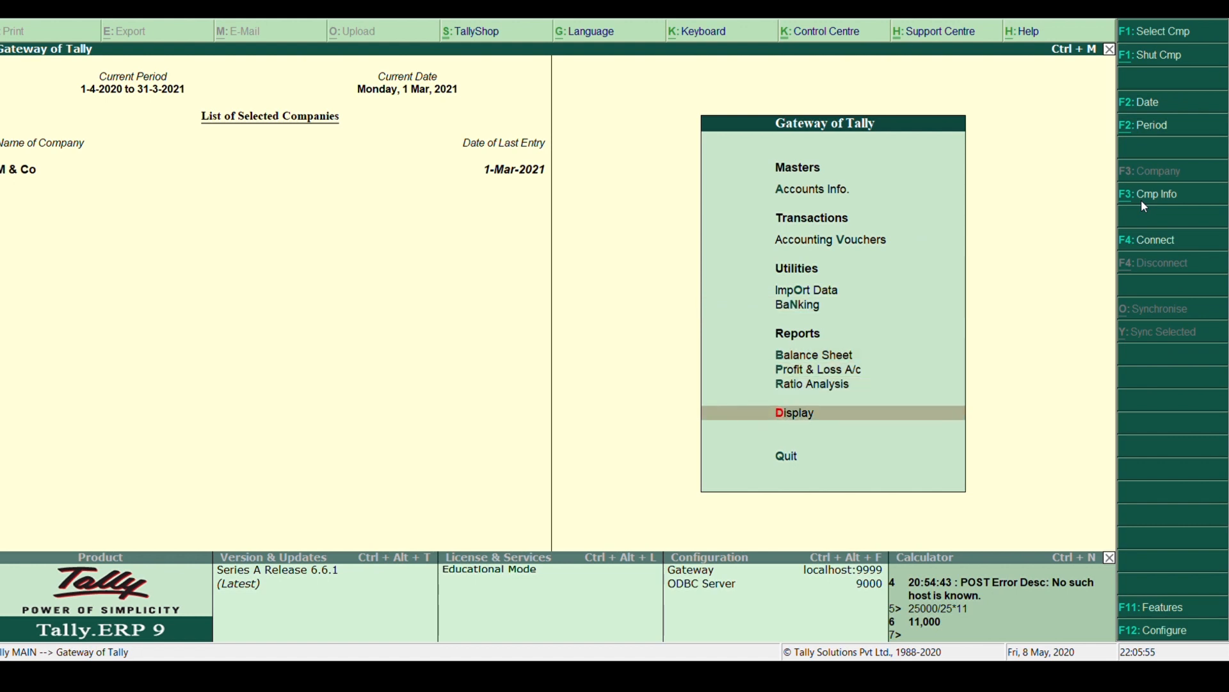
{"action": "key", "text": "Return"}
Open the Account Books ledger report for the customer's hire ledger ending in 20.
{"action": "key", "text": "Down"}
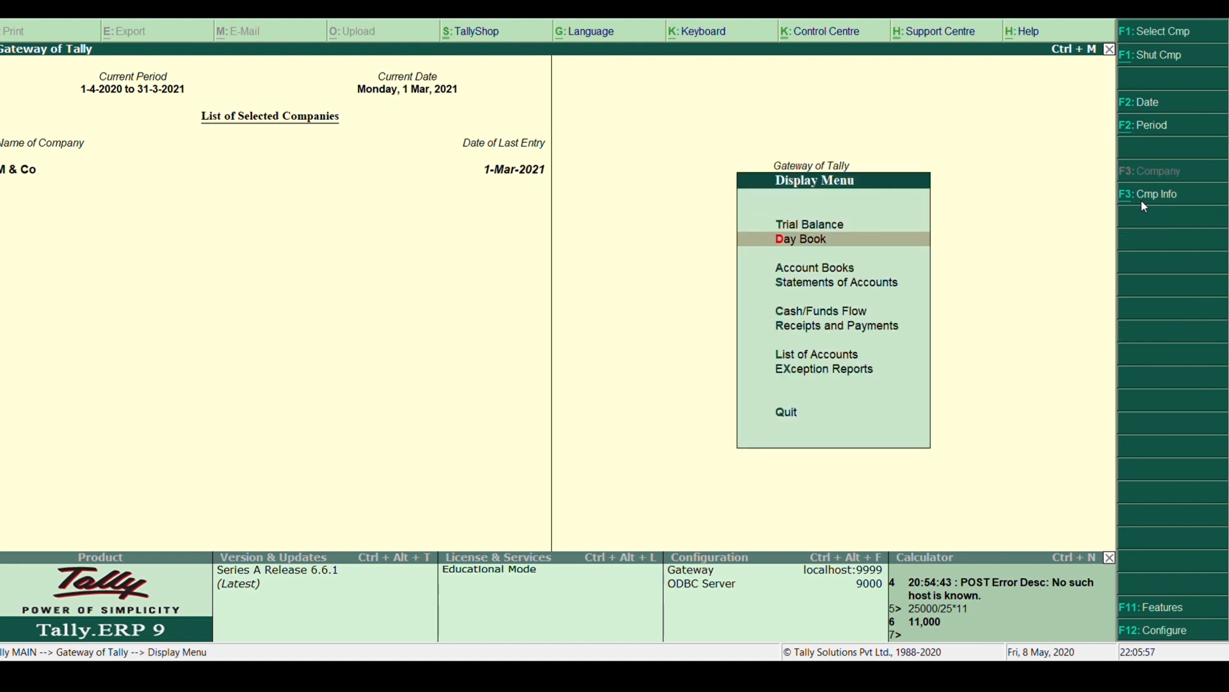
{"action": "key", "text": "Down"}
{"action": "key", "text": "Return"}
{"action": "key", "text": "Down"}
{"action": "key", "text": "Return"}
{"action": "key", "text": "Down"}
{"action": "key", "text": "Down"}
{"action": "key", "text": "Down"}
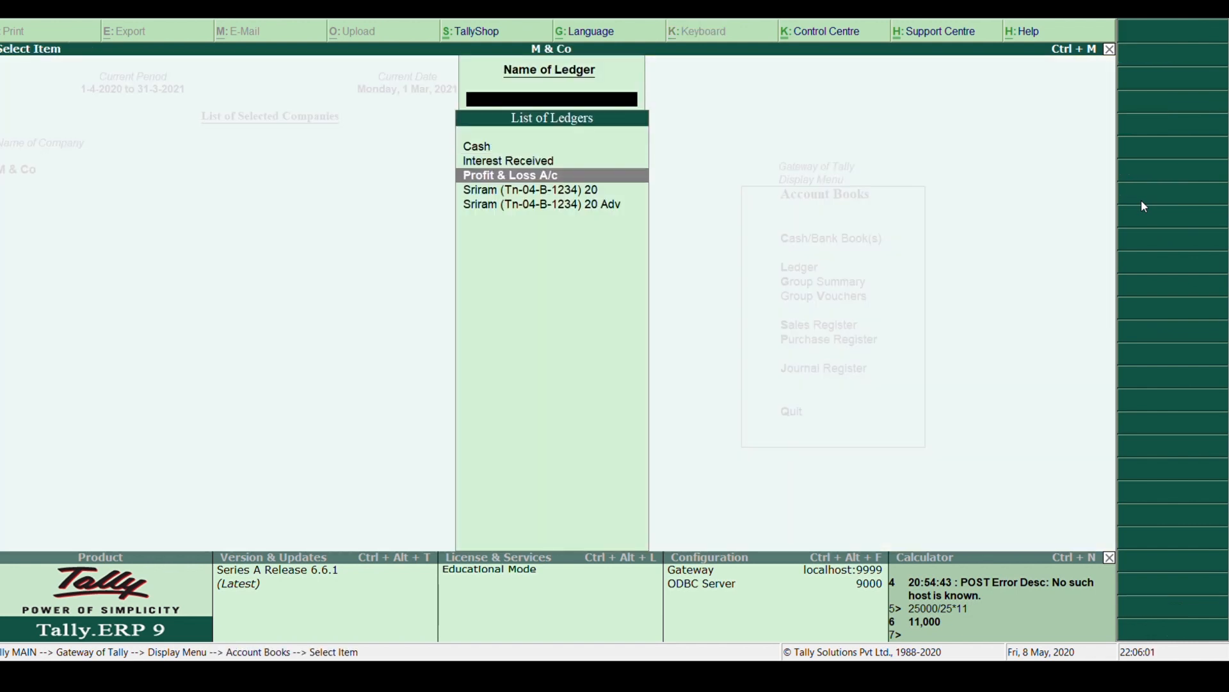
{"action": "key", "text": "Return"}
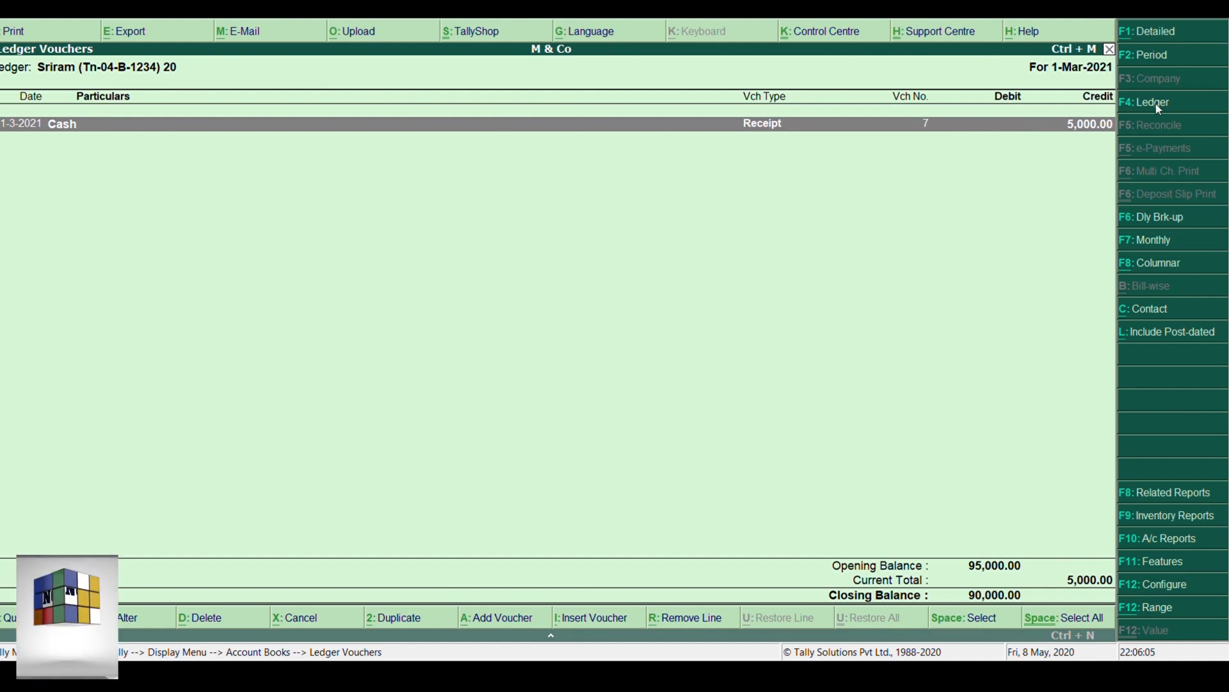
Extend the ledger report's period to run from 1-Apr-2020 to 1-Mar-2021 by clearing both date limits.
{"action": "left_click", "coordinate": [1157, 61]}
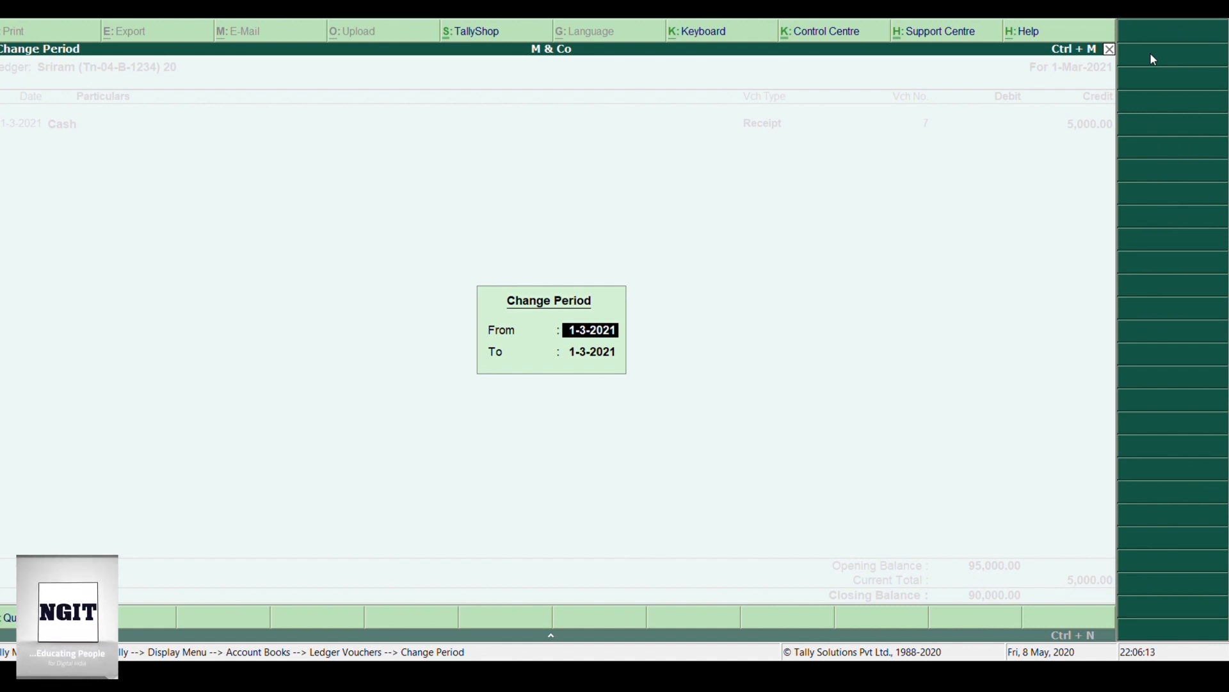
{"action": "key", "text": "BackSpace"}
{"action": "key", "text": "Return"}
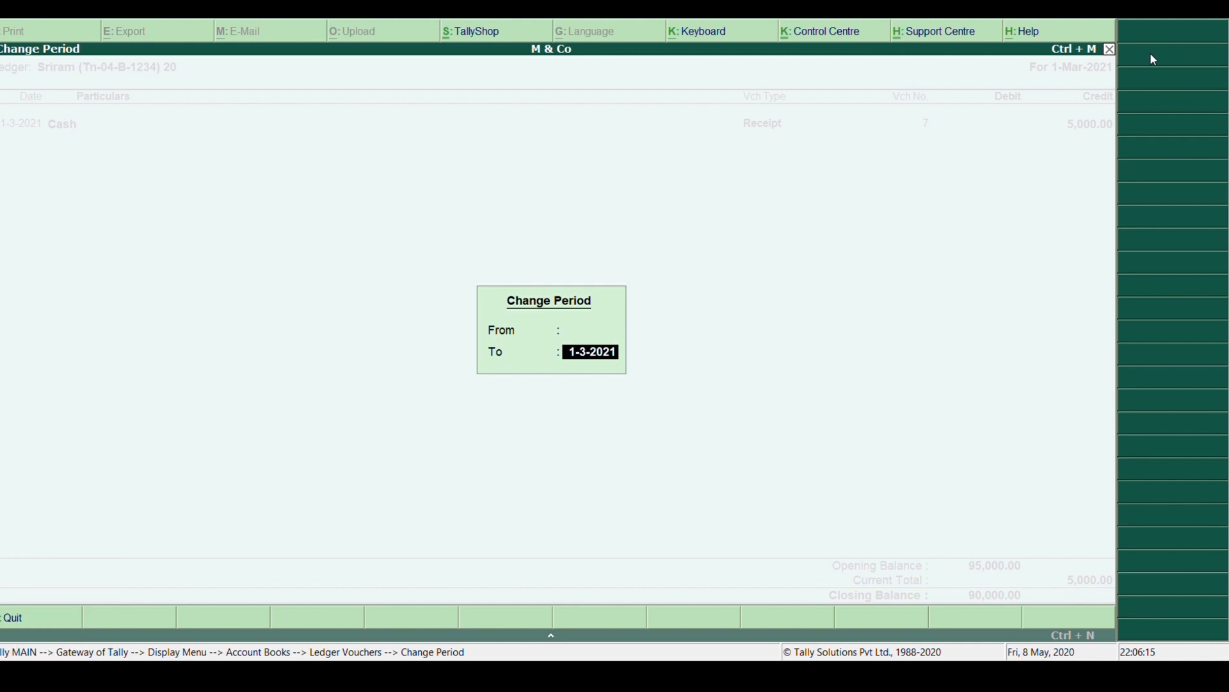
{"action": "key", "text": "BackSpace"}
{"action": "key", "text": "Return"}
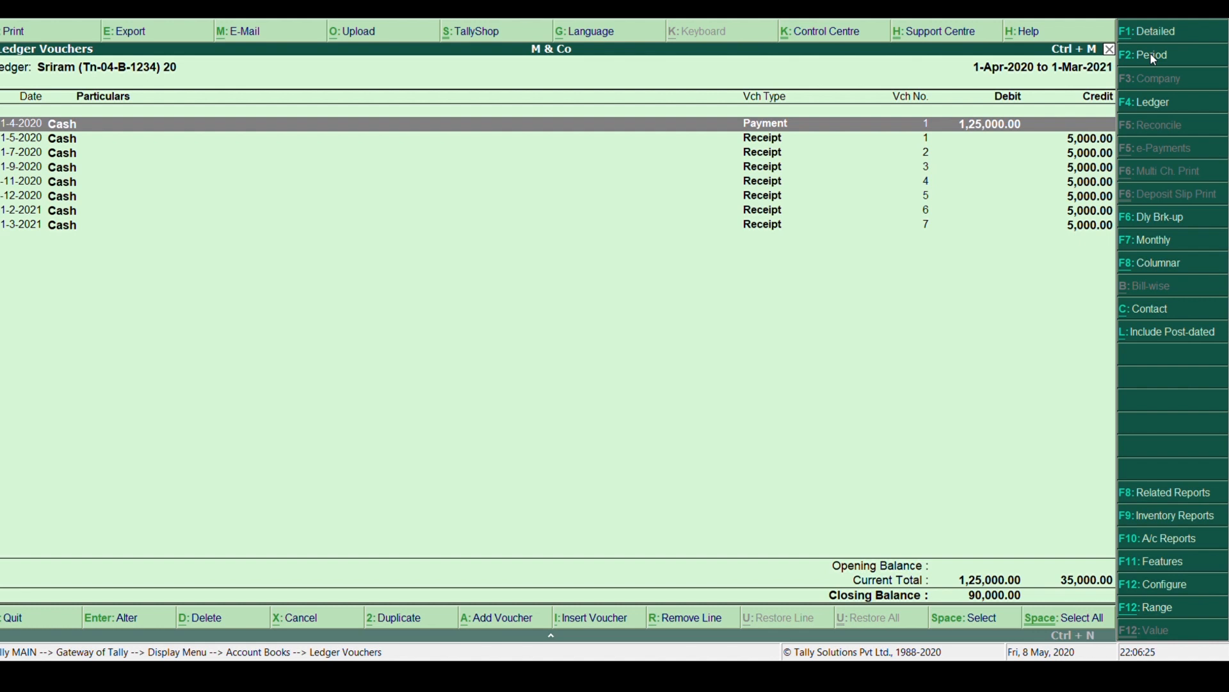
Go through the loan payment and instalment receipts listed in the customer's hire ledger, down to the last entry.
{"action": "key", "text": "Down"}
{"action": "key", "text": "Down"}
{"action": "key", "text": "Down"}
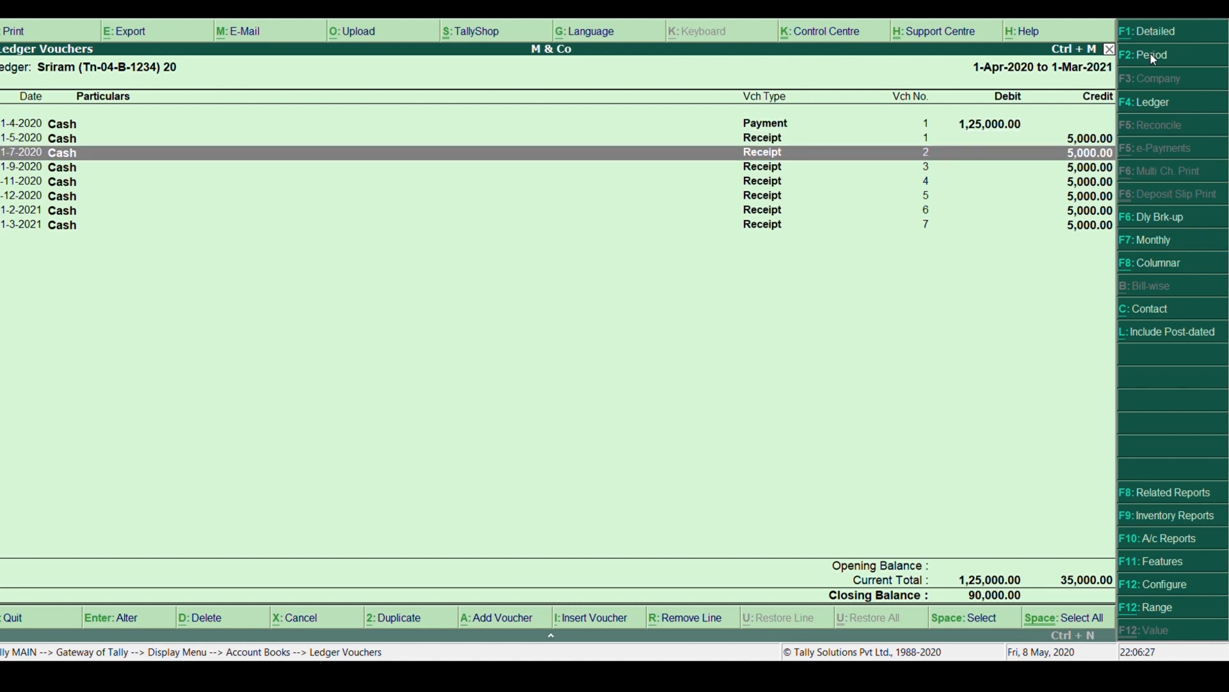
{"action": "key", "text": "Down"}
{"action": "key", "text": "Down"}
{"action": "key", "text": "Down"}
{"action": "key", "text": "Down"}
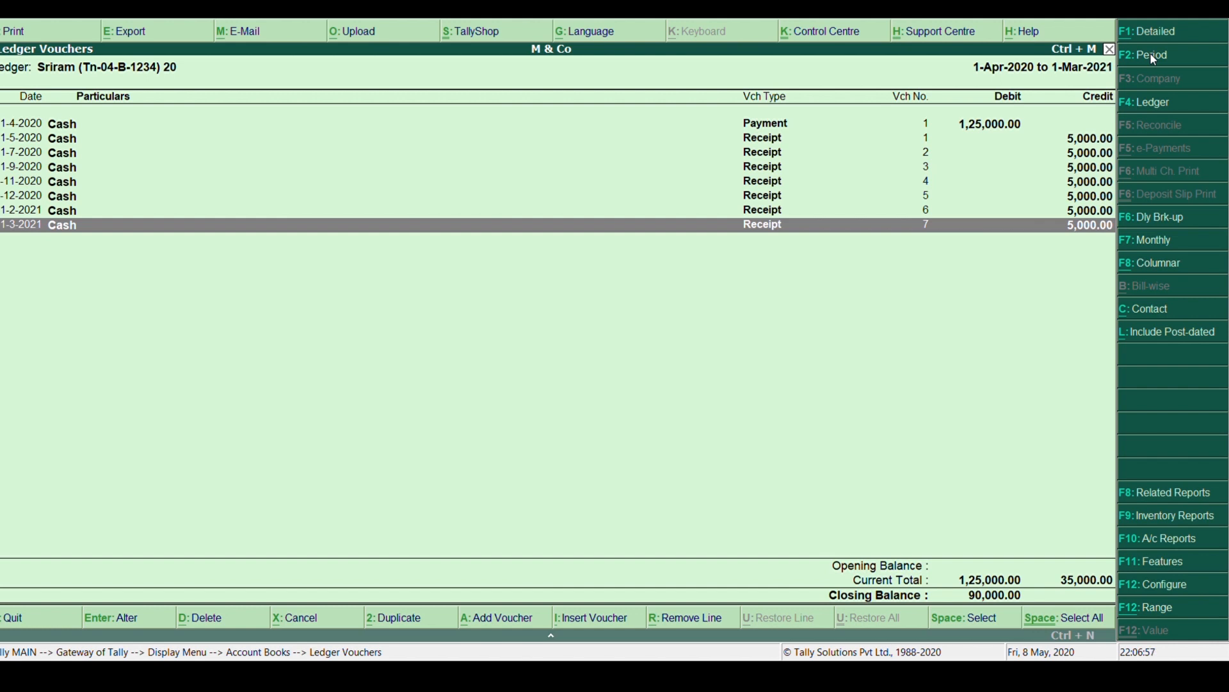
Close the ledger report and return to accounting voucher creation.
{"action": "key", "text": "Escape"}
{"action": "key", "text": "Escape"}
{"action": "key", "text": "Escape"}
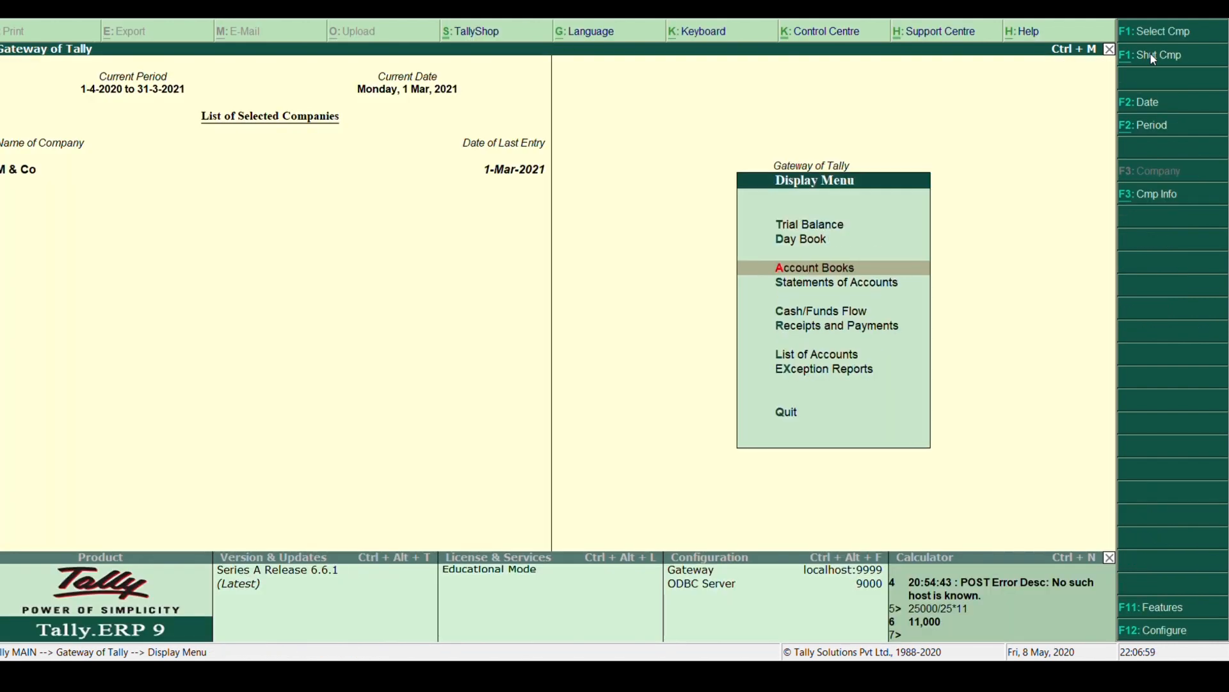
{"action": "key", "text": "Escape"}
{"action": "key", "text": "Up"}
{"action": "key", "text": "Up"}
{"action": "key", "text": "Up"}
{"action": "key", "text": "Up"}
{"action": "key", "text": "Up"}
{"action": "key", "text": "Up"}
{"action": "key", "text": "Return"}
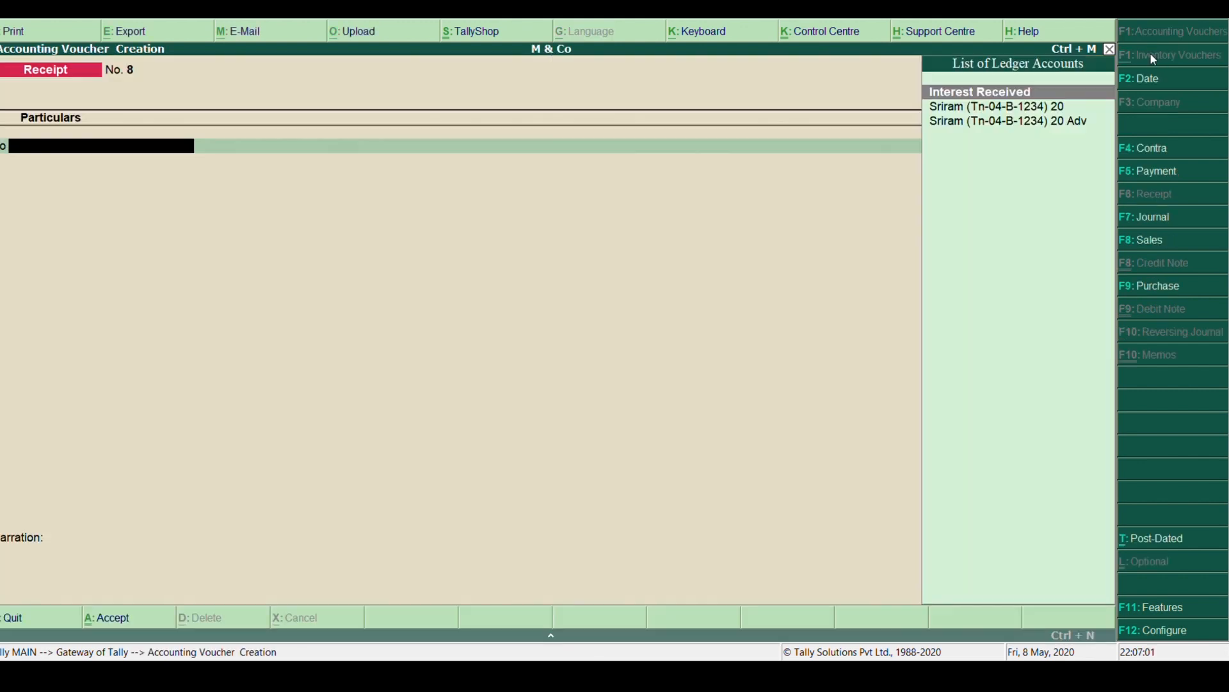
Start a journal voucher dated 31-3-2021 and choose the customer's hire ledger ending in 20 Adv as the debit account.
{"action": "left_click", "coordinate": [1159, 220]}
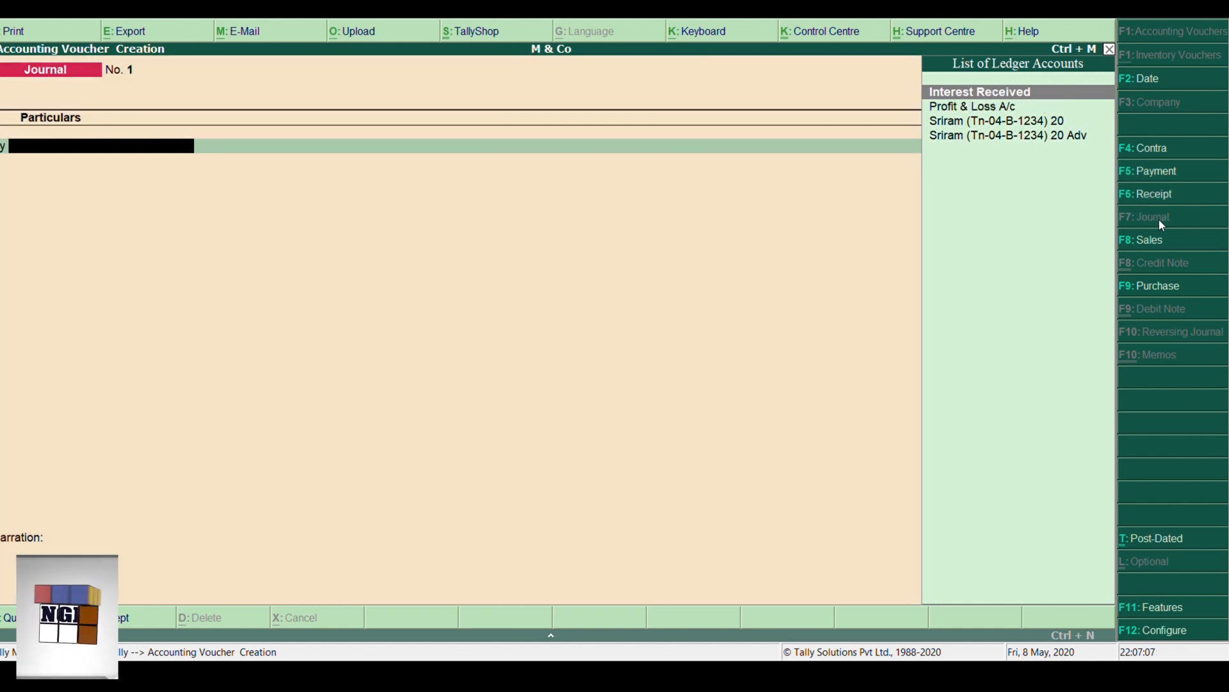
{"action": "key", "text": "F2"}
{"action": "type", "text": "31-3"}
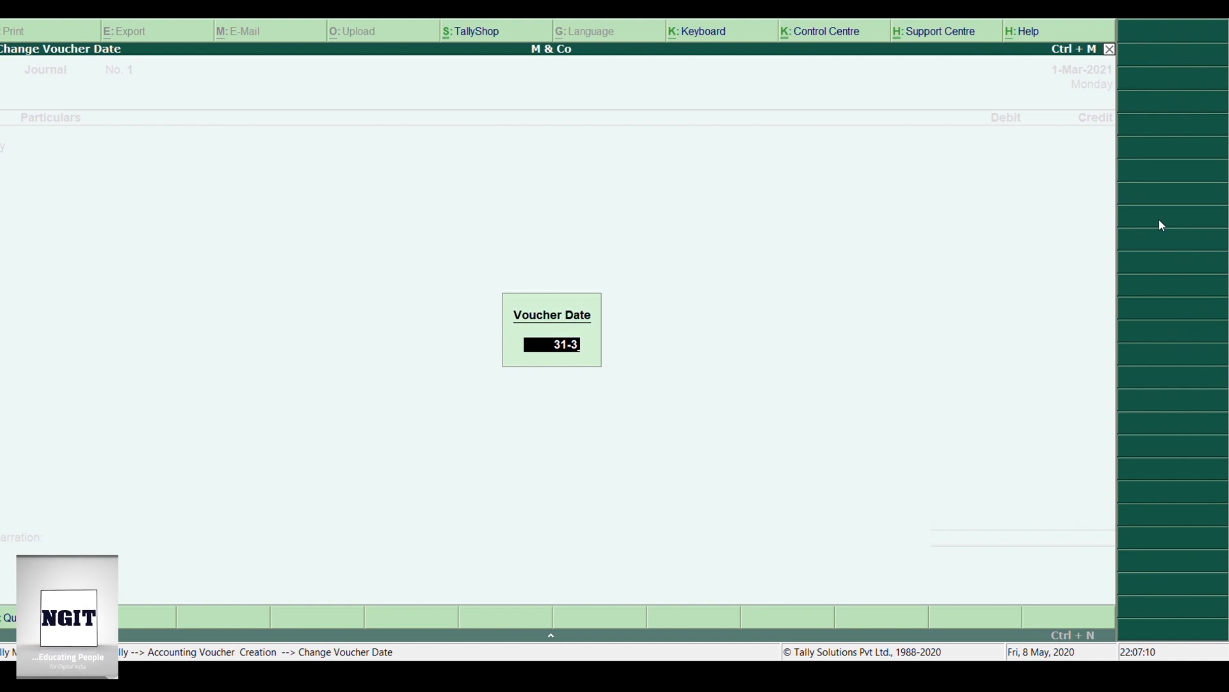
{"action": "key", "text": "Return"}
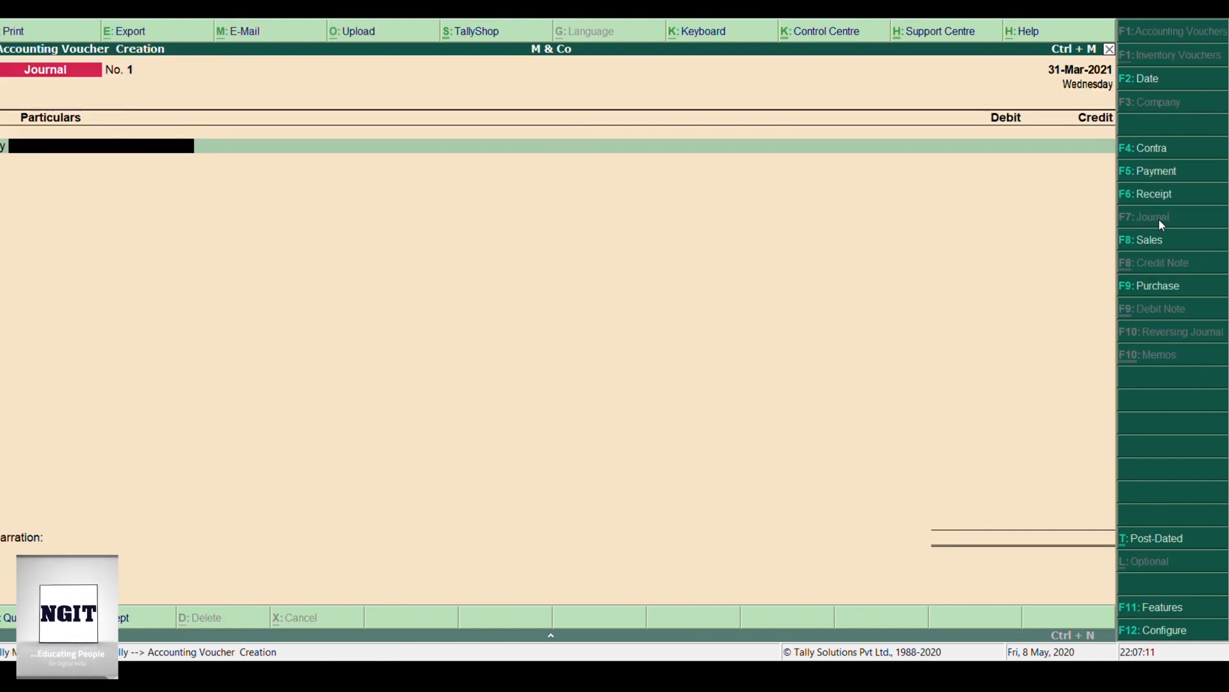
{"action": "key", "text": "Down"}
{"action": "key", "text": "Down"}
{"action": "key", "text": "Down"}
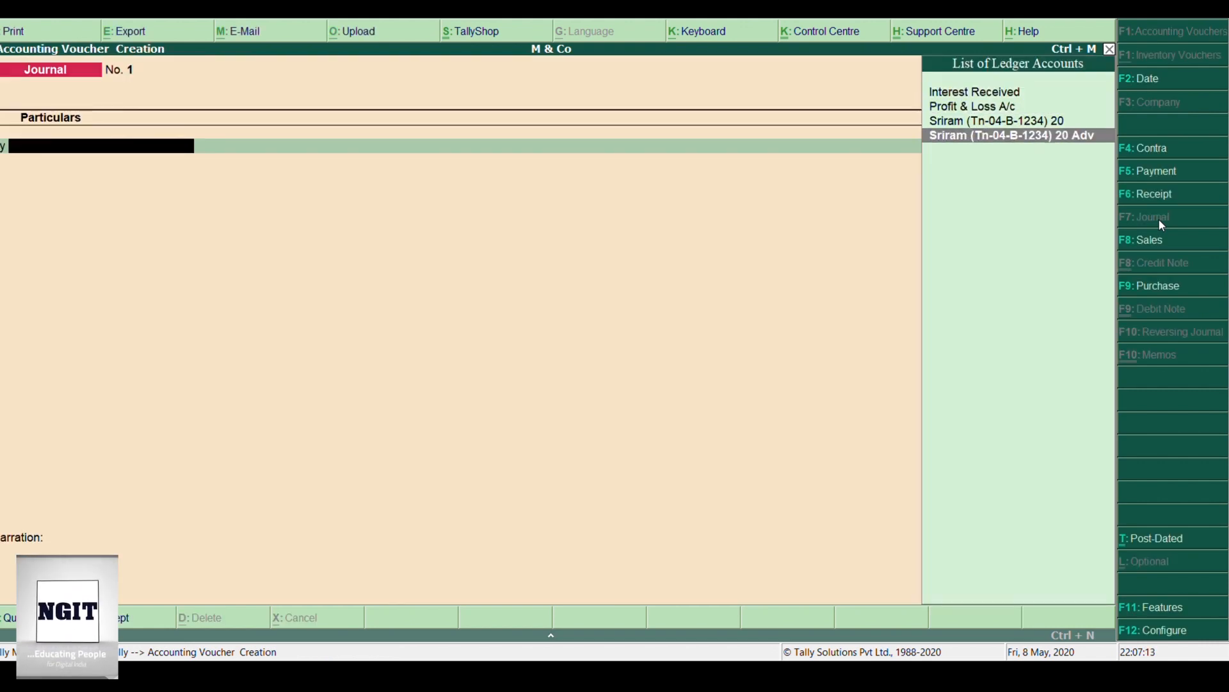
{"action": "key", "text": "Return"}
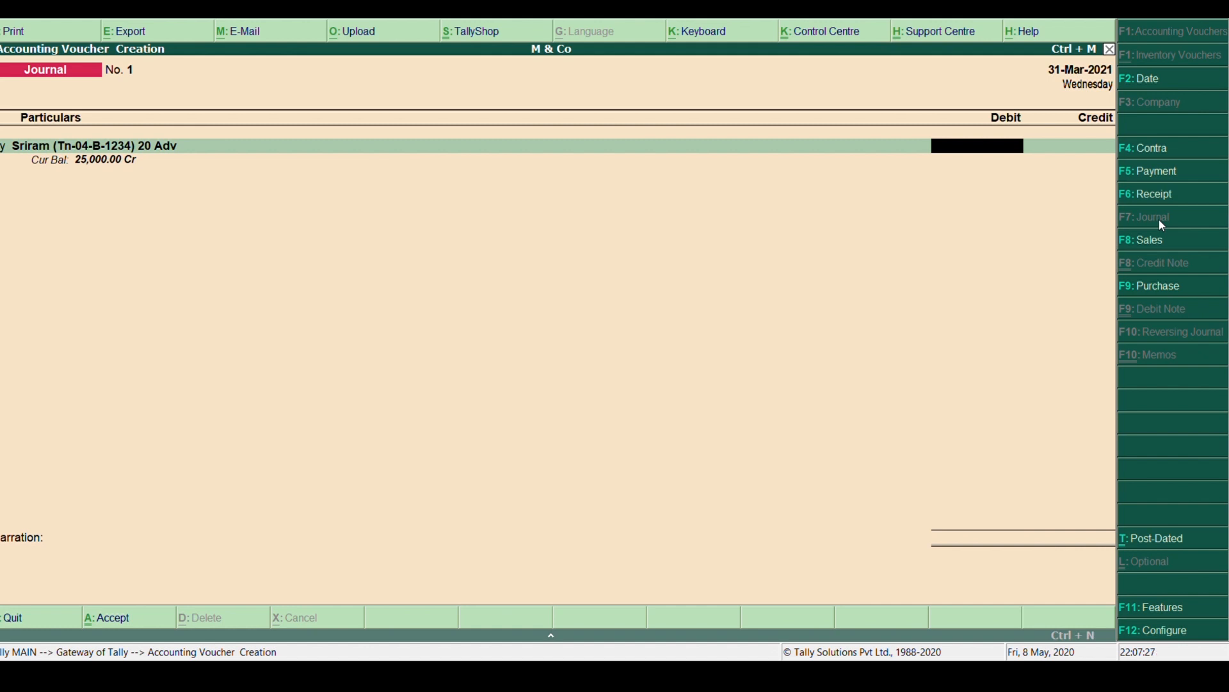
Calculate 25000/25*11 in the built-in calculator for the journal's debit amount.
{"action": "key", "text": "ctrl+n"}
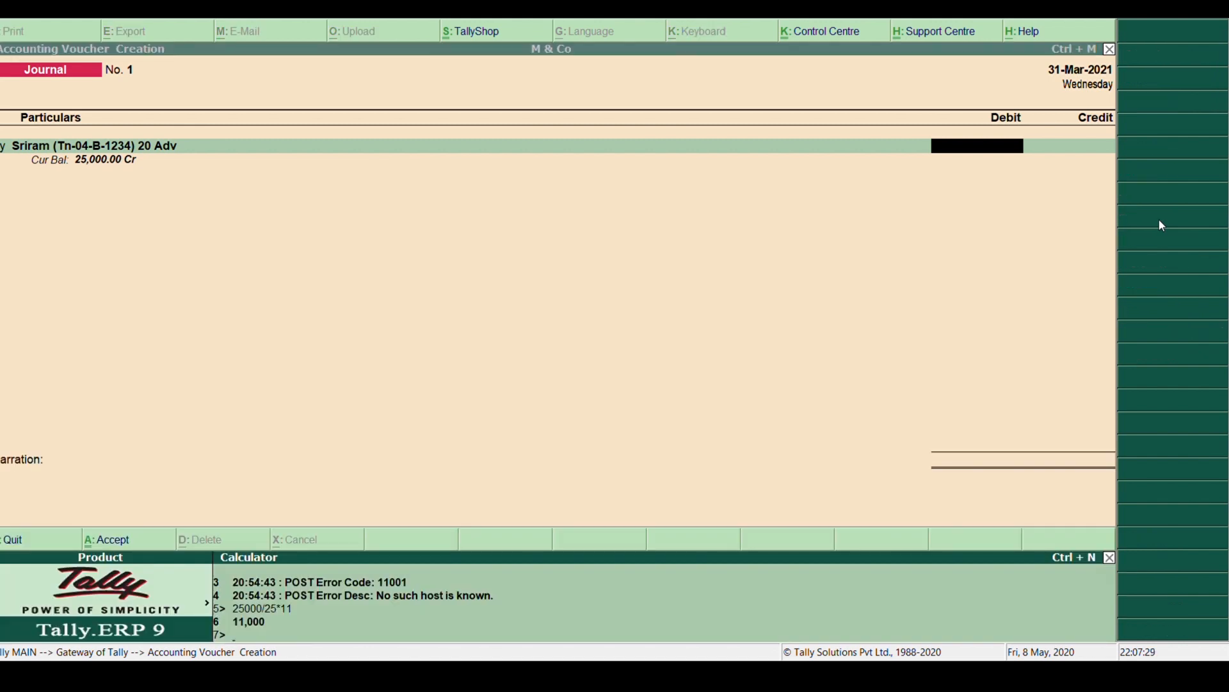
{"action": "type", "text": "25000/25"}
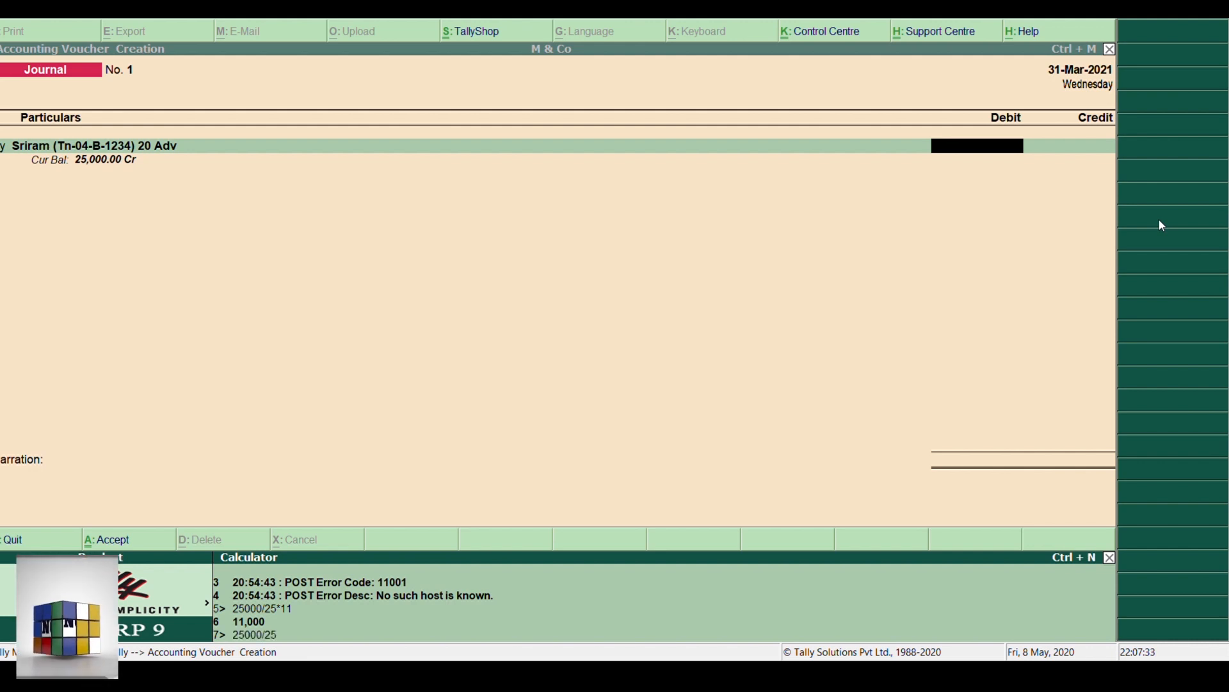
{"action": "type", "text": "*11"}
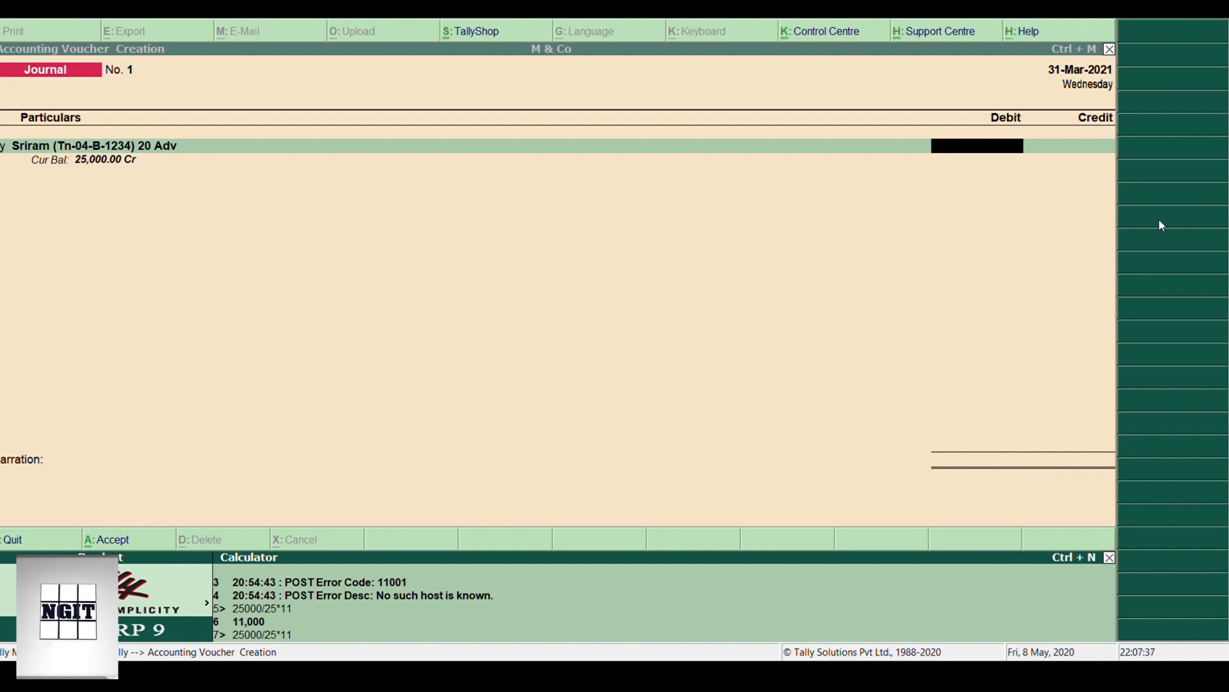
{"action": "key", "text": "Return"}
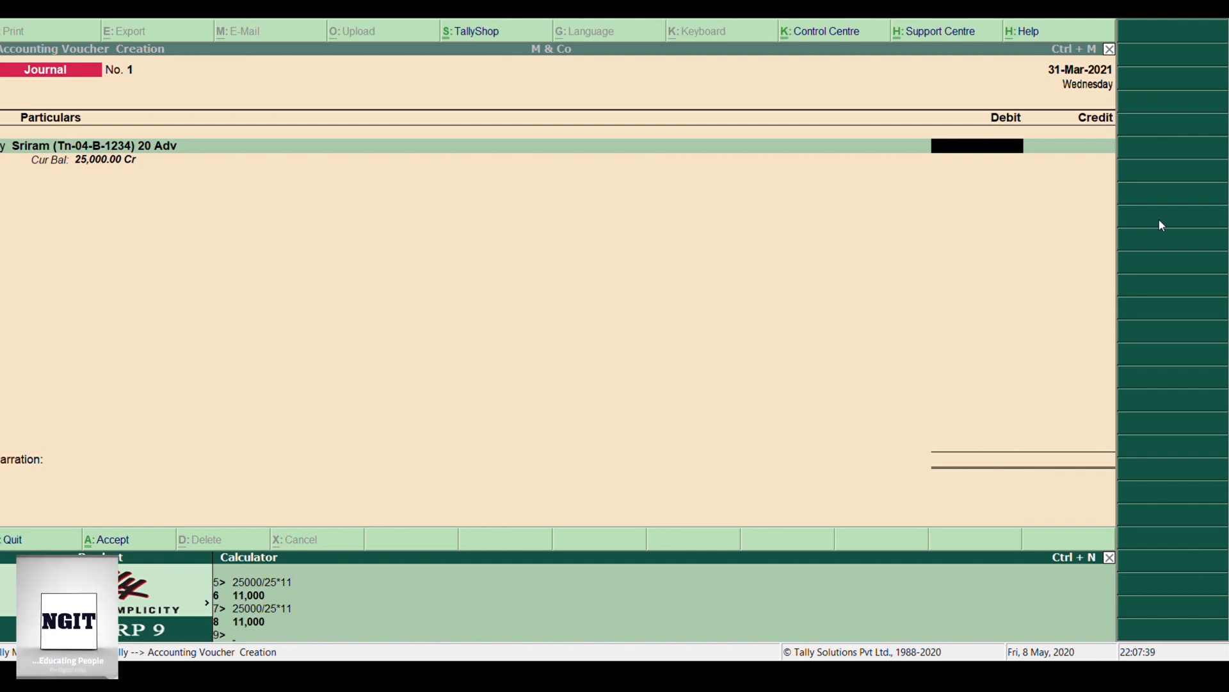
Debit 11000 to the customer's hire advance ledger, credit 11,000.00 to Interest Received, and save the journal without a narration.
{"action": "key", "text": "ctrl+m"}
{"action": "type", "text": "11000"}
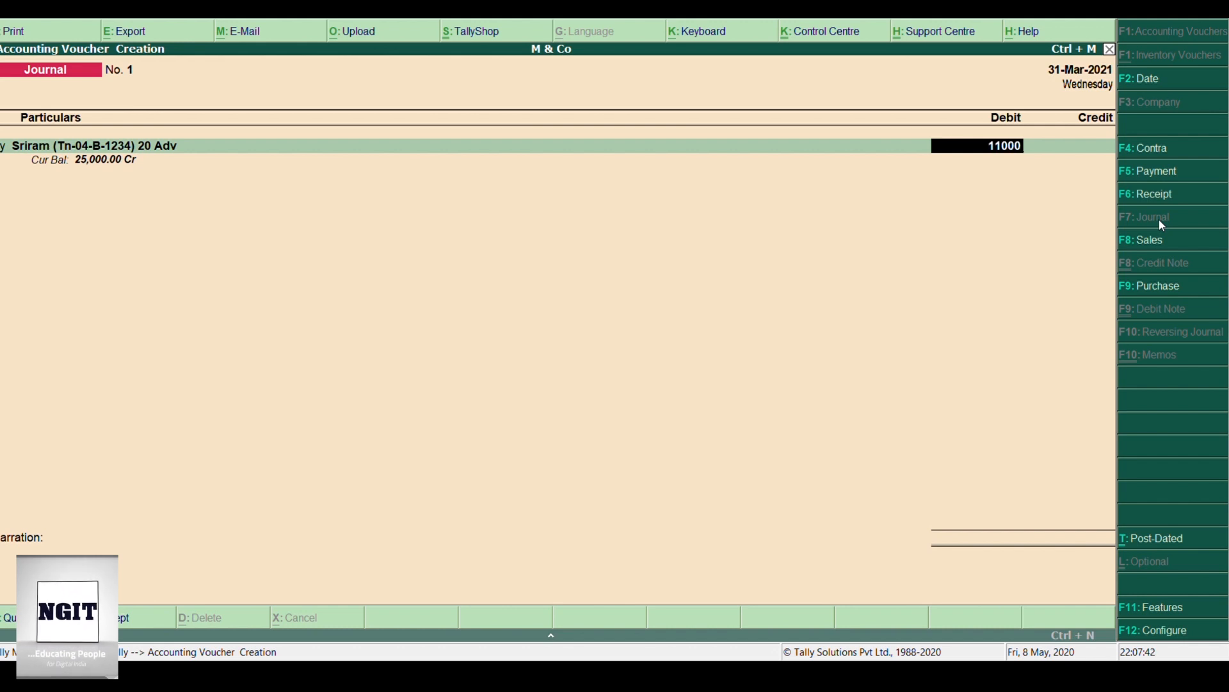
{"action": "key", "text": "Return"}
{"action": "key", "text": "Return"}
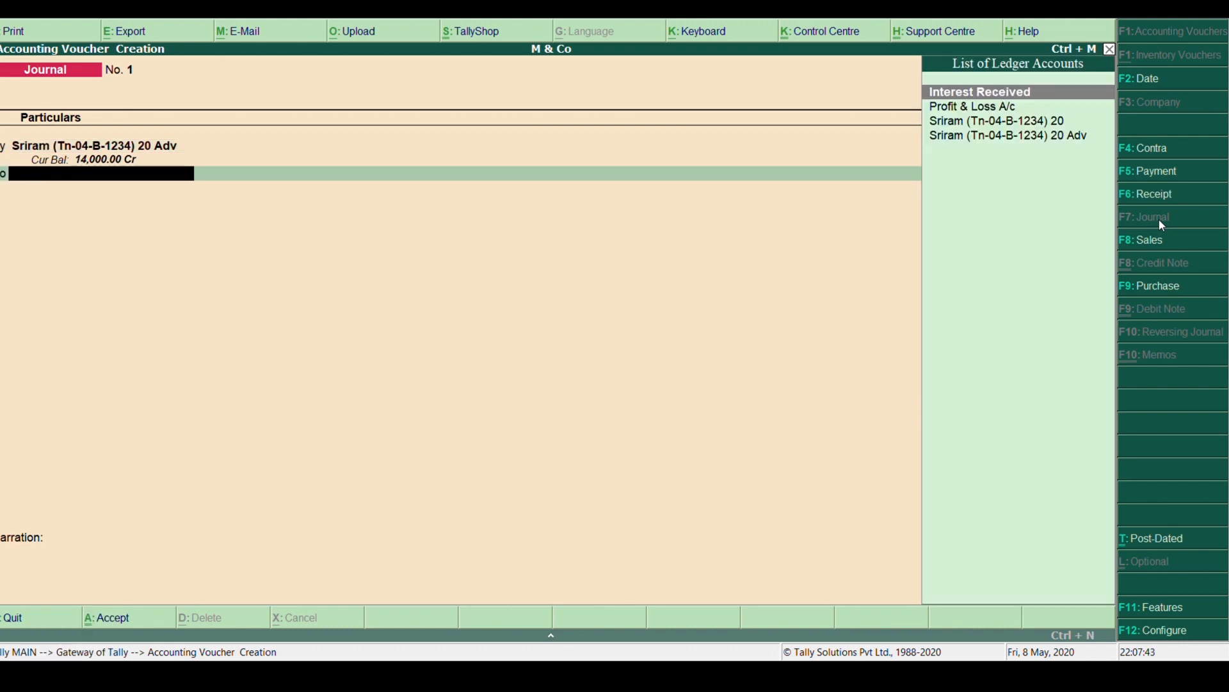
{"action": "key", "text": "Return"}
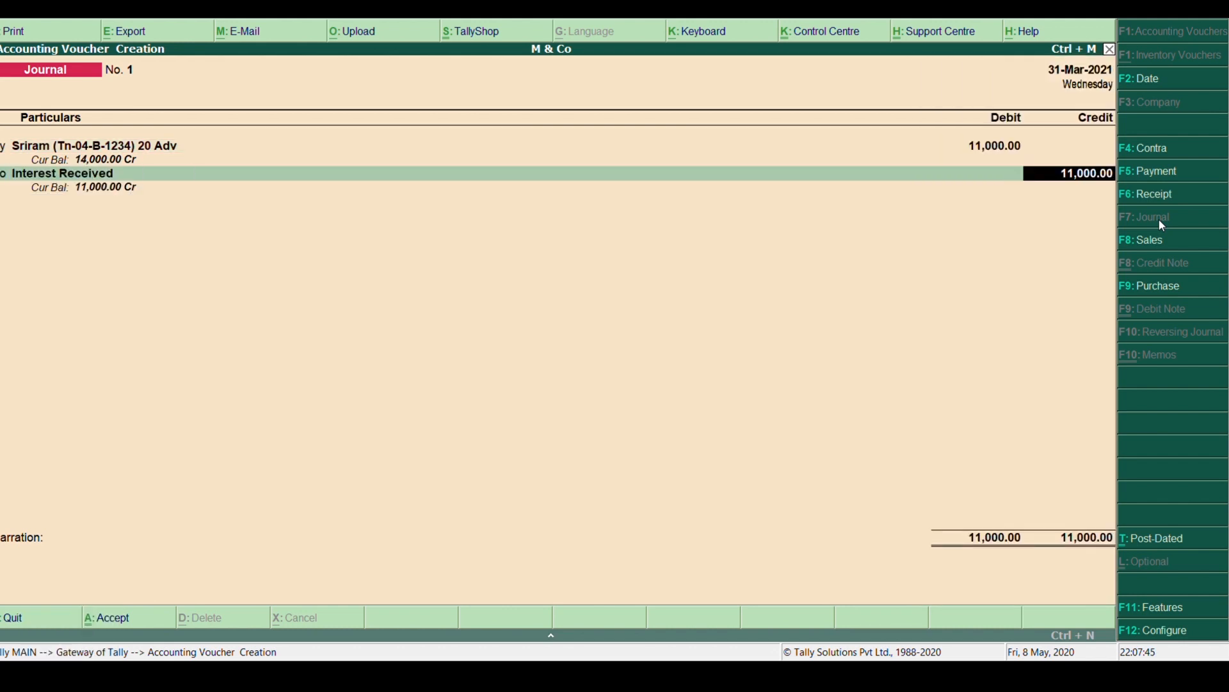
{"action": "key", "text": "Return"}
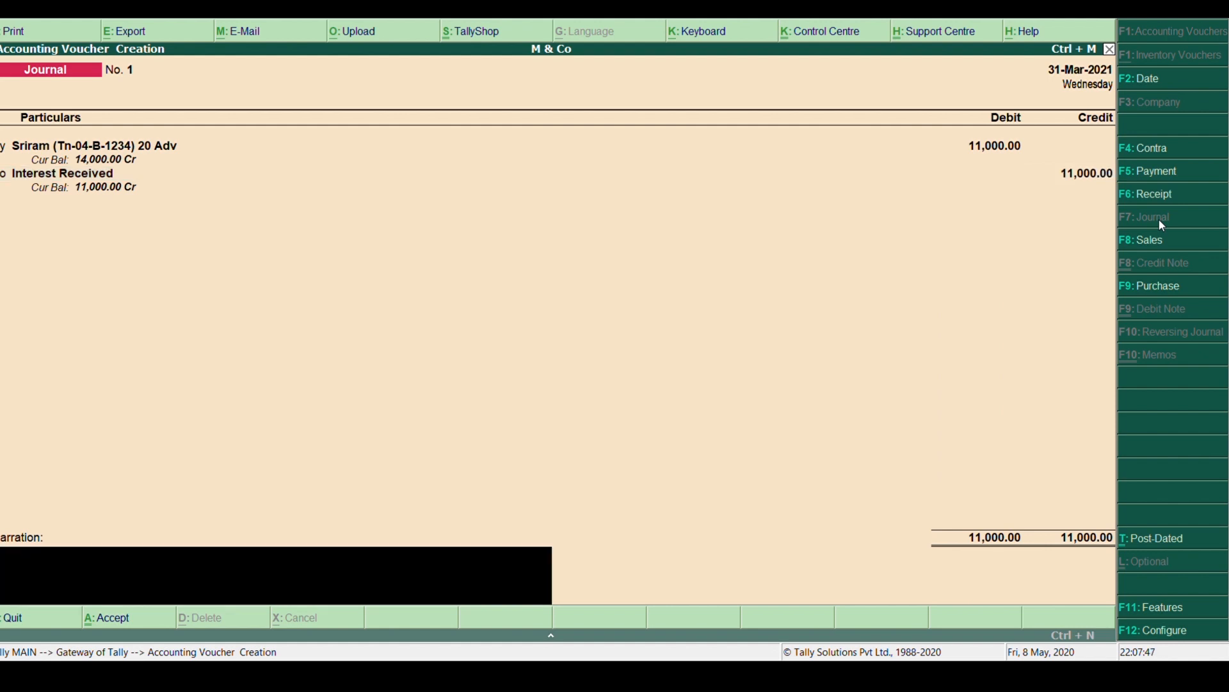
{"action": "key", "text": "Return"}
{"action": "key", "text": "Return"}
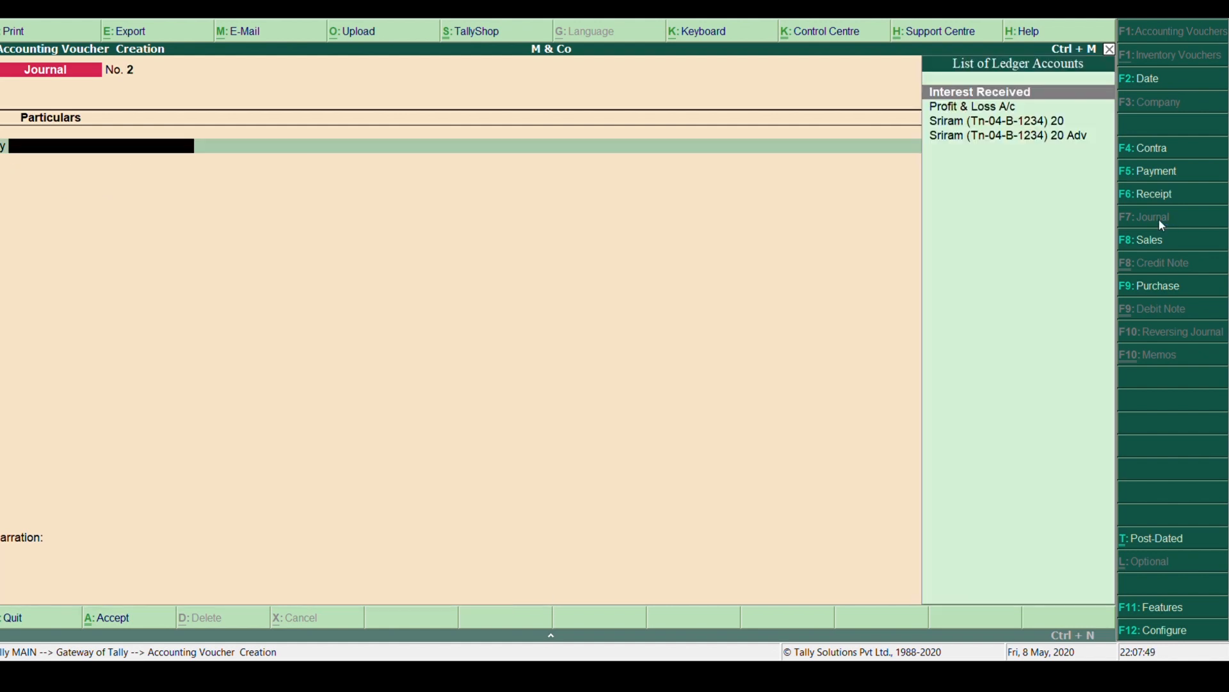
Leave accounting voucher creation and open the company's Balance Sheet in detailed view.
{"action": "key", "text": "Escape"}
{"action": "key", "text": "Return"}
{"action": "key", "text": "Down"}
{"action": "key", "text": "Down"}
{"action": "key", "text": "Down"}
{"action": "key", "text": "Down"}
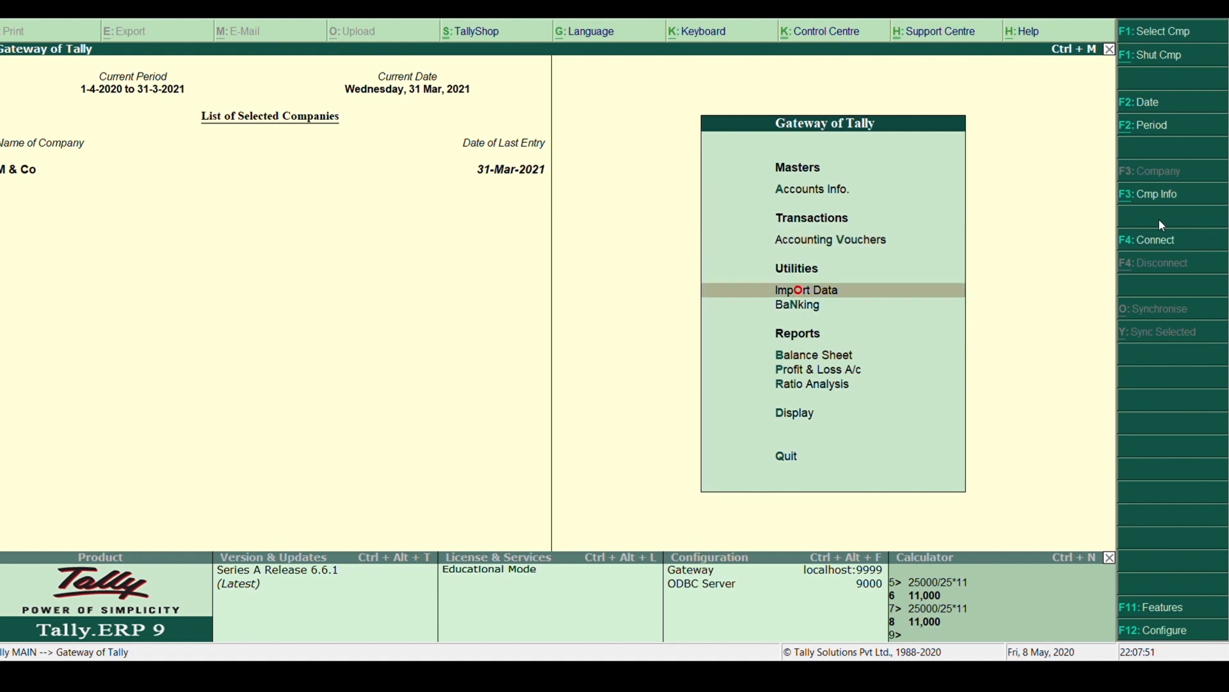
{"action": "key", "text": "Up"}
{"action": "key", "text": "Return"}
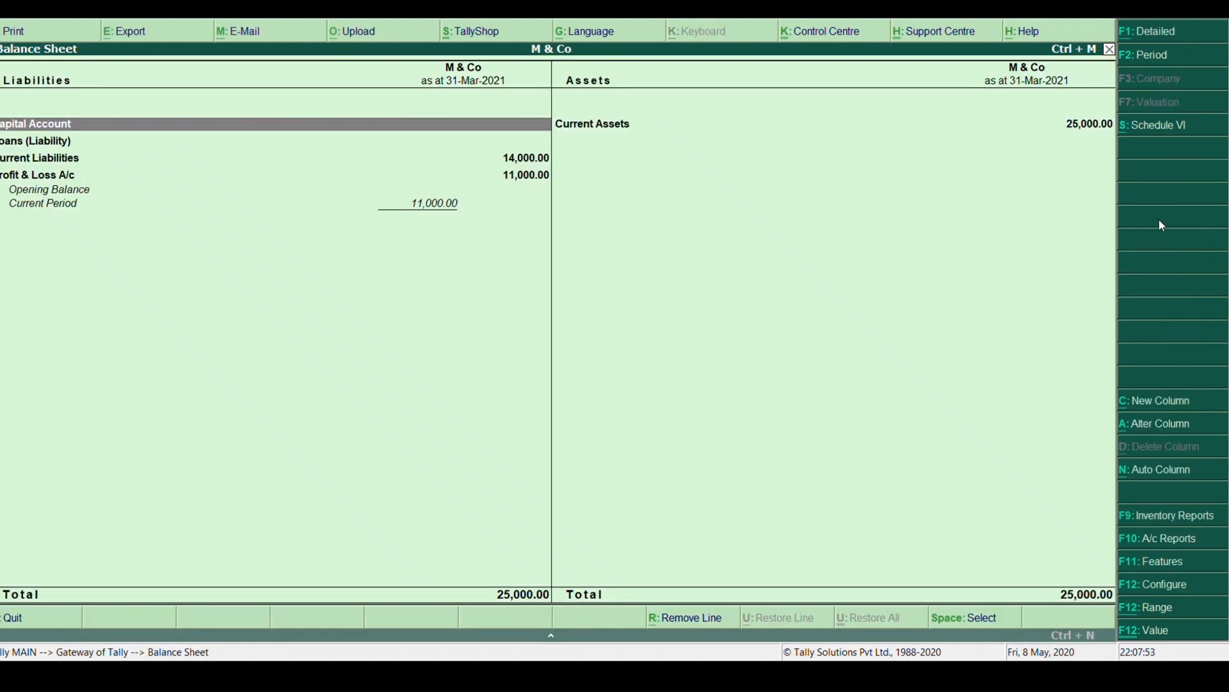
{"action": "key", "text": "alt+F1"}
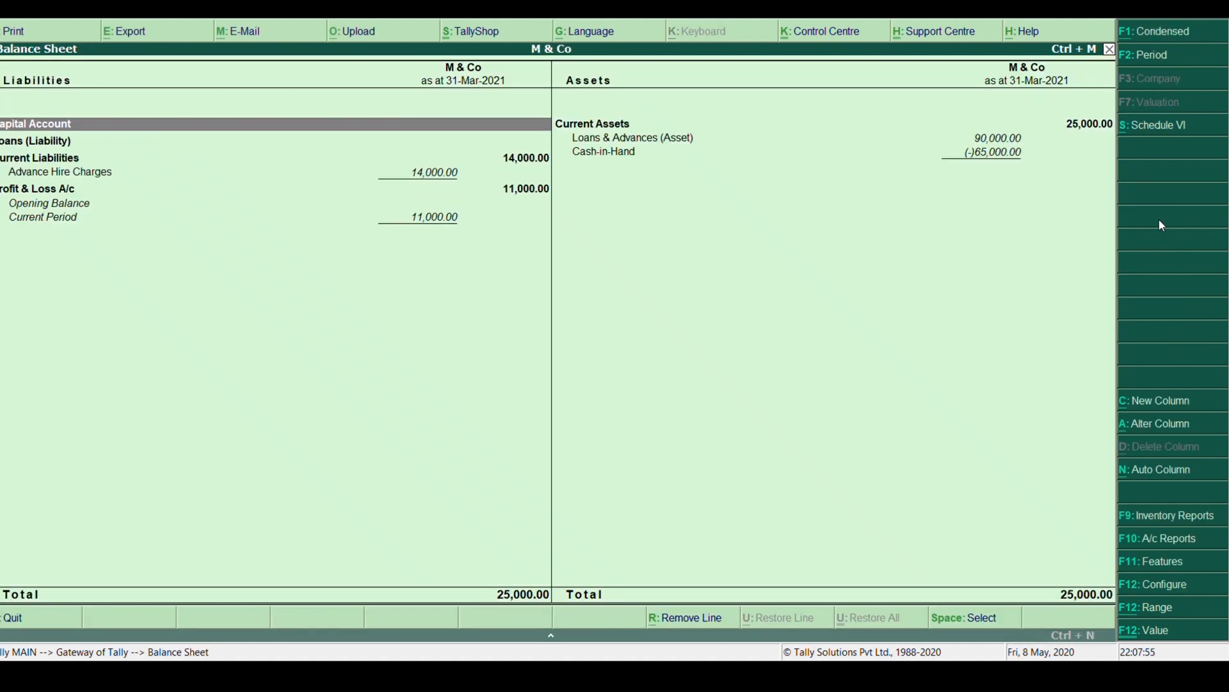
Examine the Loans & Advances (Asset), Advance Hire Charges and Profit & Loss A/c lines of the balance sheet.
{"action": "key", "text": "Right"}
{"action": "key", "text": "Down"}
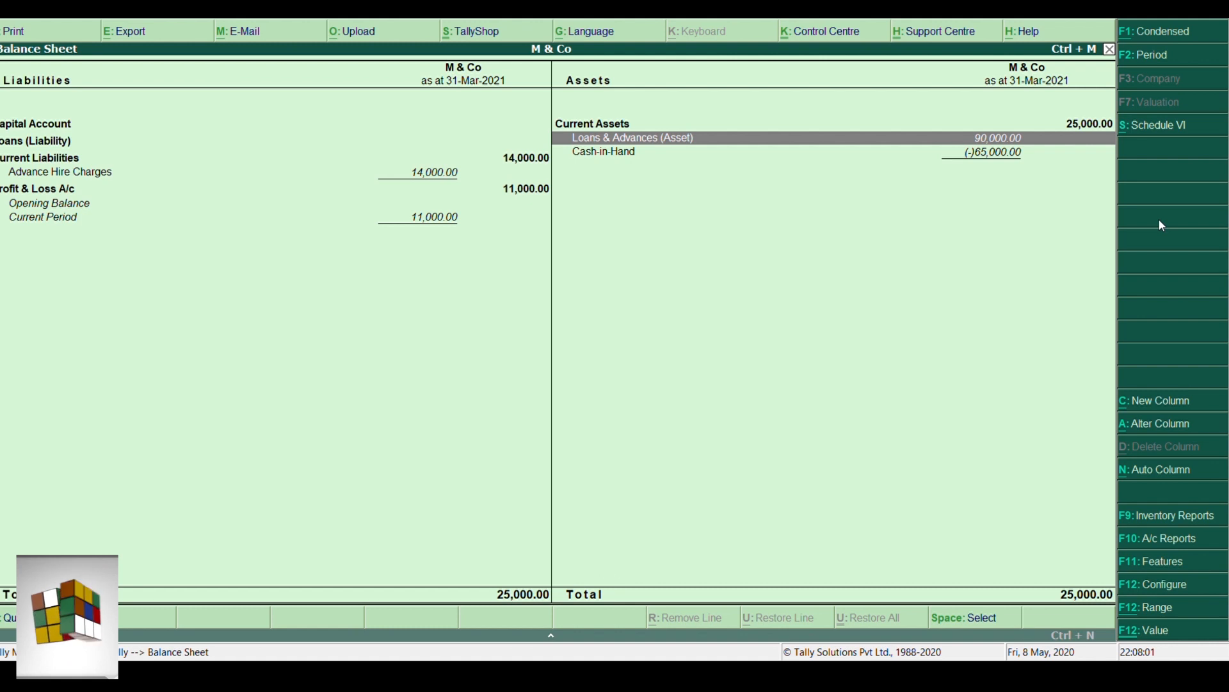
{"action": "key", "text": "Left"}
{"action": "key", "text": "Down"}
{"action": "key", "text": "Down"}
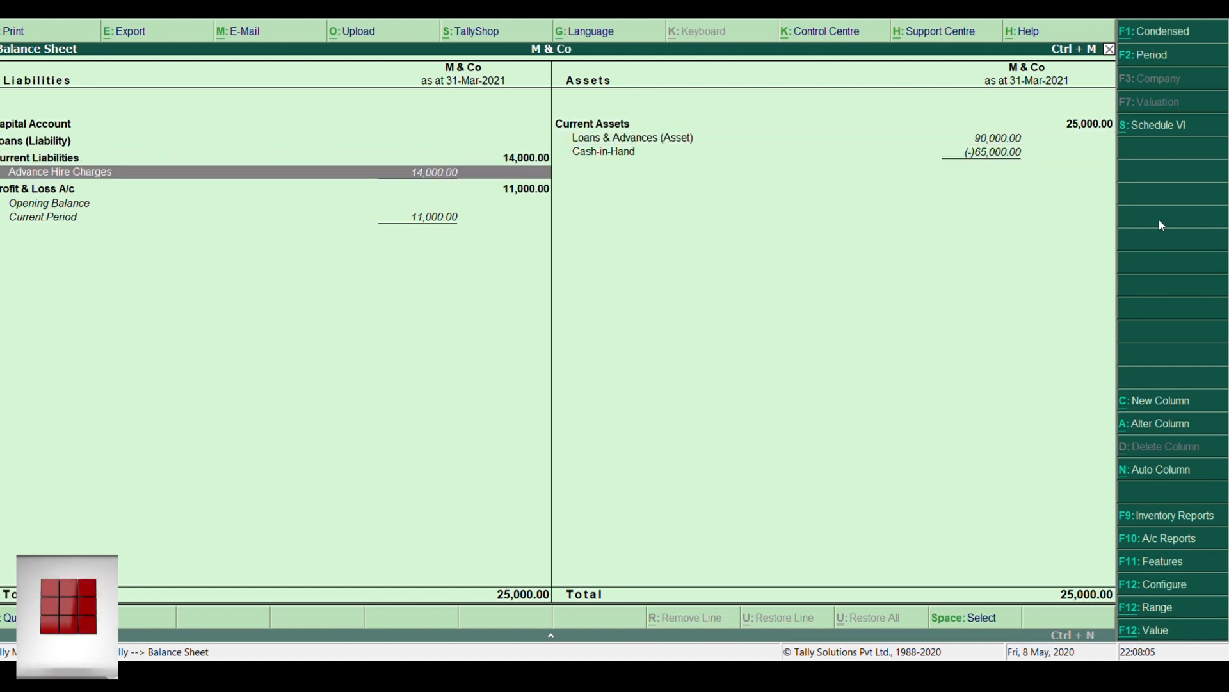
{"action": "key", "text": "Down"}
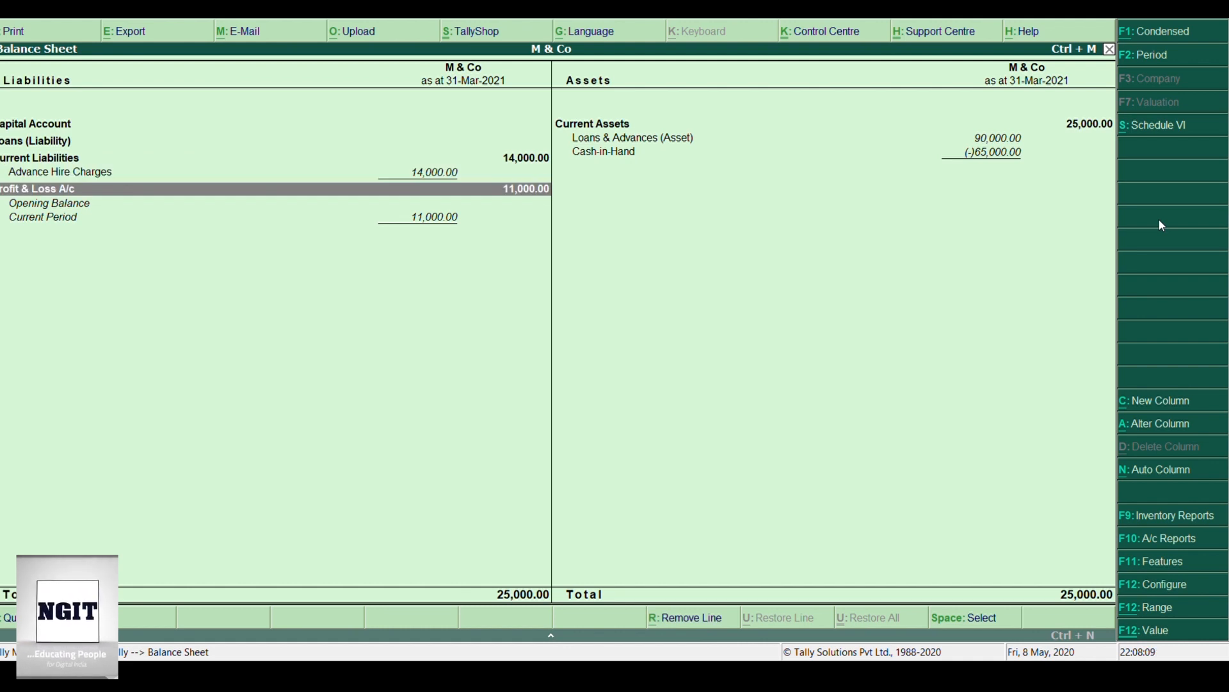
Examine Interest Received and Nett Profit in the detailed Profit & Loss A/c, then close both reports back to the Gateway of Tally.
{"action": "key", "text": "Return"}
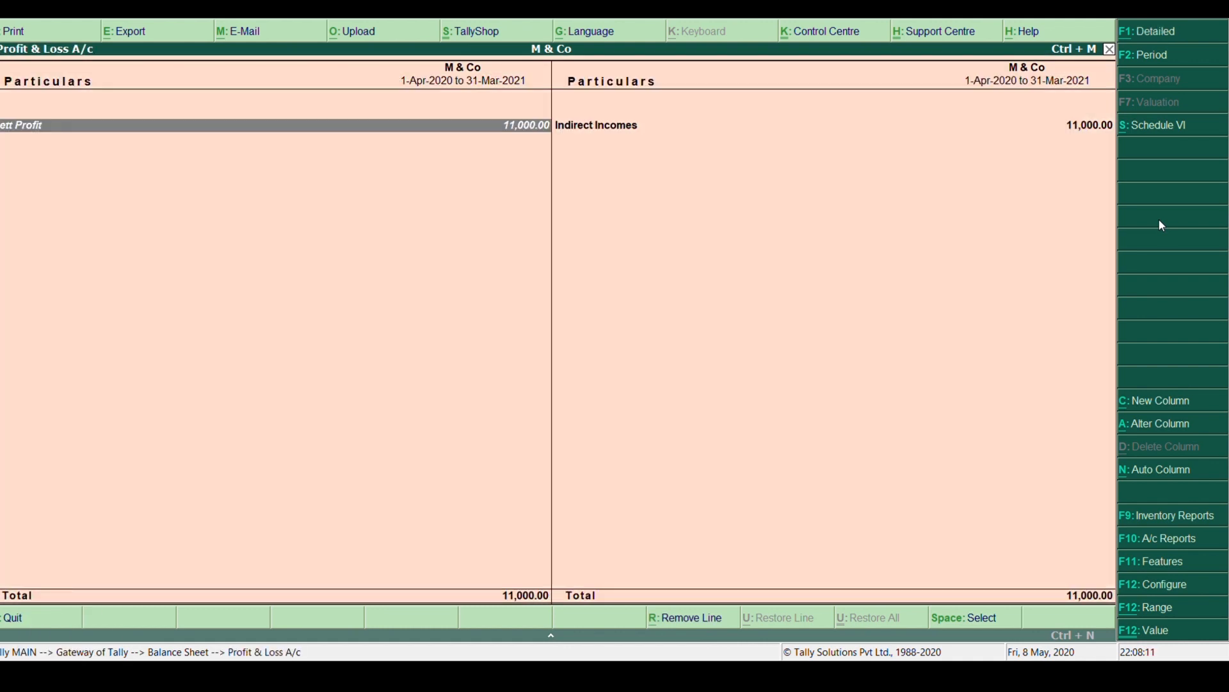
{"action": "key", "text": "alt+F1"}
{"action": "key", "text": "Right"}
{"action": "key", "text": "Down"}
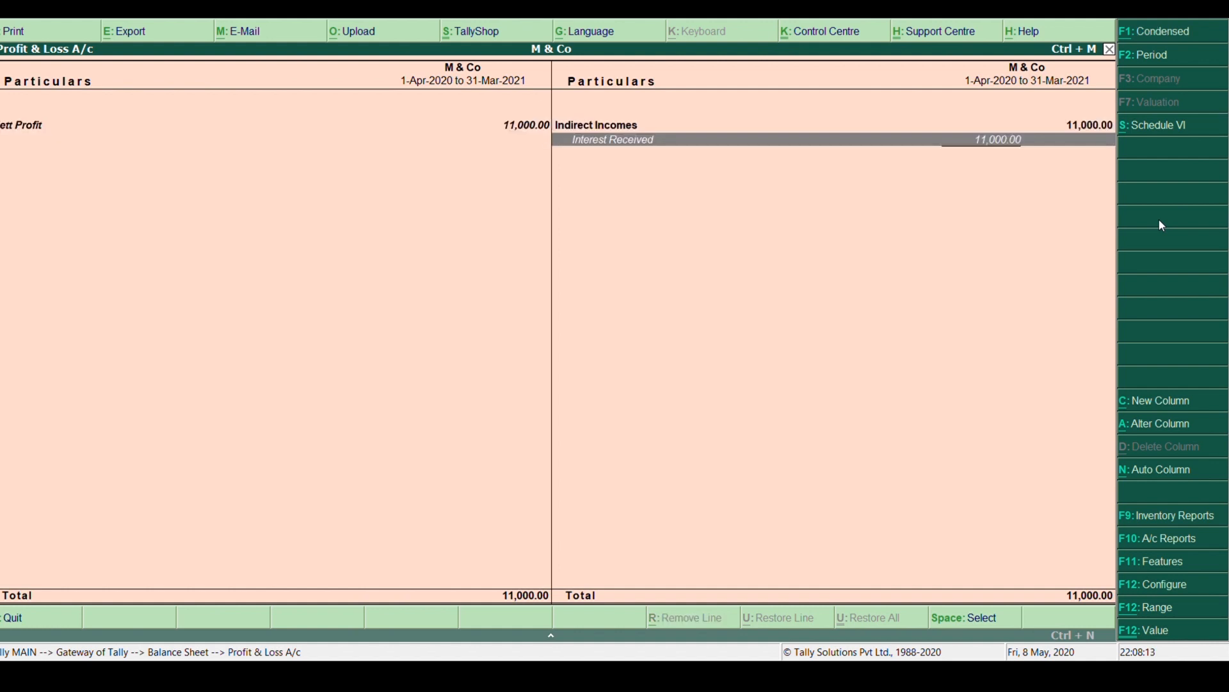
{"action": "key", "text": "Left"}
{"action": "key", "text": "Right"}
{"action": "key", "text": "Left"}
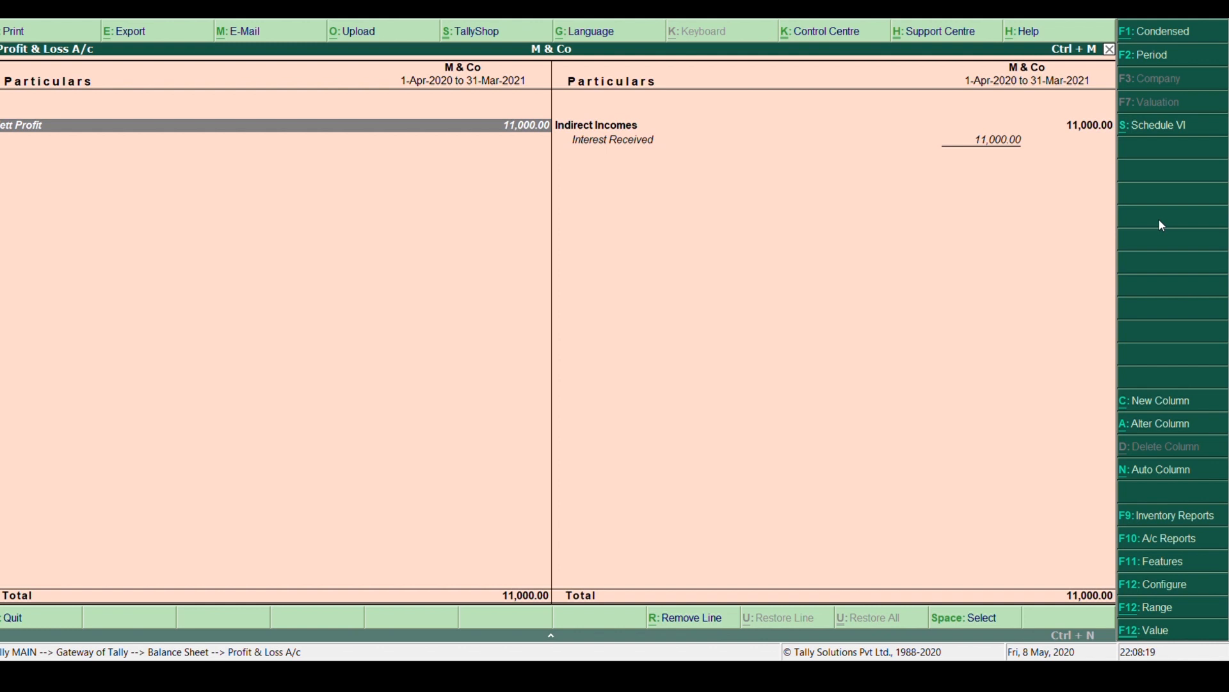
{"action": "key", "text": "Escape"}
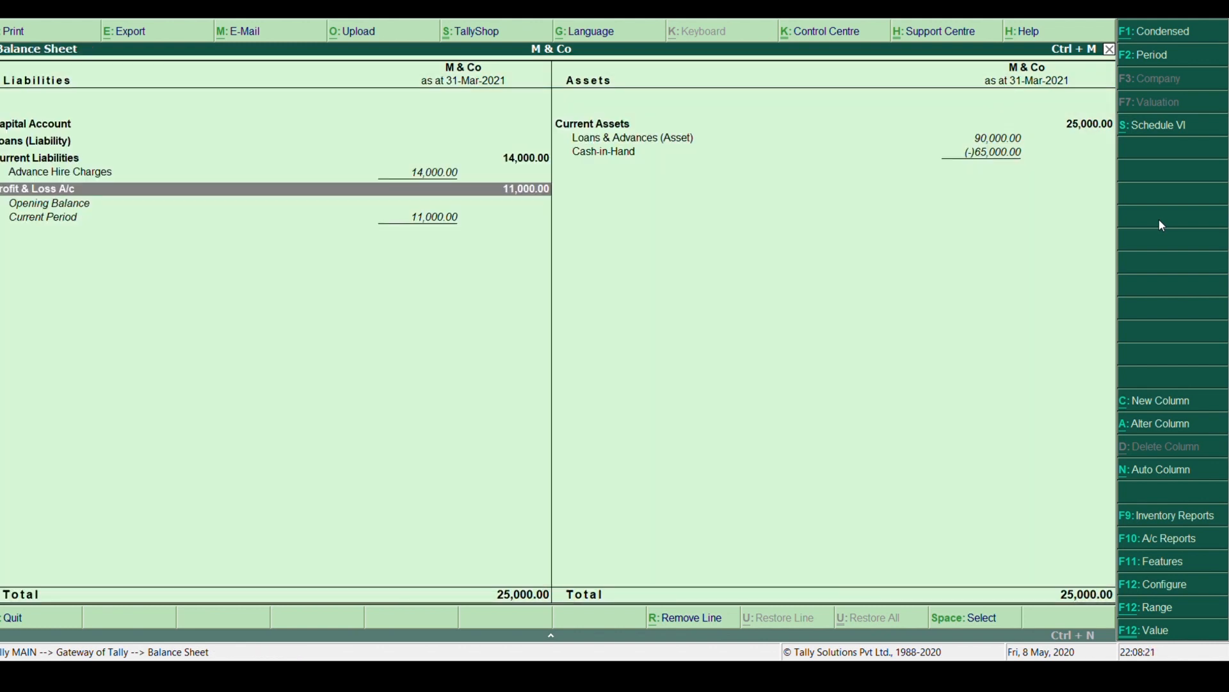
{"action": "key", "text": "Escape"}
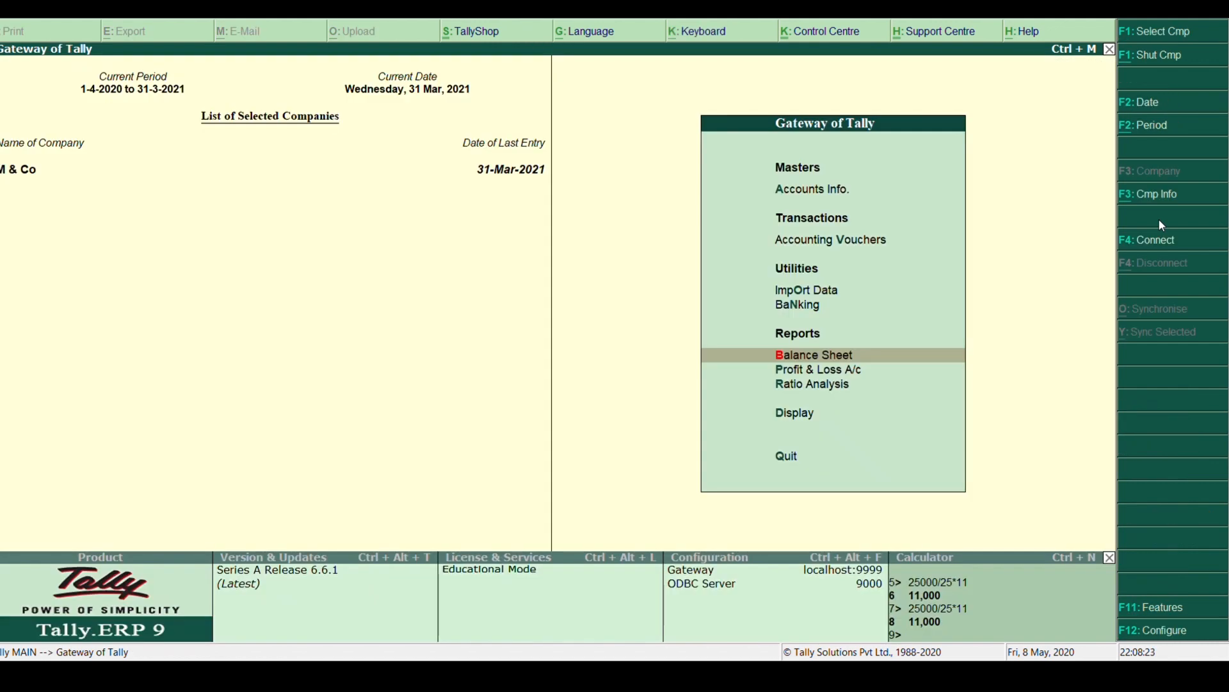